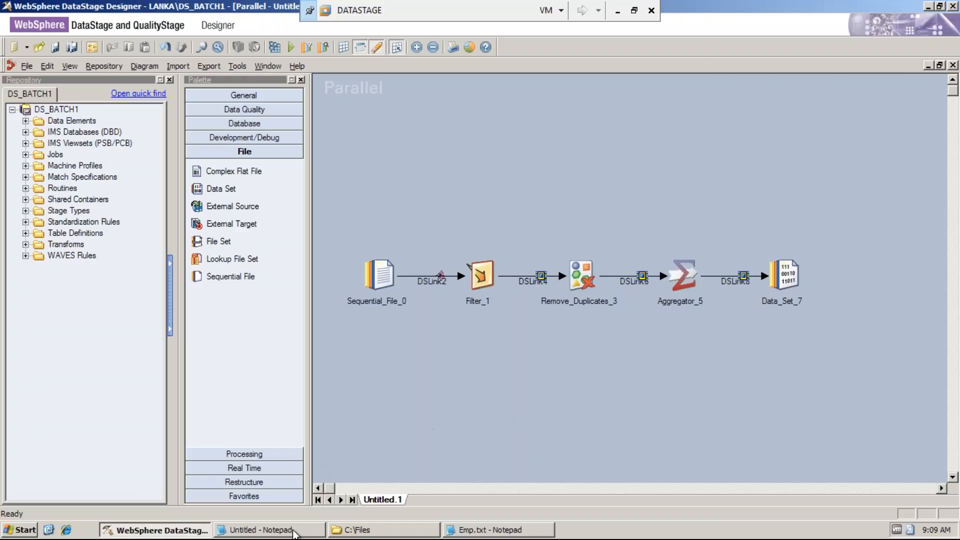
# Step: Switch to the untitled Notepad notes and examine the salary-sum requirement and the five processing steps listed below it
pyautogui.click(296, 532)
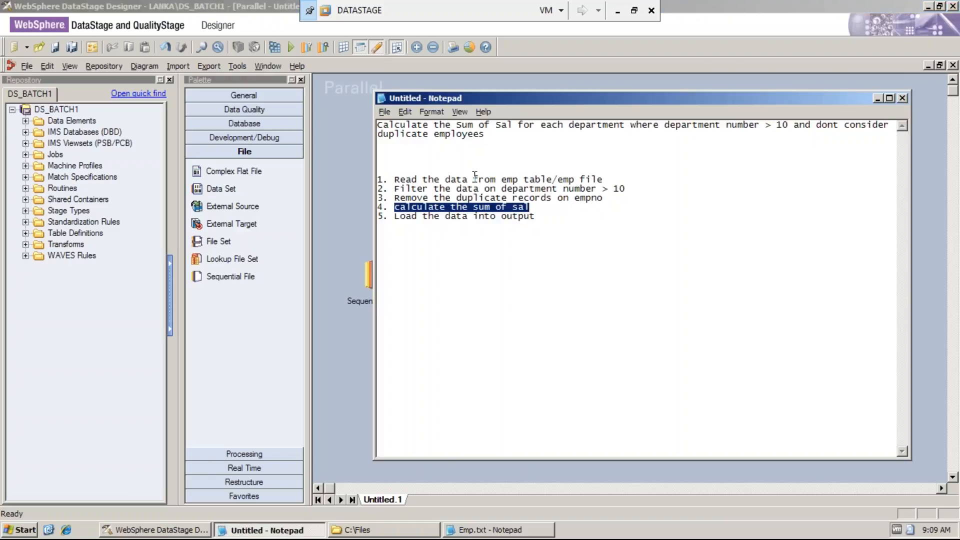
pyautogui.click(469, 160)
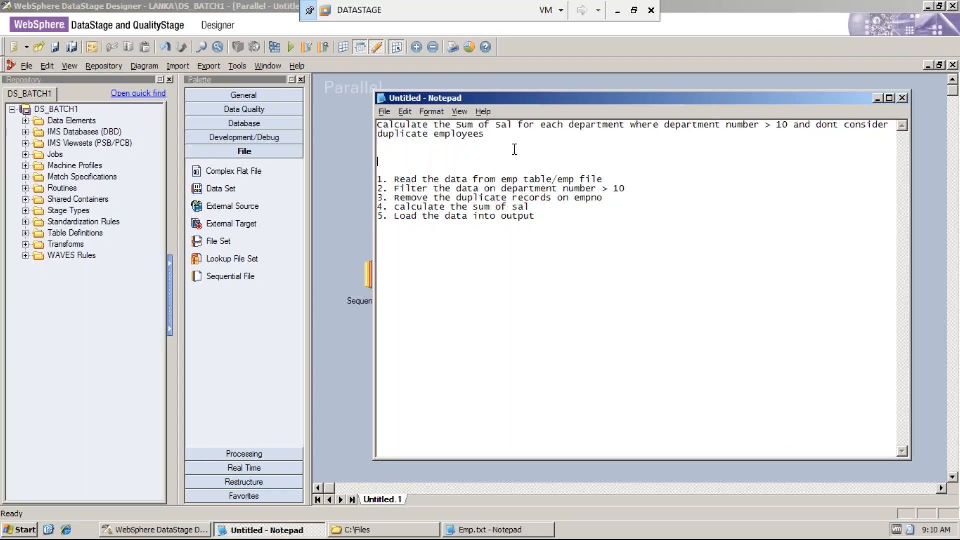
pyautogui.moveTo(483, 134); pyautogui.dragTo(362, 122)
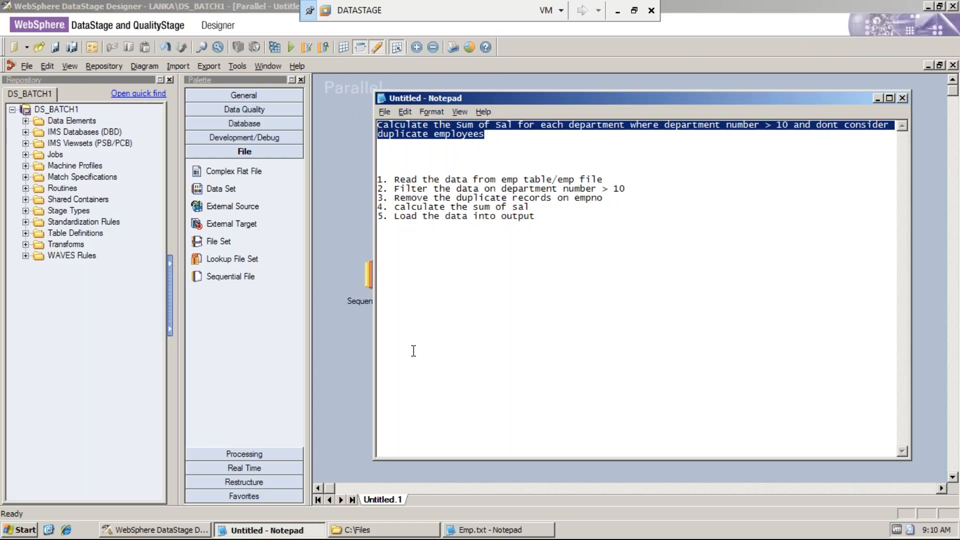
pyautogui.click(454, 144)
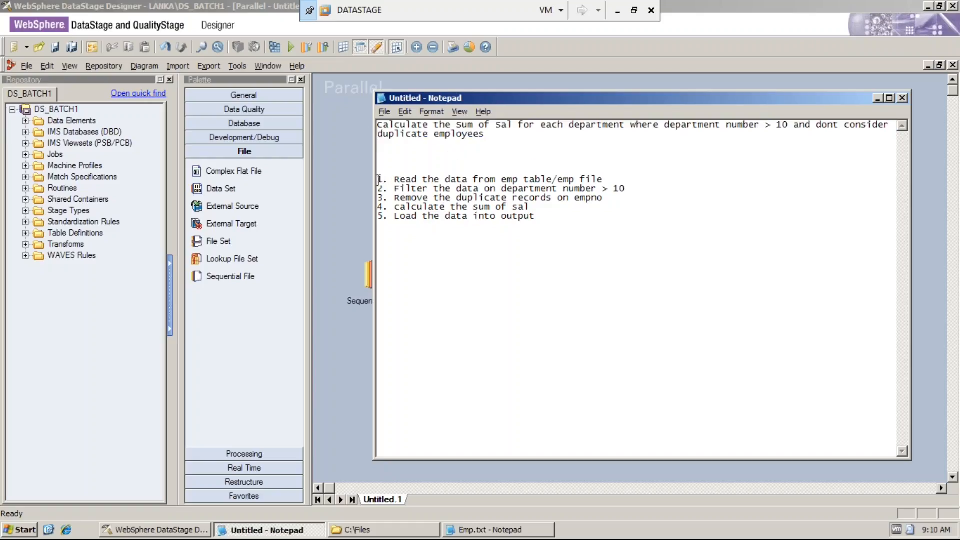
pyautogui.moveTo(378, 179); pyautogui.dragTo(546, 215)
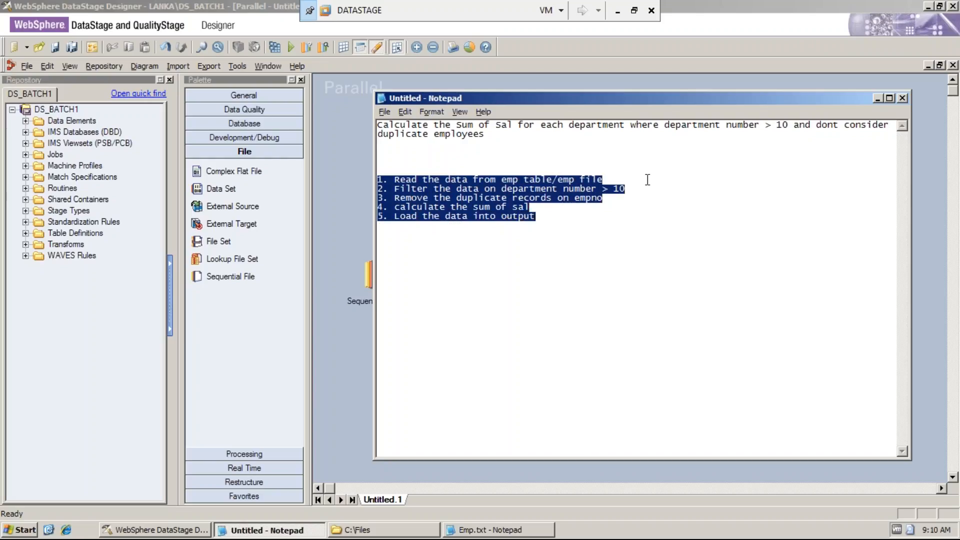
pyautogui.click(606, 179)
pyautogui.moveTo(606, 179); pyautogui.dragTo(362, 181)
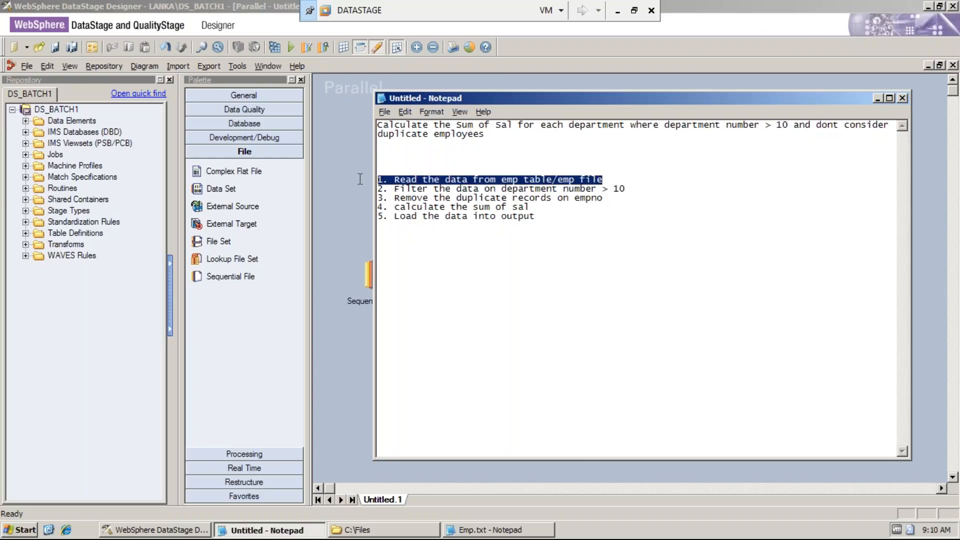
pyautogui.moveTo(639, 190); pyautogui.dragTo(375, 189)
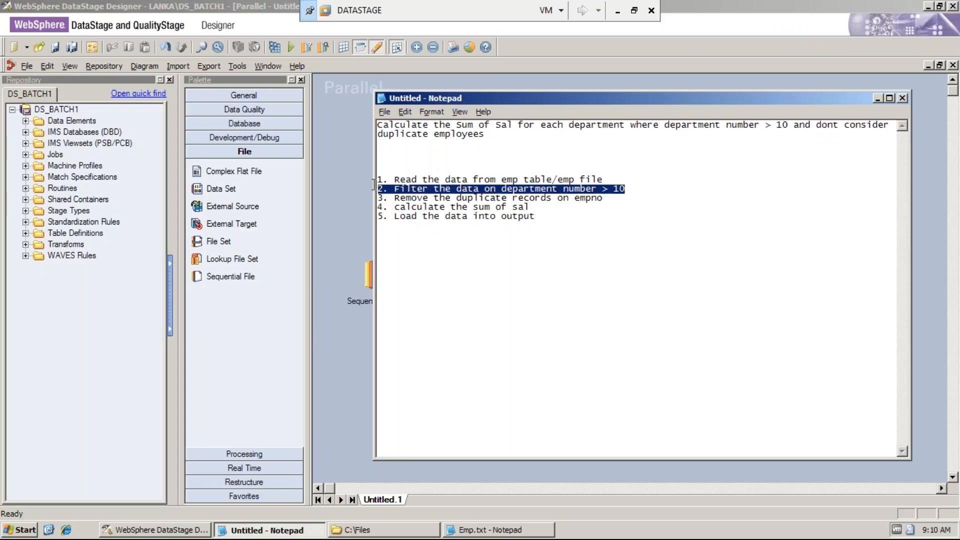
pyautogui.moveTo(604, 198); pyautogui.dragTo(378, 199)
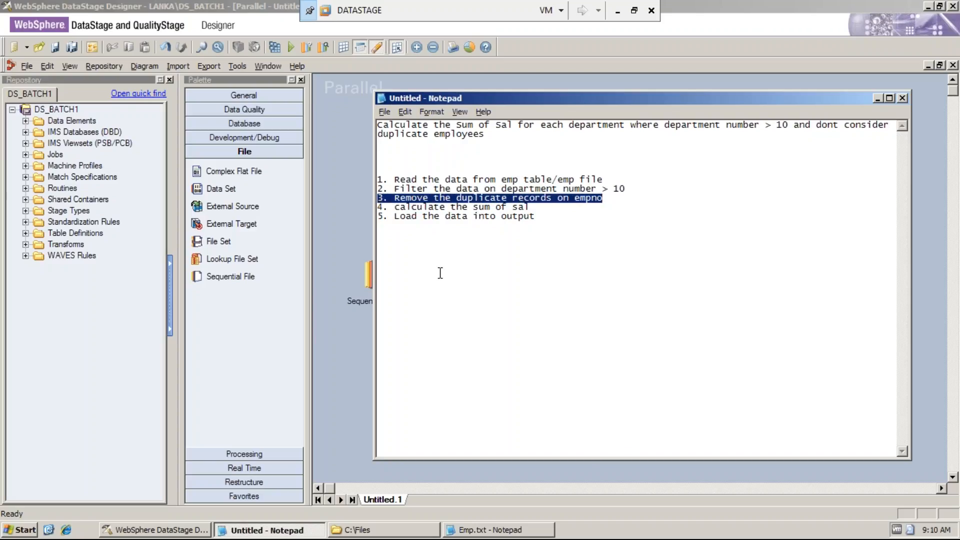
pyautogui.moveTo(540, 210); pyautogui.dragTo(379, 207)
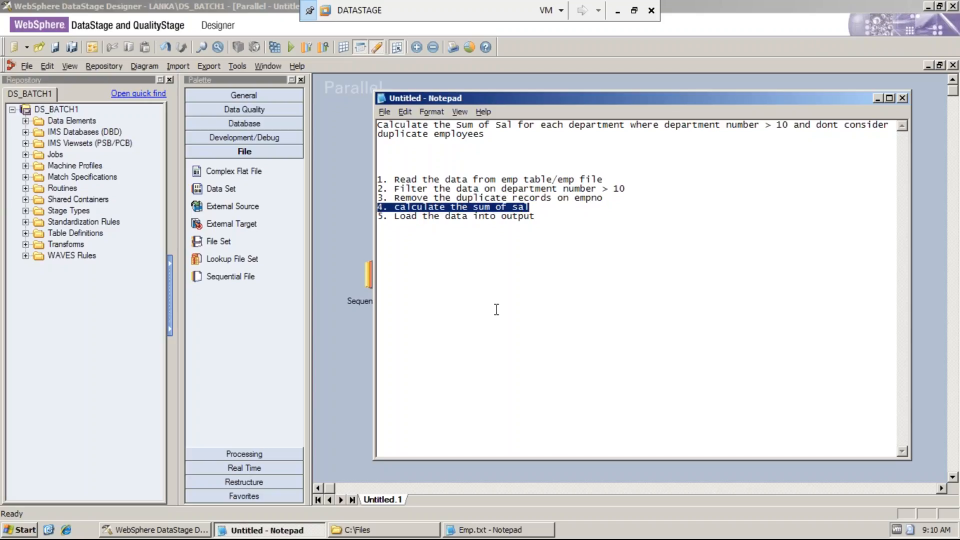
pyautogui.moveTo(536, 216); pyautogui.dragTo(379, 216)
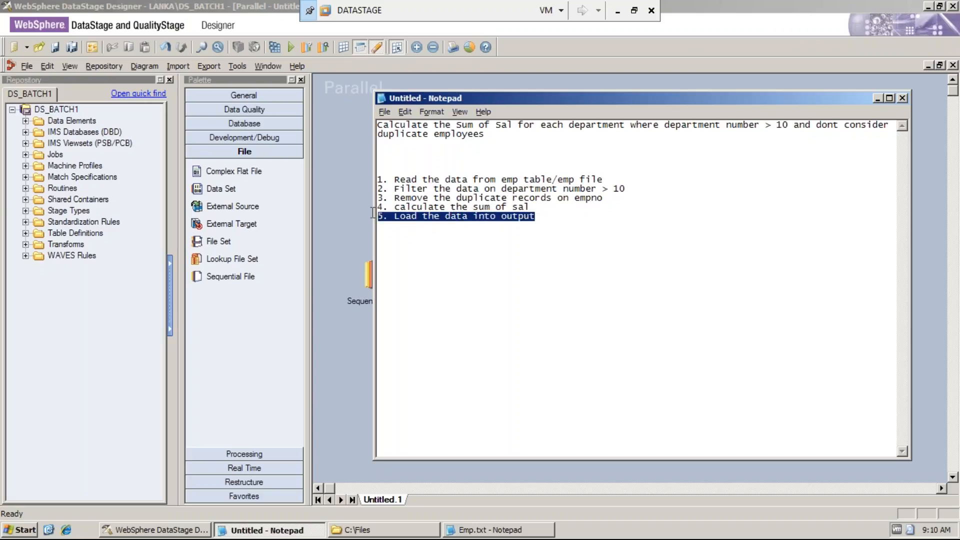
pyautogui.click(455, 297)
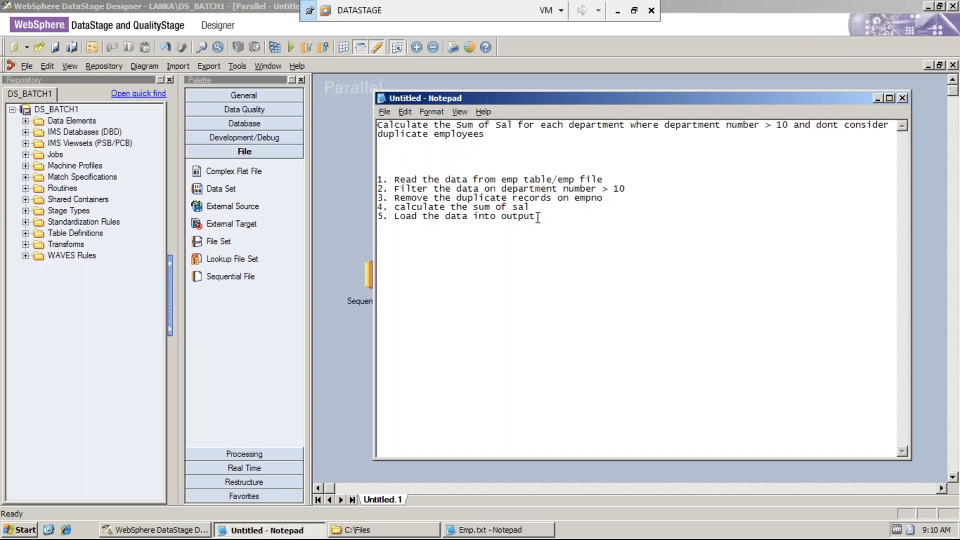
pyautogui.moveTo(538, 217); pyautogui.dragTo(371, 181)
pyautogui.moveTo(484, 134); pyautogui.dragTo(368, 126)
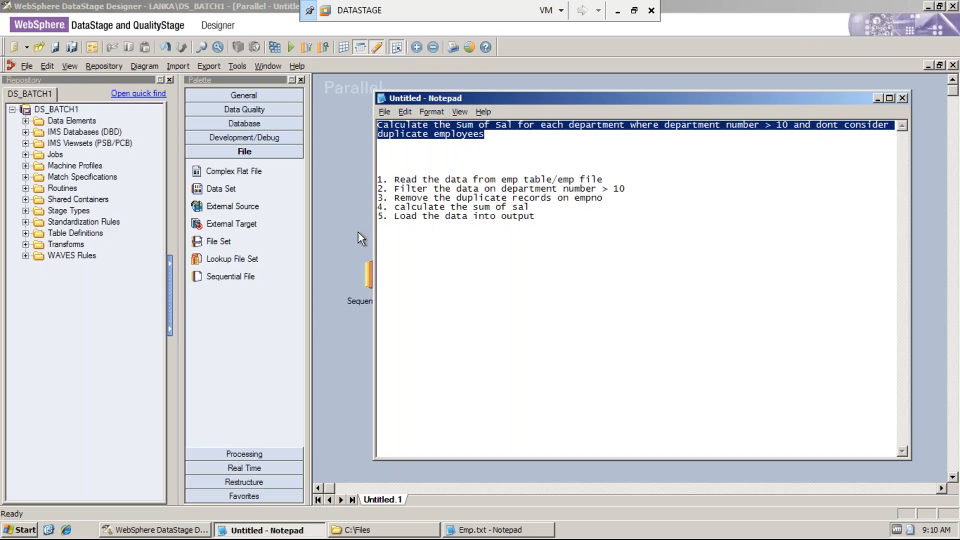
# Step: Switch to Emp.txt in Notepad, review its header row and employee records, and save the file
pyautogui.click(488, 531)
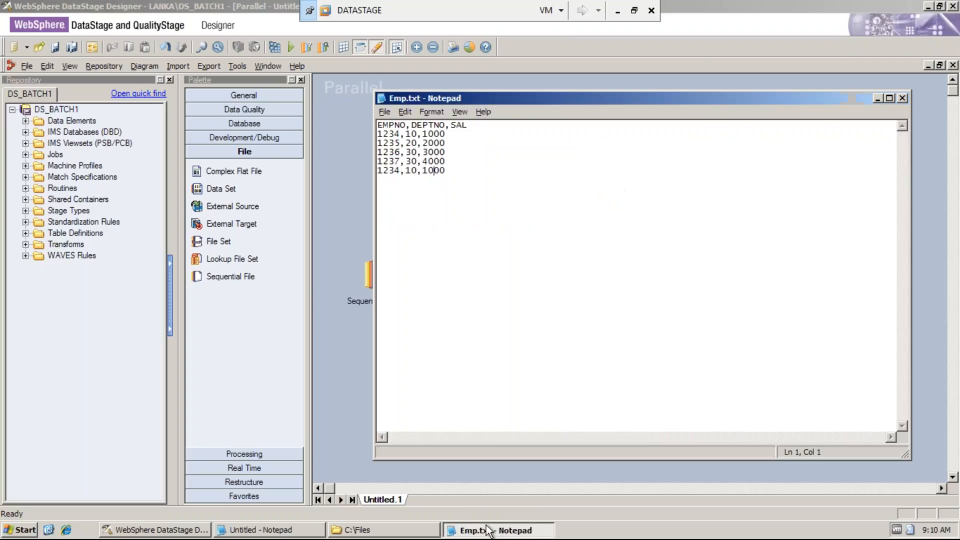
pyautogui.click(468, 125)
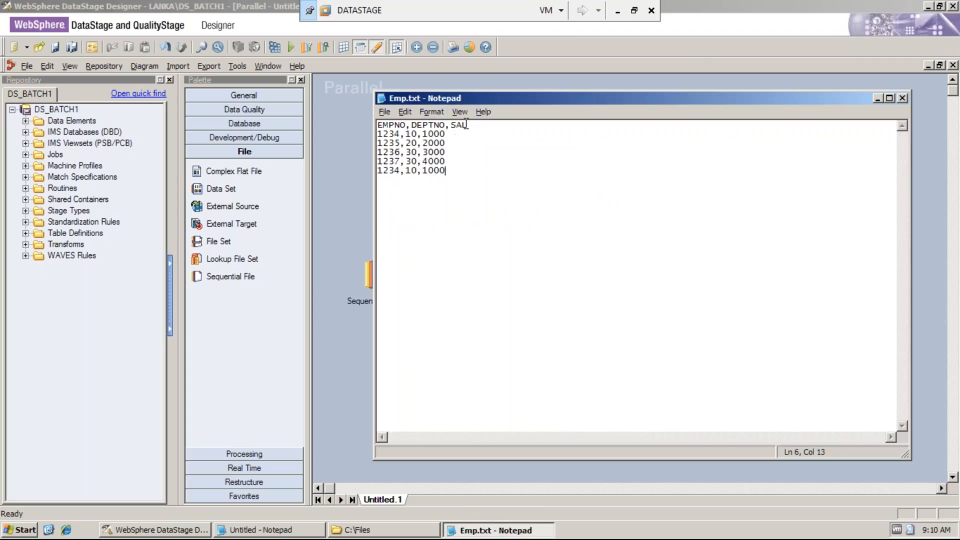
pyautogui.moveTo(467, 125); pyautogui.dragTo(373, 124)
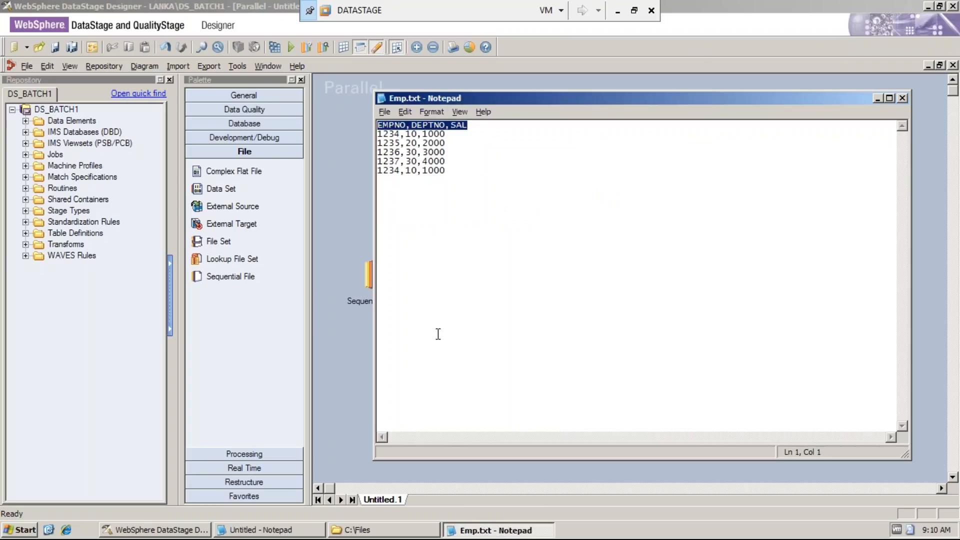
pyautogui.click(416, 170)
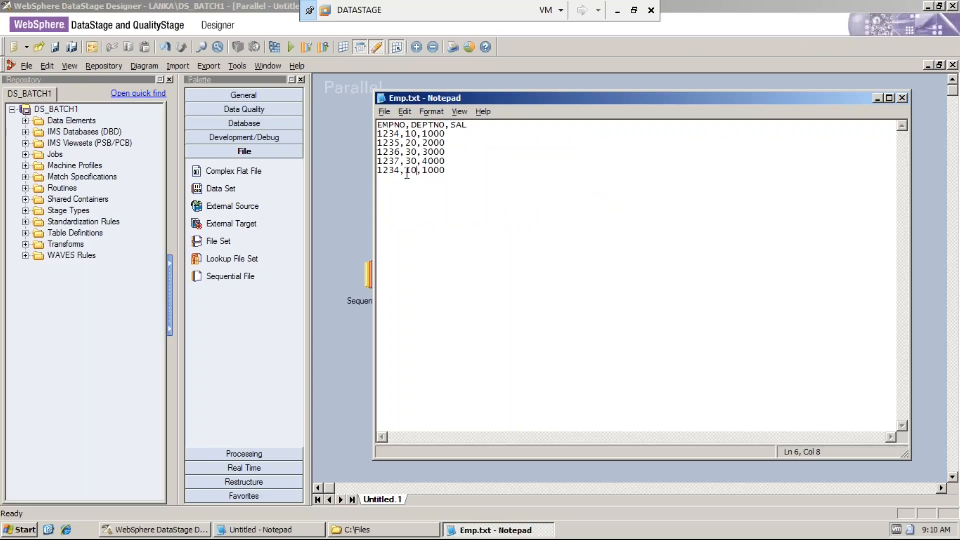
pyautogui.moveTo(445, 170); pyautogui.dragTo(372, 134)
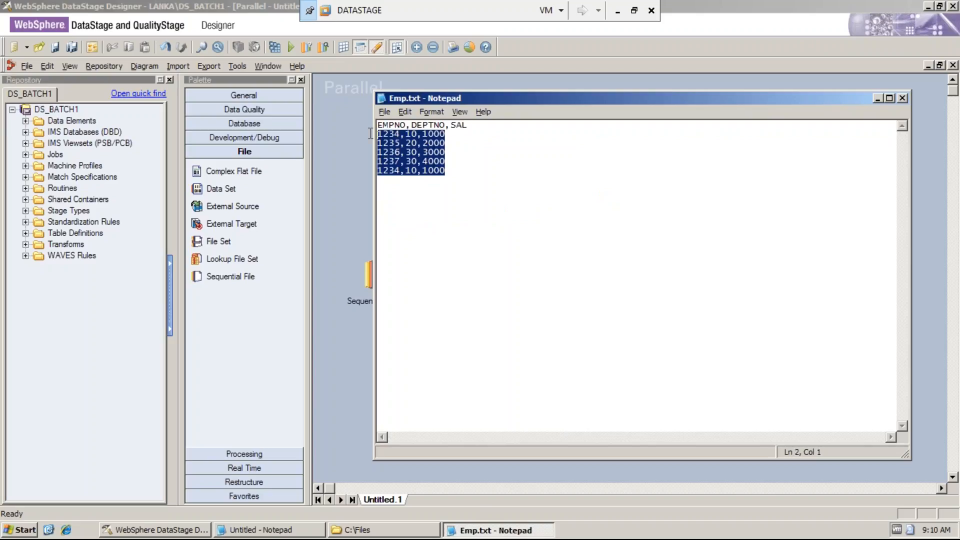
pyautogui.click(455, 272)
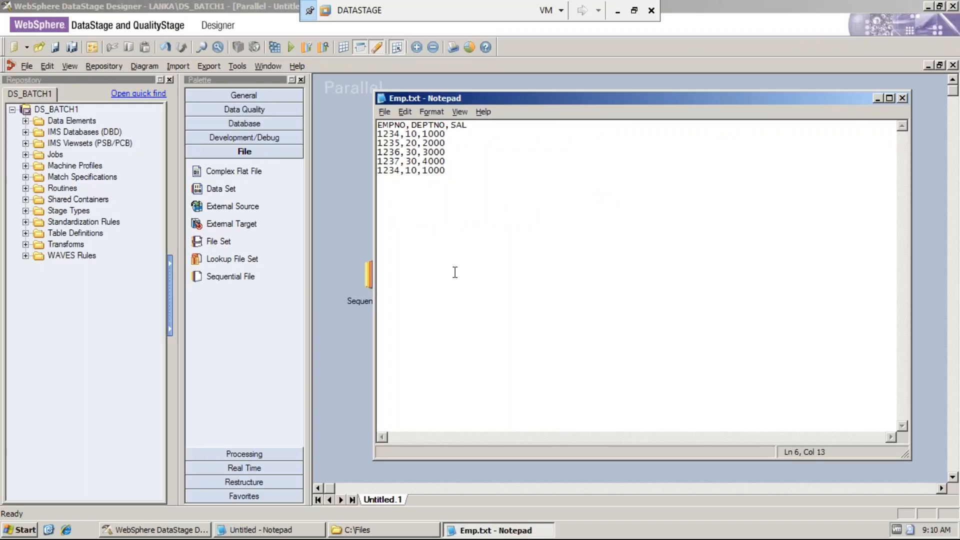
pyautogui.click(384, 113)
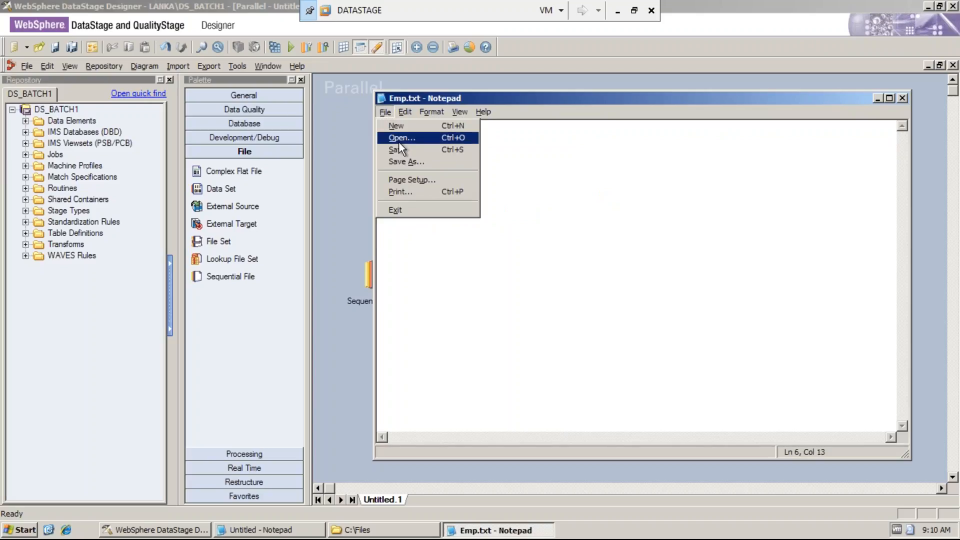
pyautogui.click(401, 149)
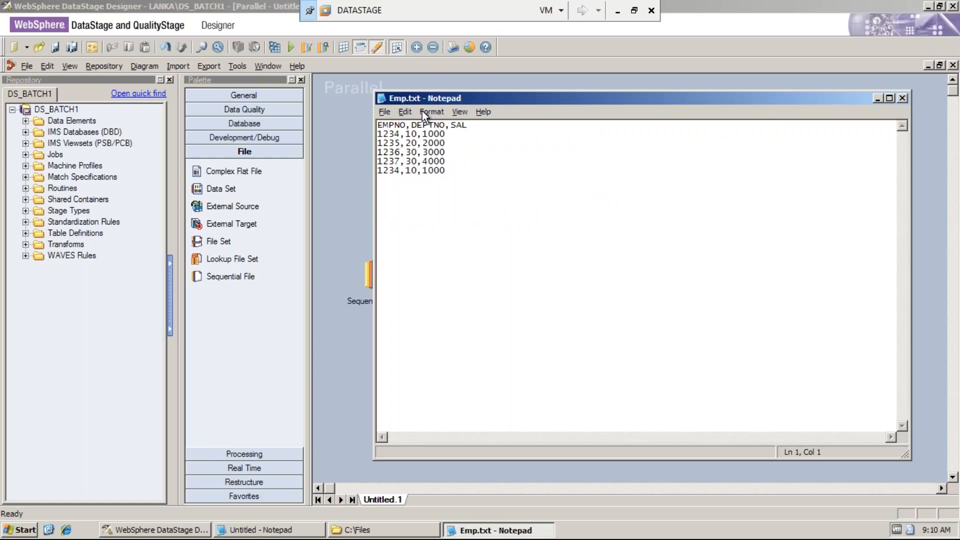
# Step: Return to DataStage Designer and check the Sequential File, Filter and Remove Duplicates stages against the notes' first three steps, locating the Processing stage types
pyautogui.click(356, 216)
pyautogui.click(371, 285)
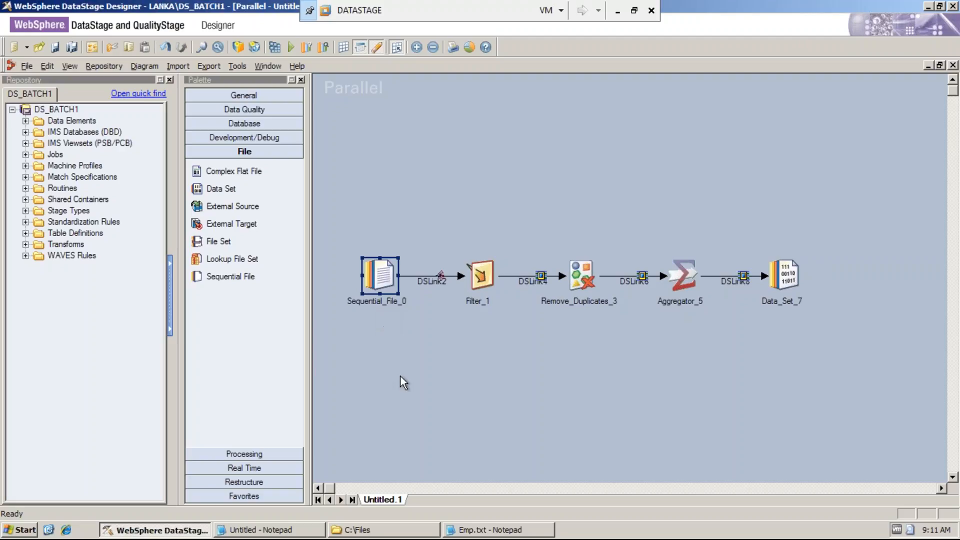
pyautogui.click(299, 530)
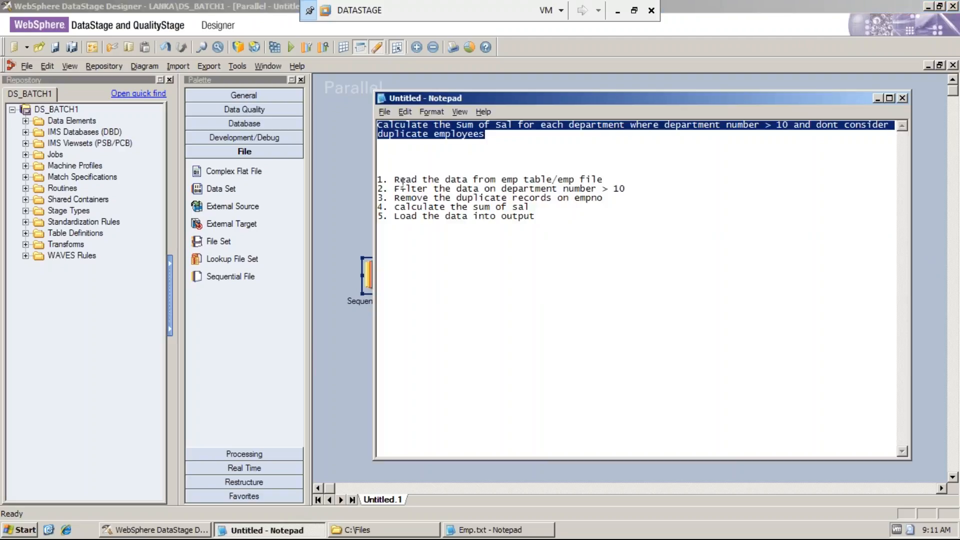
pyautogui.moveTo(401, 186); pyautogui.dragTo(539, 188)
pyautogui.click(356, 235)
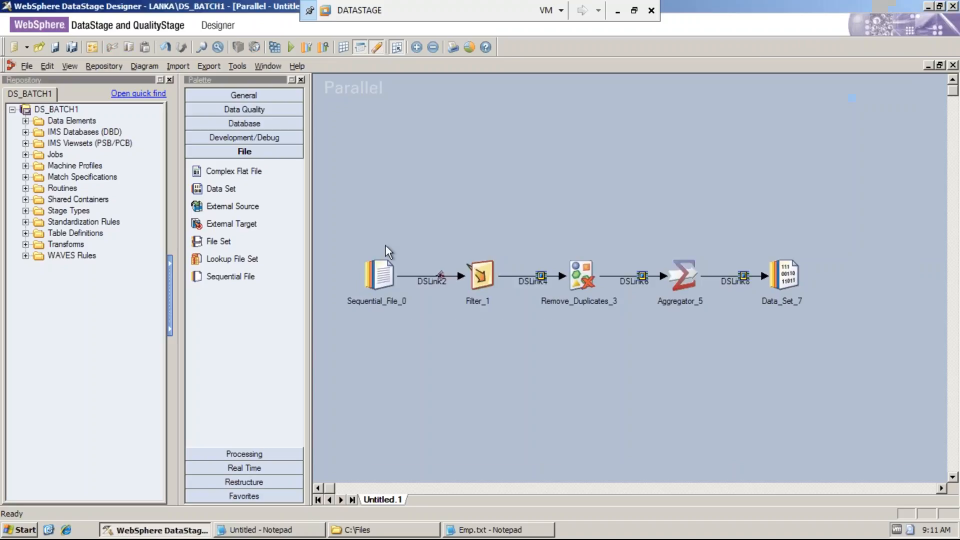
pyautogui.click(266, 454)
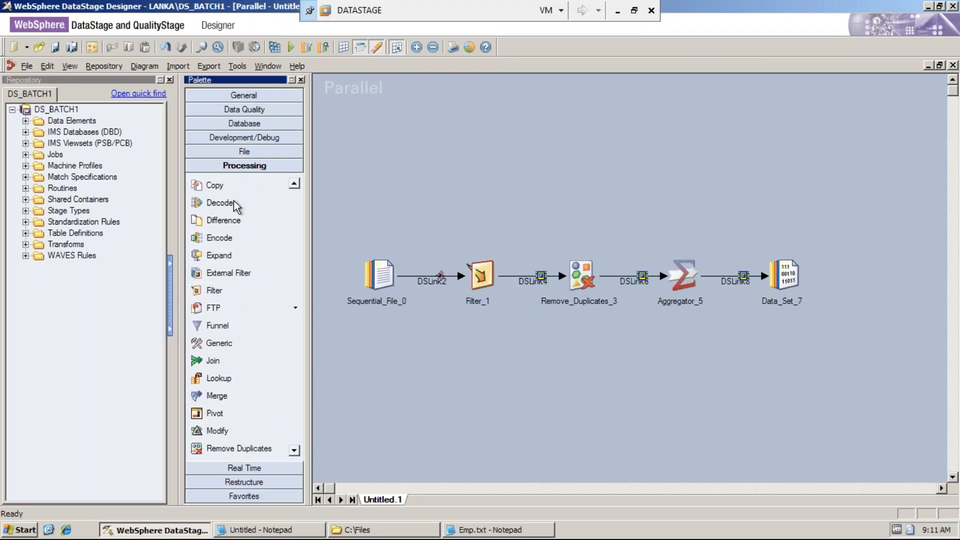
pyautogui.click(477, 280)
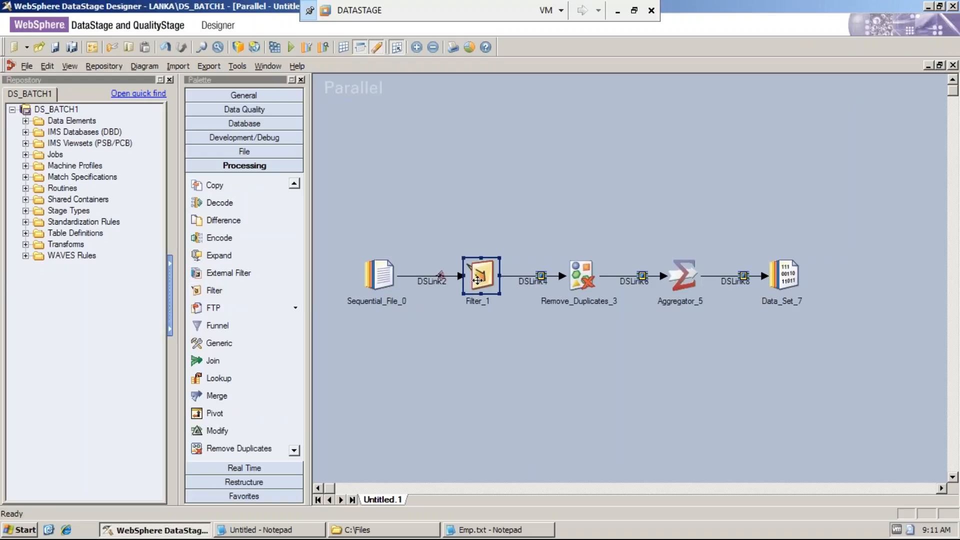
pyautogui.click(586, 281)
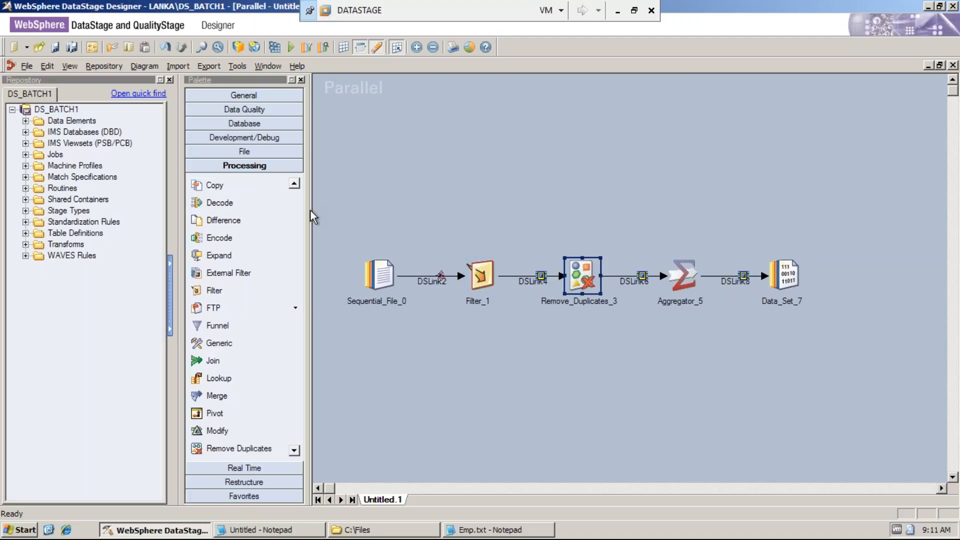
pyautogui.scroll(-2, 257, 362)
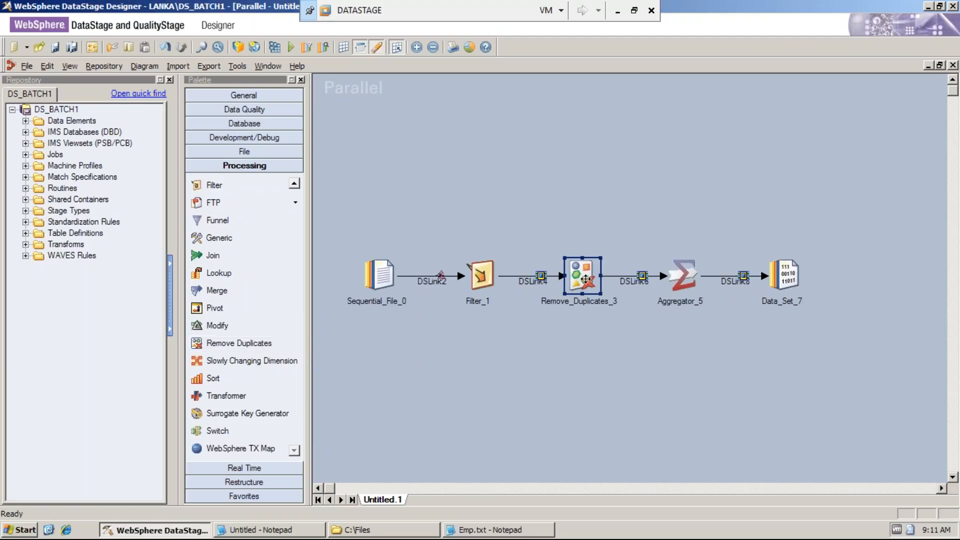
# Step: Compare the notes' salary-sum and output-loading steps with the job's Aggregator and Data Set stages, locating Aggregator among the Processing stage types
pyautogui.click(275, 530)
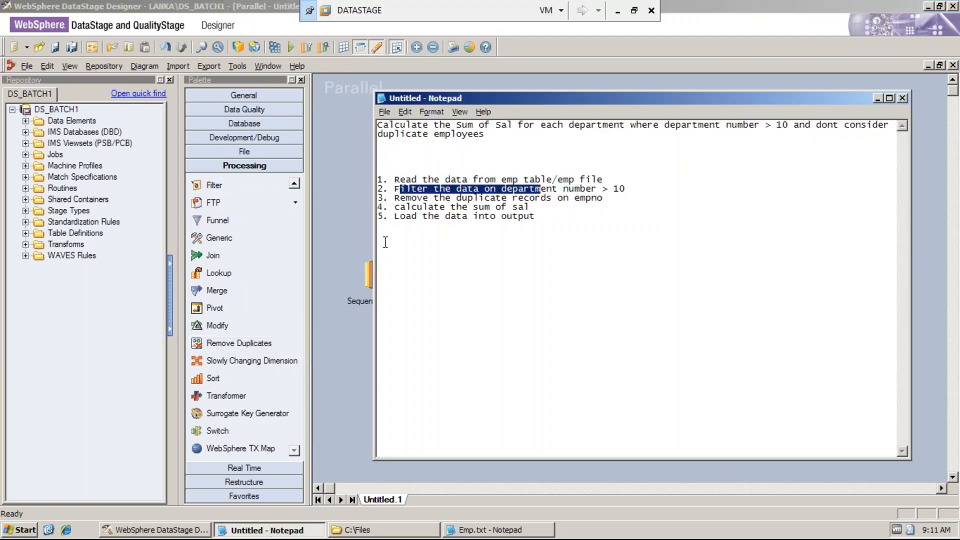
pyautogui.moveTo(394, 207); pyautogui.dragTo(526, 207)
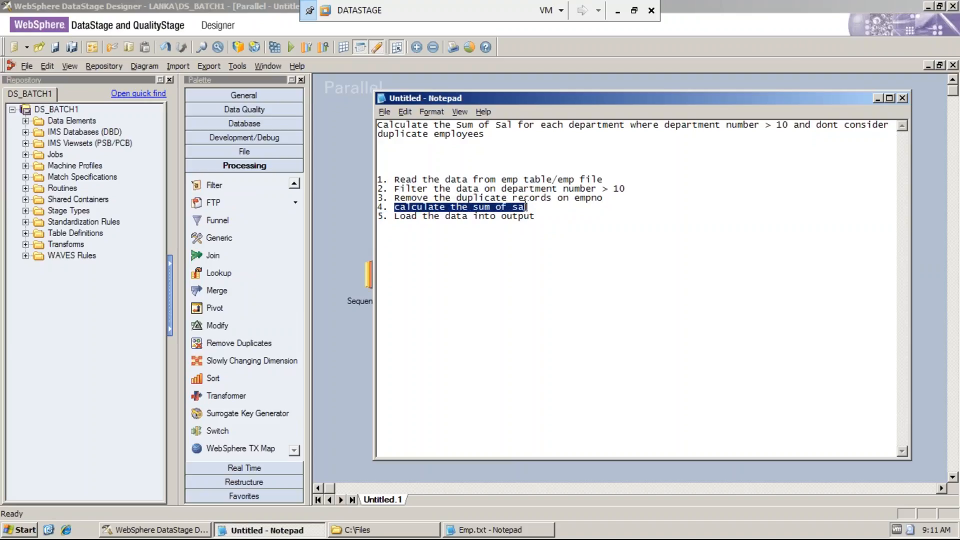
pyautogui.click(355, 373)
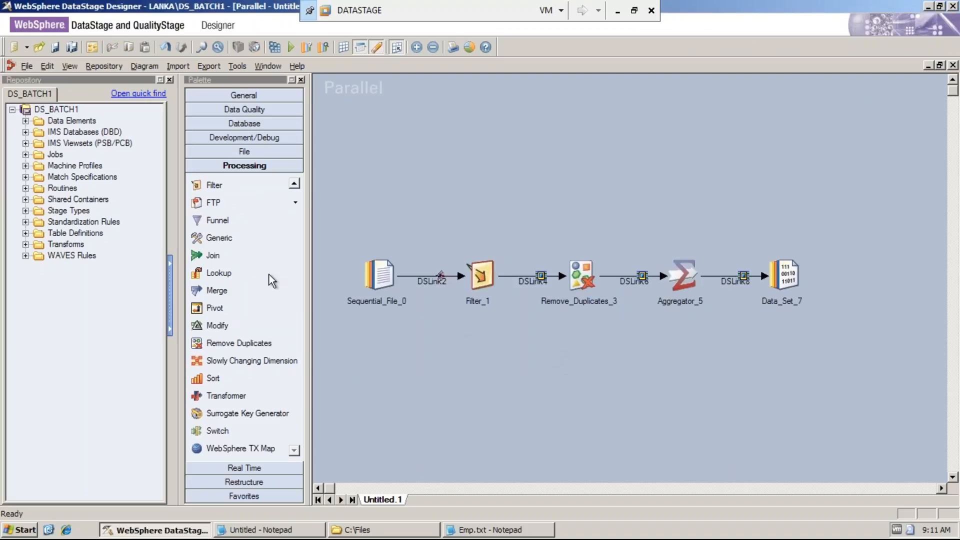
pyautogui.scroll(4, 263, 265)
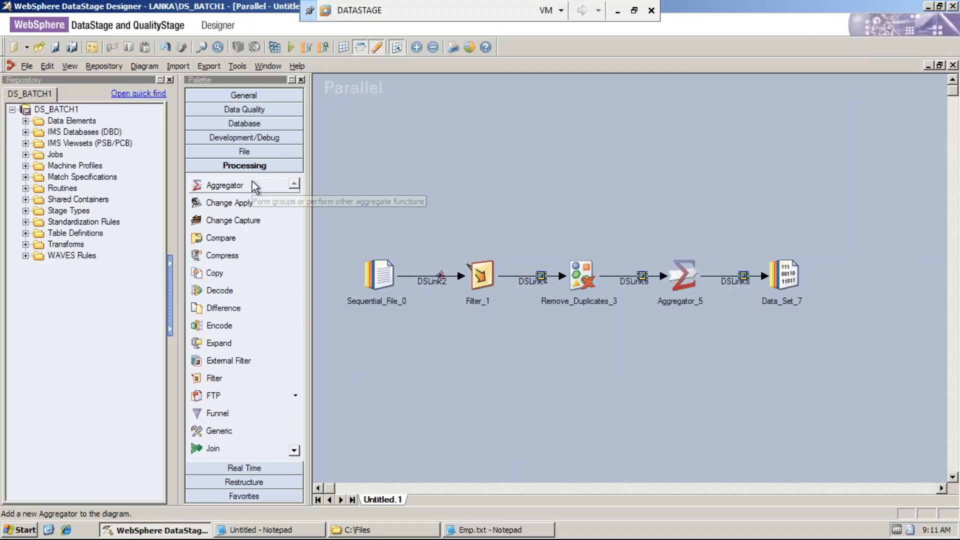
pyautogui.click(684, 278)
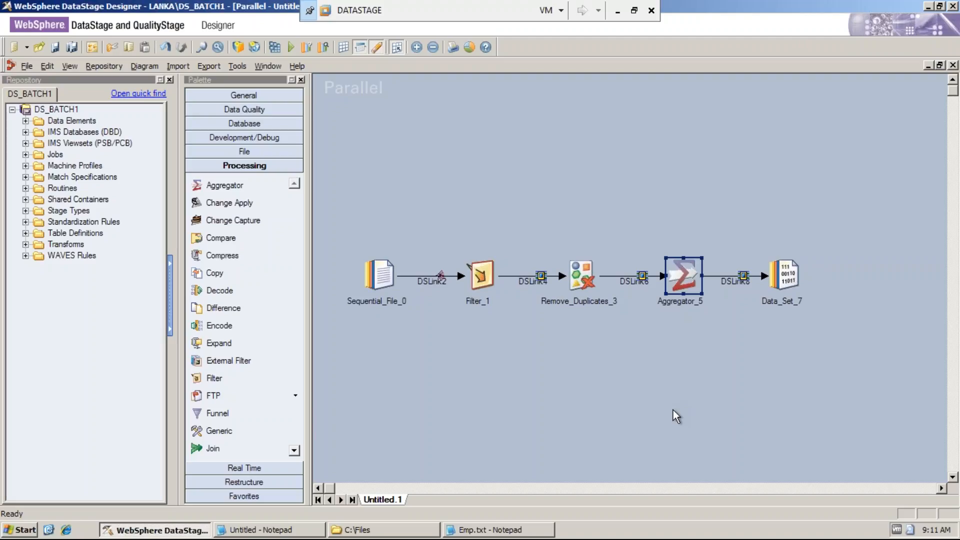
pyautogui.click(308, 531)
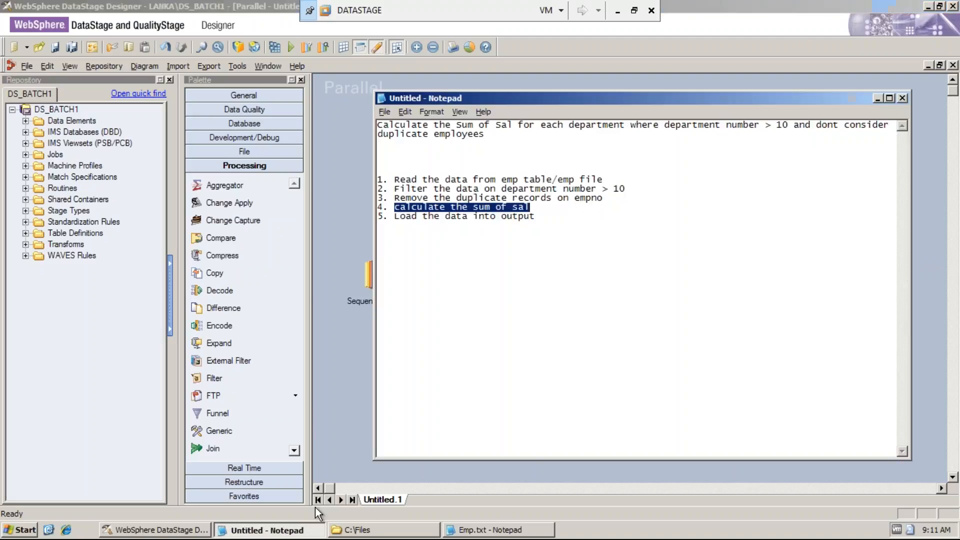
pyautogui.moveTo(394, 216); pyautogui.dragTo(535, 216)
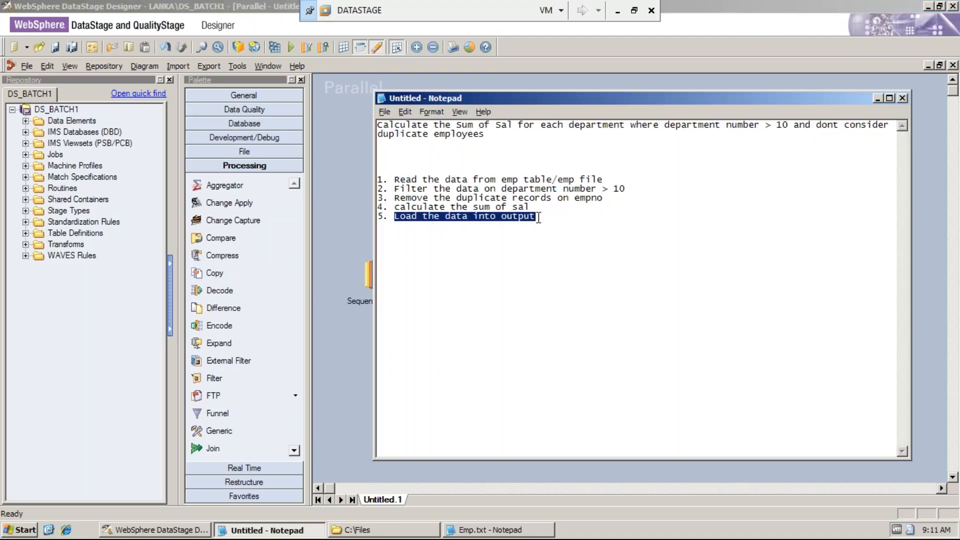
pyautogui.hotkey('alt', 'Tab')
pyautogui.click(776, 286)
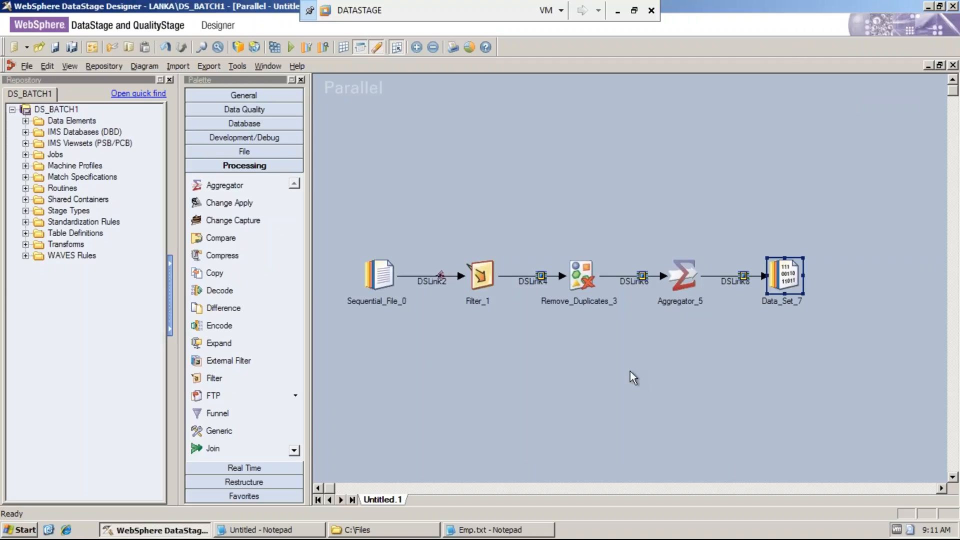
# Step: Open the Sequential_File_0 stage properties and set the source file to C:\Files\Emp.txt by browsing the server
pyautogui.click(577, 374)
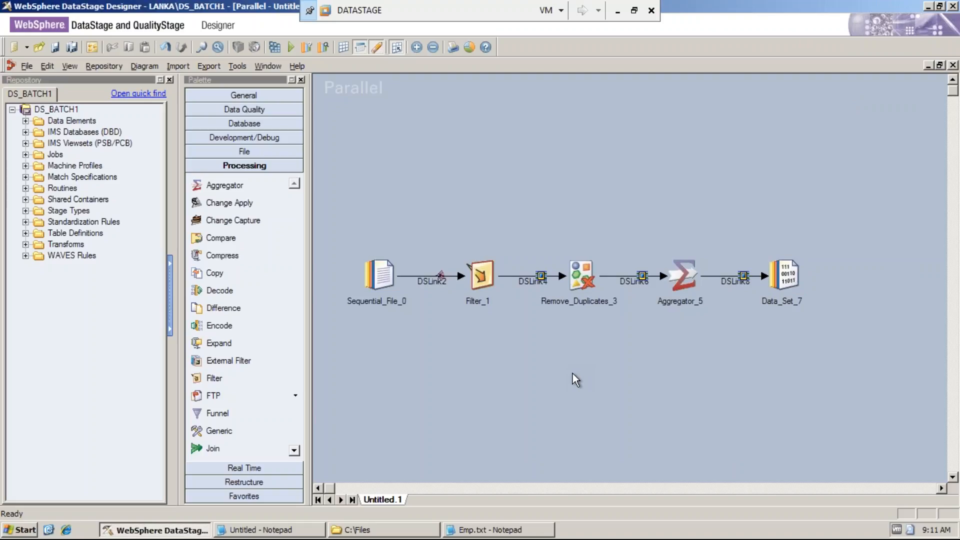
pyautogui.click(383, 279)
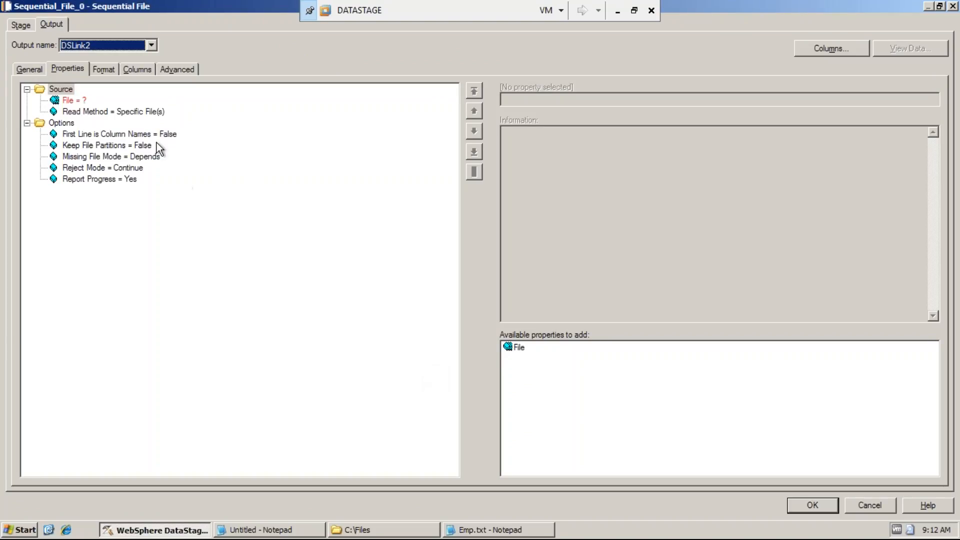
pyautogui.click(78, 101)
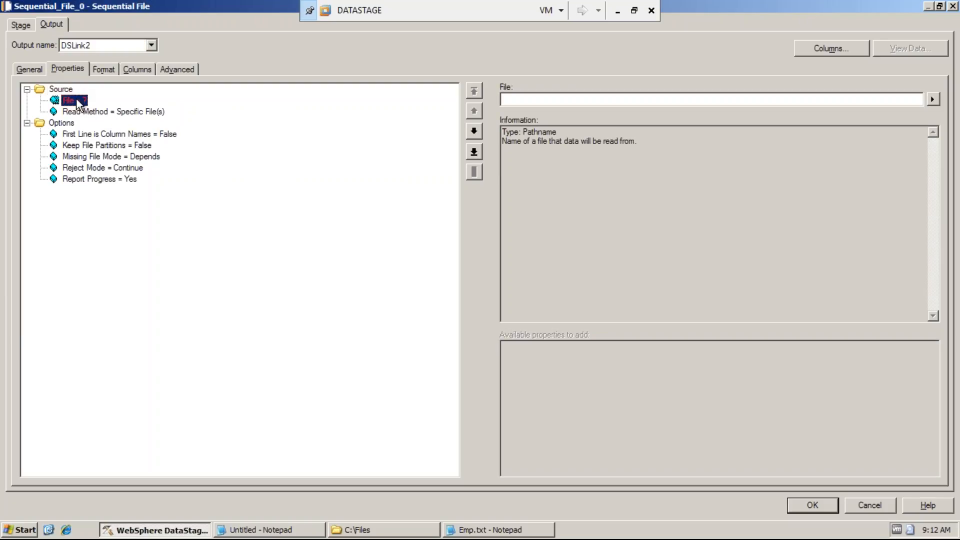
pyautogui.click(933, 99)
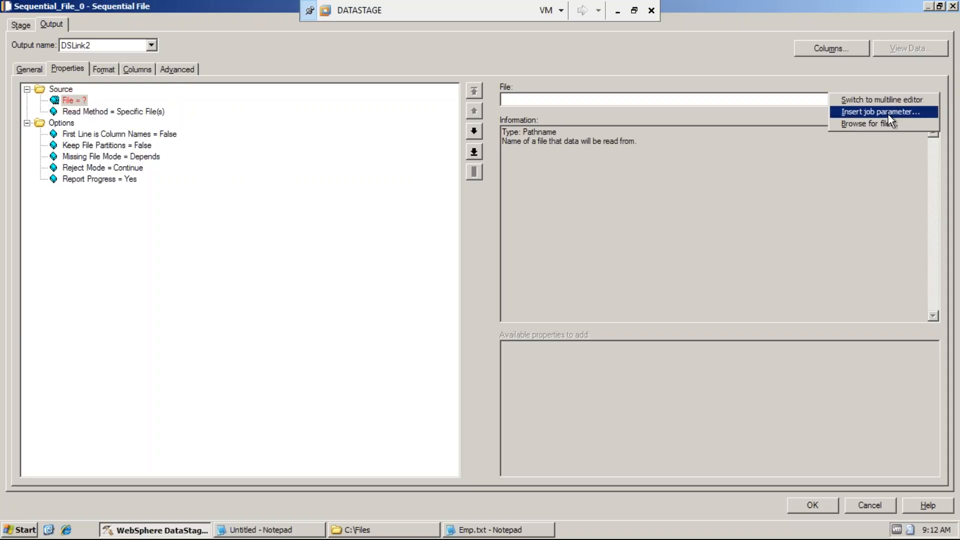
pyautogui.click(878, 123)
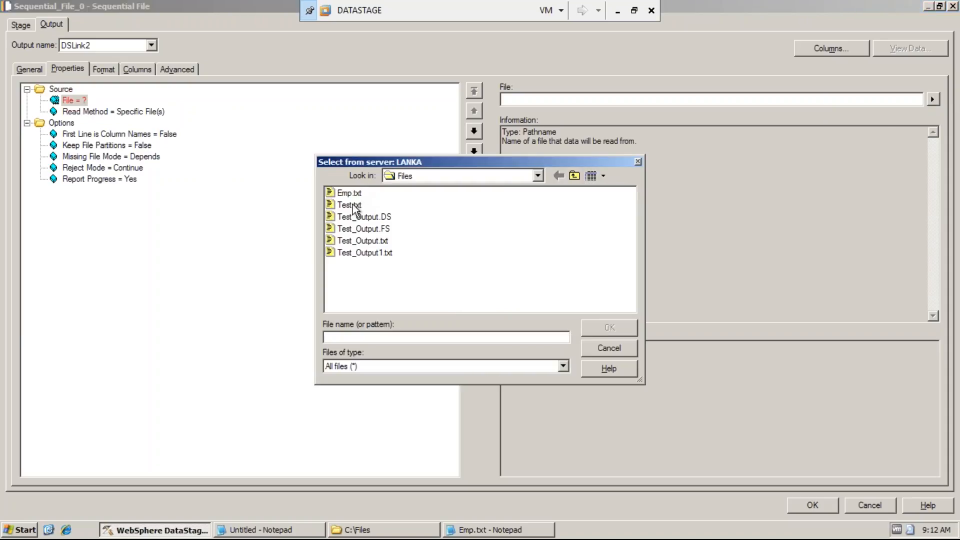
pyautogui.click(349, 194)
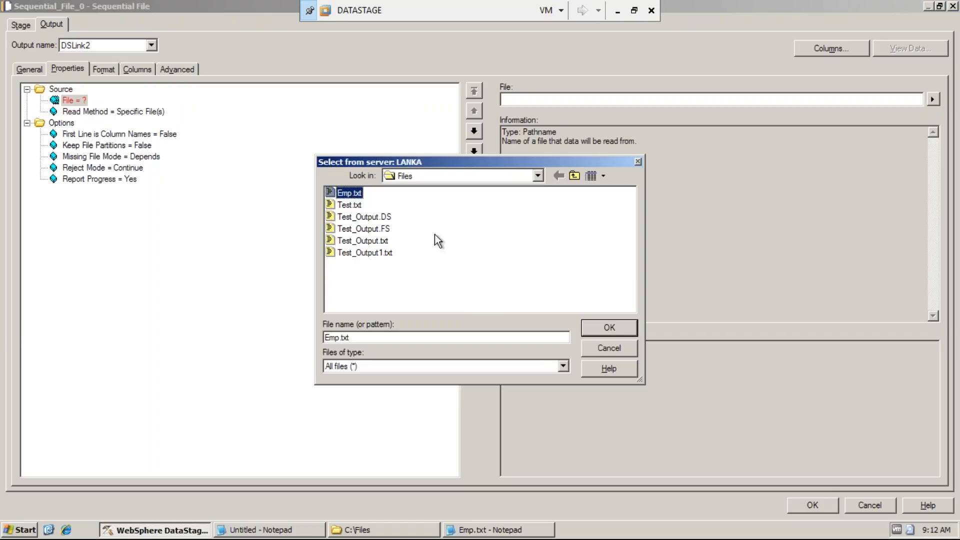
pyautogui.click(610, 329)
pyautogui.click(520, 99)
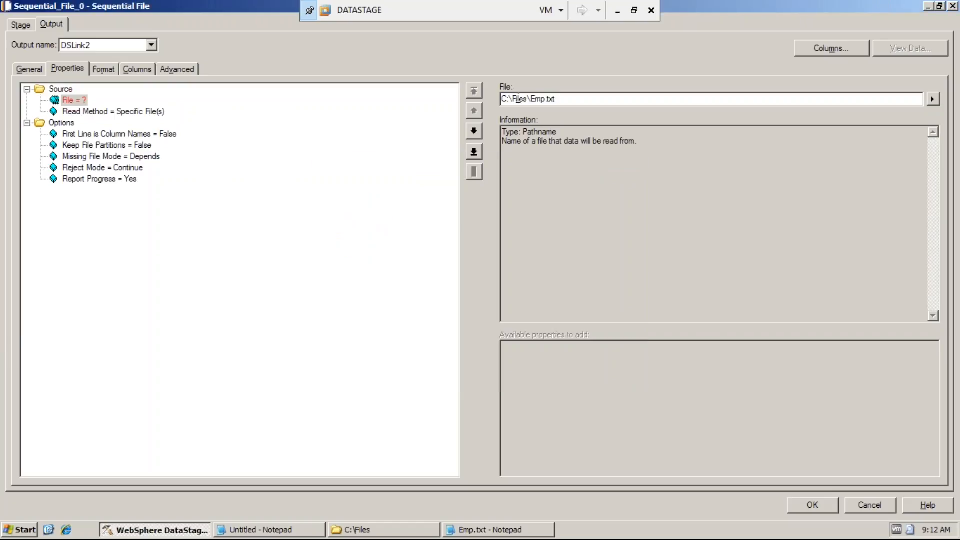
pyautogui.moveTo(531, 99); pyautogui.dragTo(495, 100)
# Step: Choose Specific File(s) as the source's Read Method and recheck the File property
pyautogui.click(136, 112)
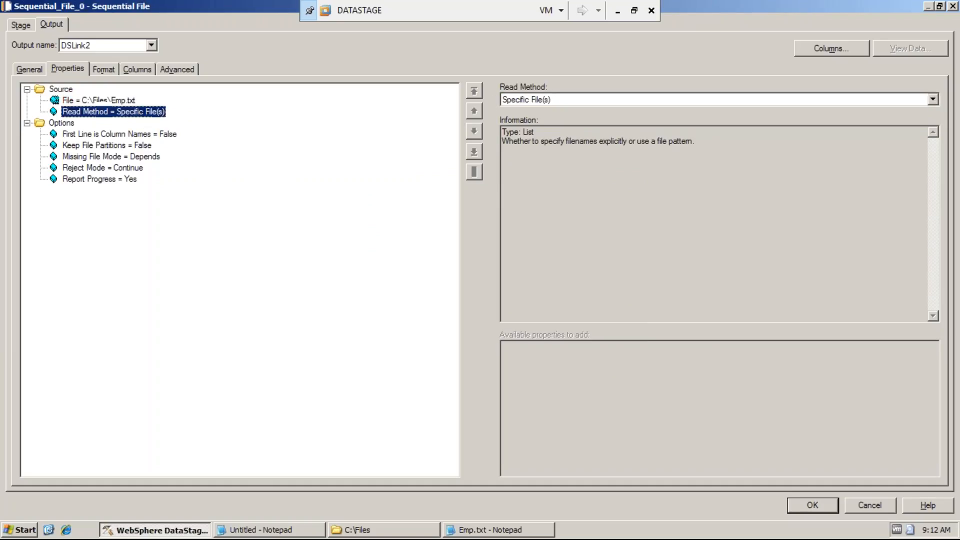
pyautogui.click(526, 98)
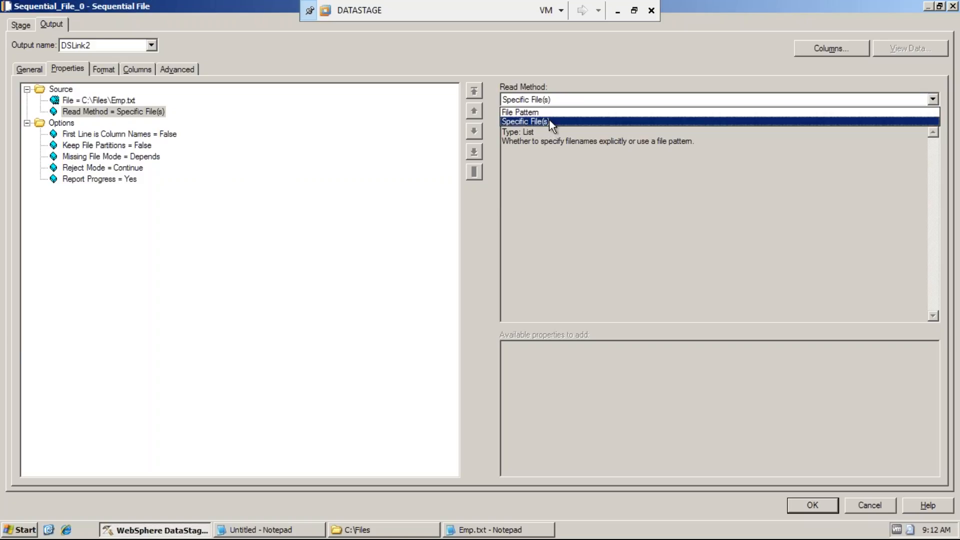
pyautogui.click(549, 120)
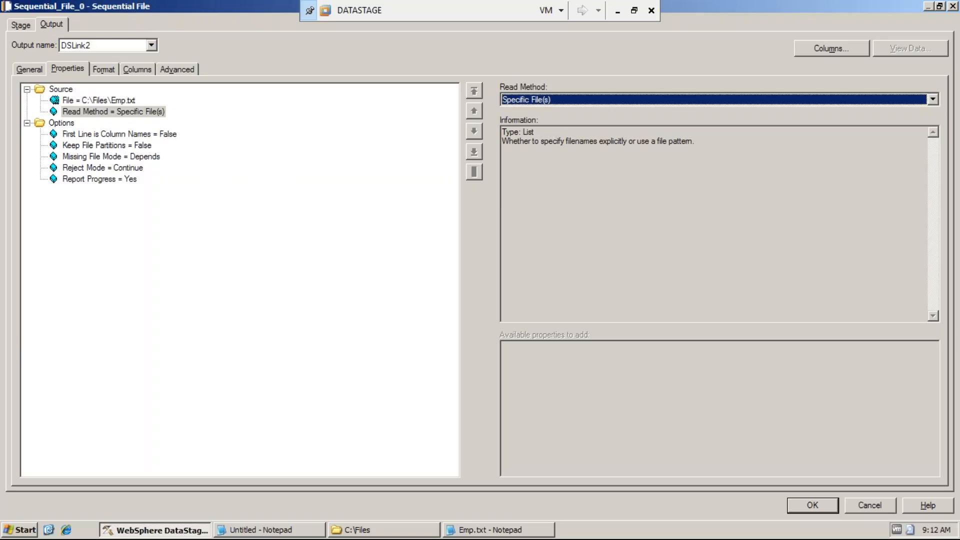
pyautogui.click(117, 114)
pyautogui.click(116, 100)
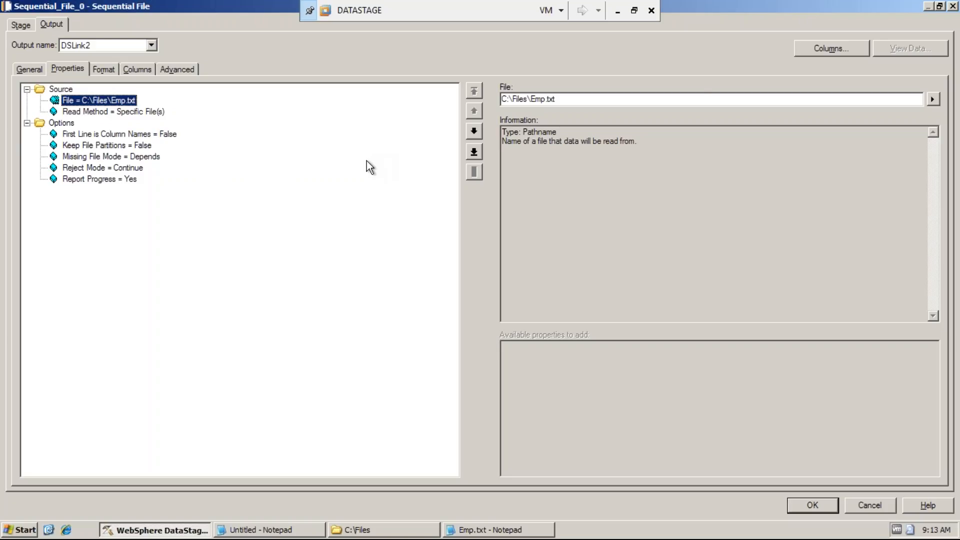
# Step: Check the header row in Emp.txt and set First Line is Column Names to True
pyautogui.click(161, 134)
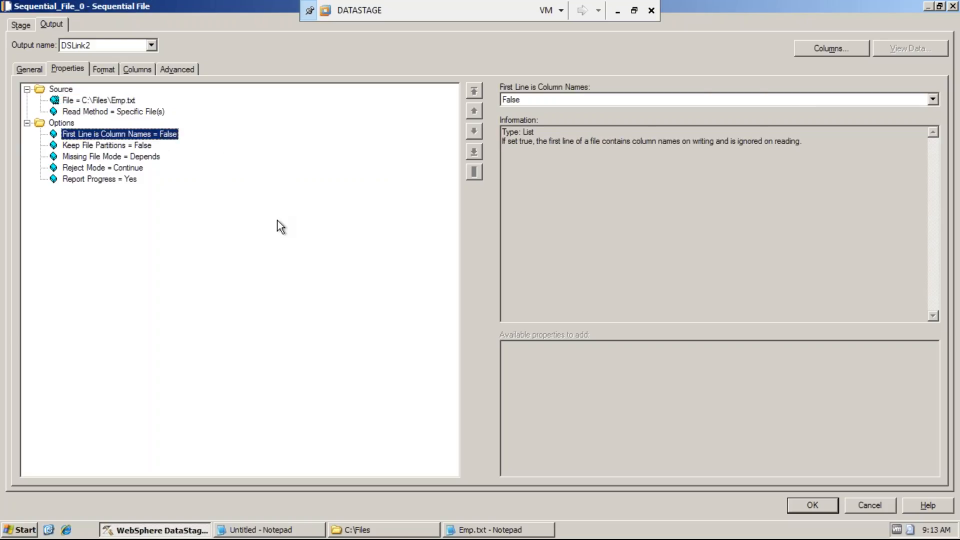
pyautogui.click(493, 529)
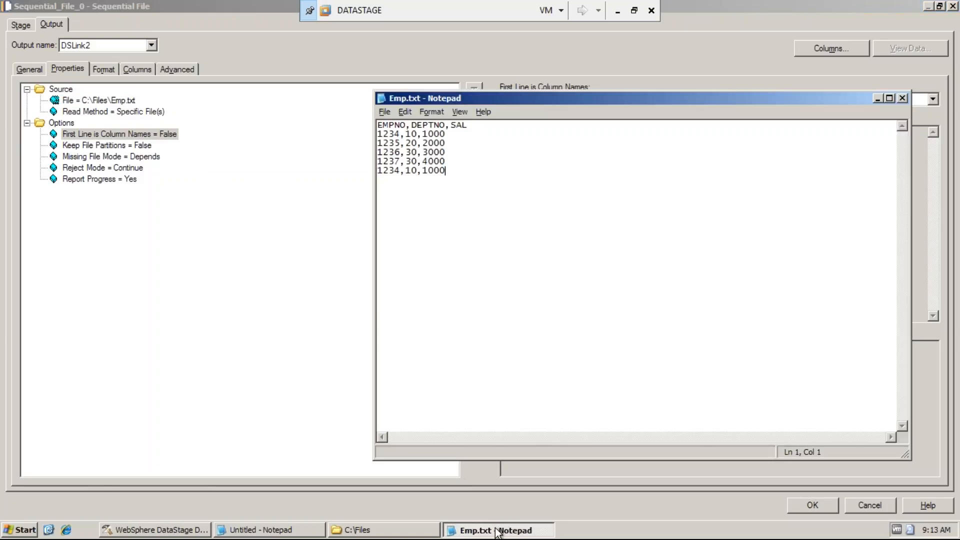
pyautogui.moveTo(467, 125); pyautogui.dragTo(322, 178)
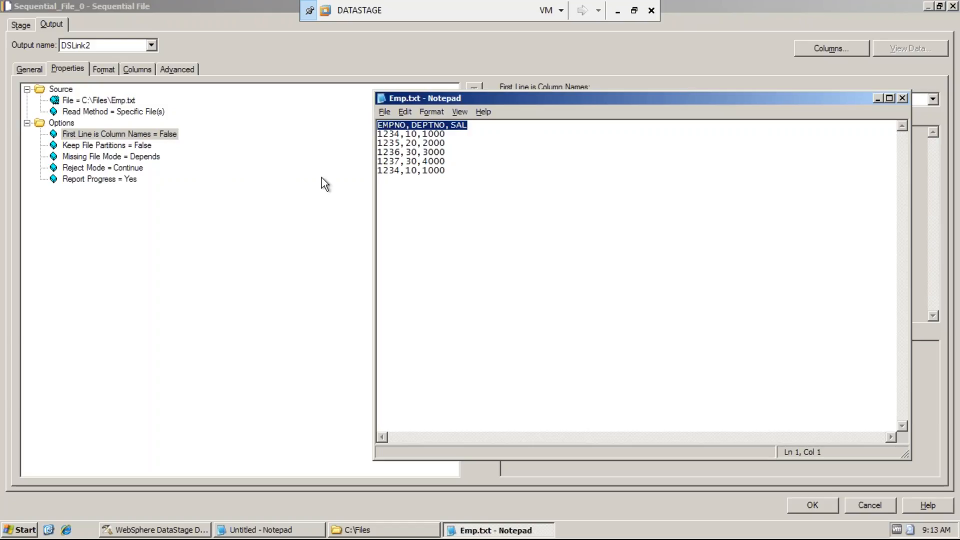
pyautogui.click(169, 143)
pyautogui.click(548, 101)
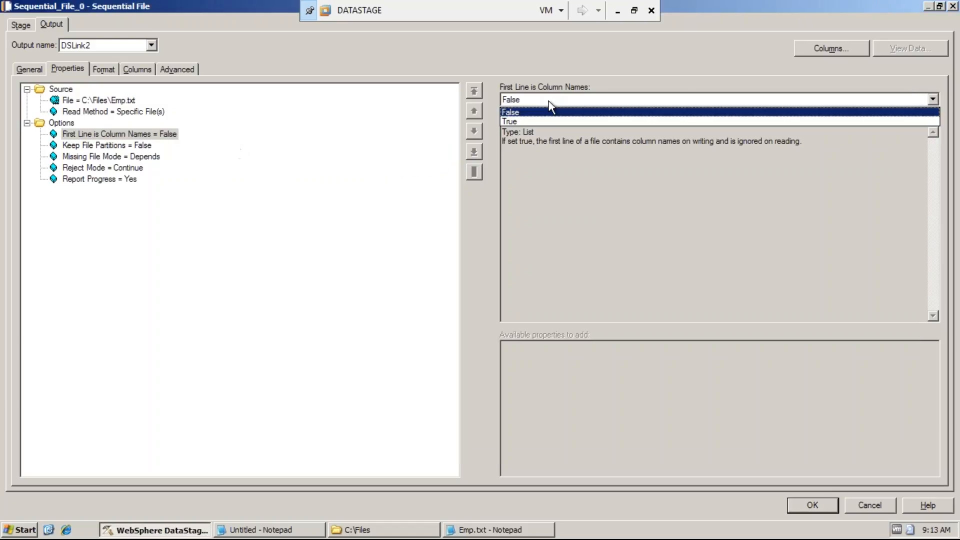
pyautogui.click(529, 121)
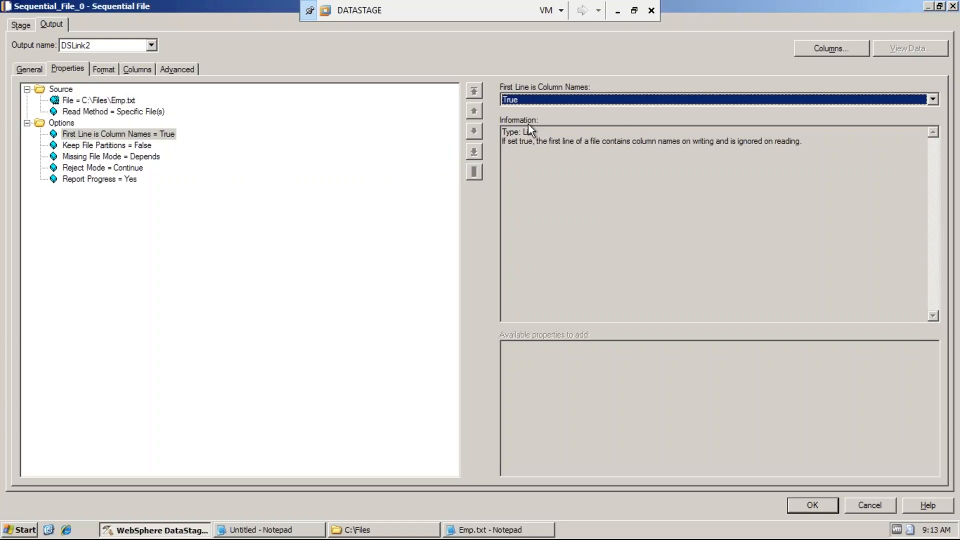
pyautogui.click(472, 529)
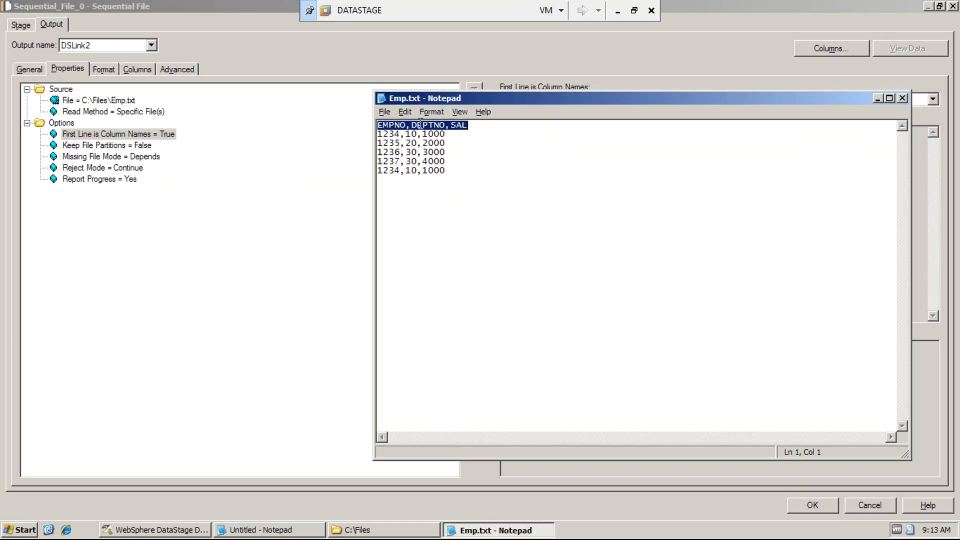
# Step: Review the Keep File Partitions, Missing File Mode, Reject Mode and Report Progress options of the source stage
pyautogui.click(139, 150)
pyautogui.click(137, 145)
pyautogui.click(137, 156)
pyautogui.click(130, 167)
pyautogui.click(129, 179)
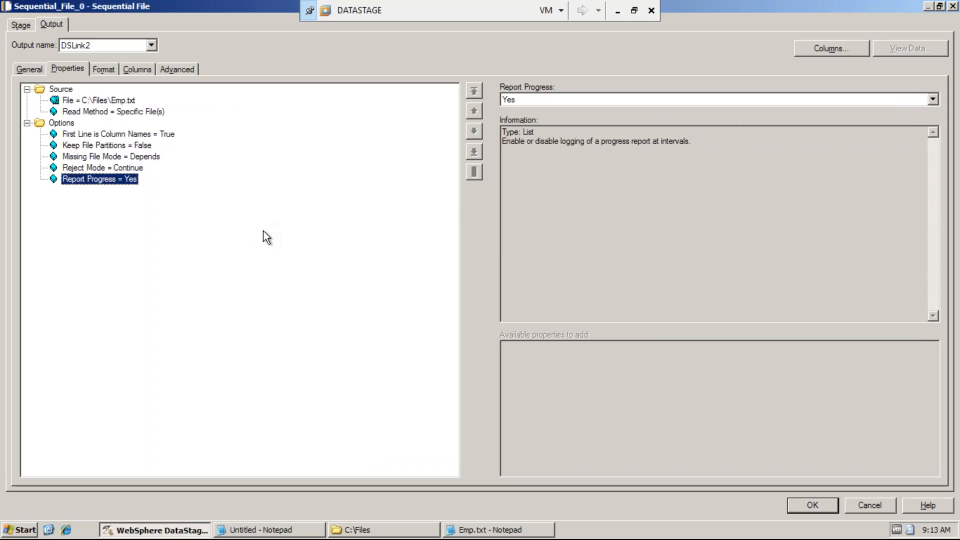
# Step: Show the source's format properties and compare the record-level Final delimiter setting with the line ends in Emp.txt
pyautogui.click(102, 70)
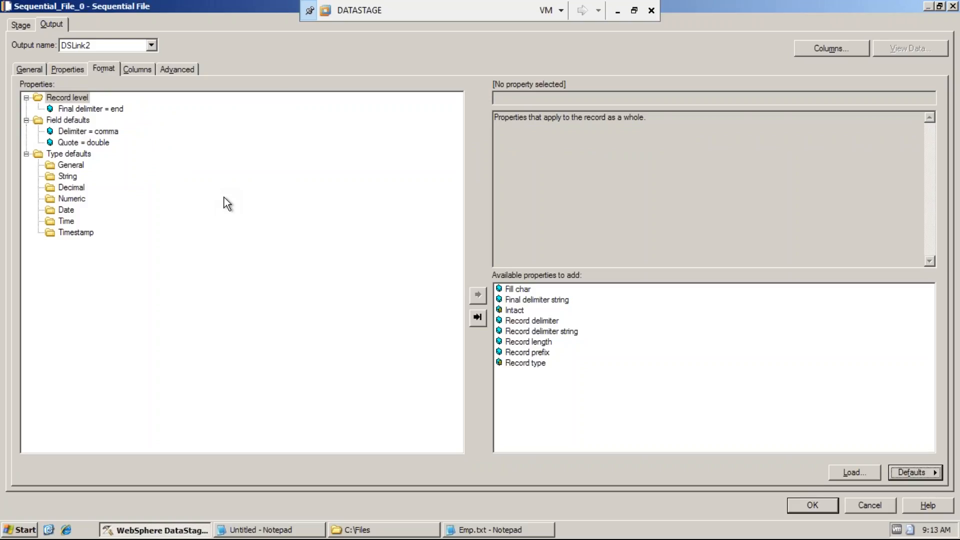
pyautogui.click(494, 531)
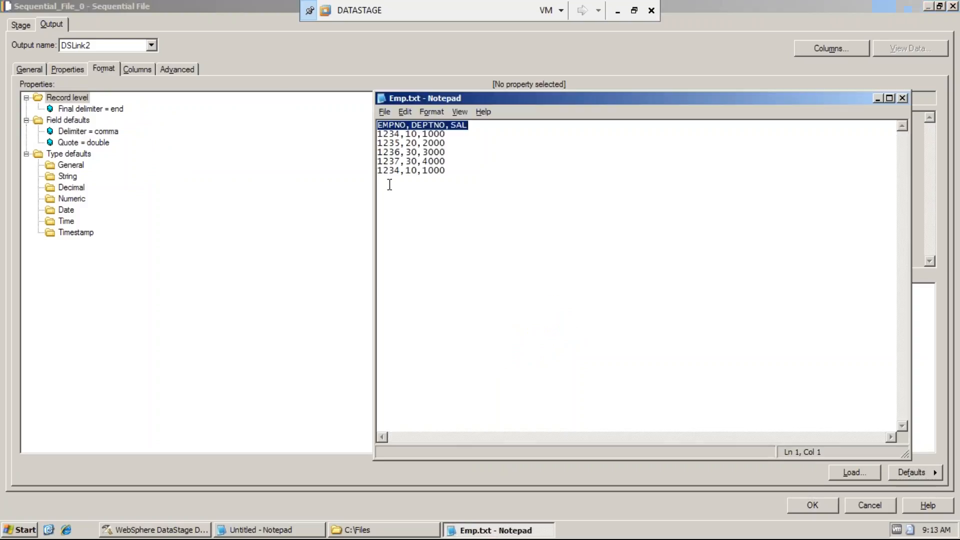
pyautogui.click(450, 214)
pyautogui.moveTo(453, 172); pyautogui.dragTo(375, 135)
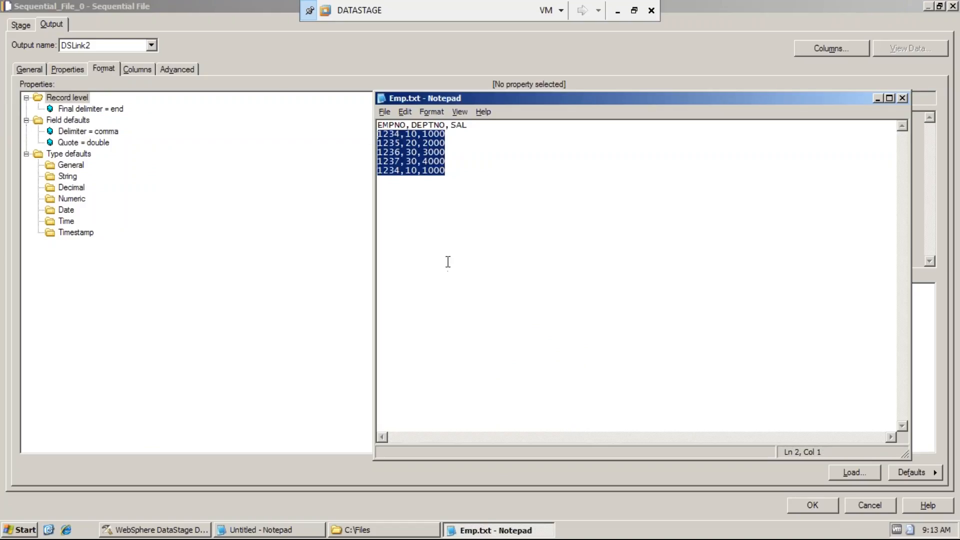
pyautogui.click(446, 142)
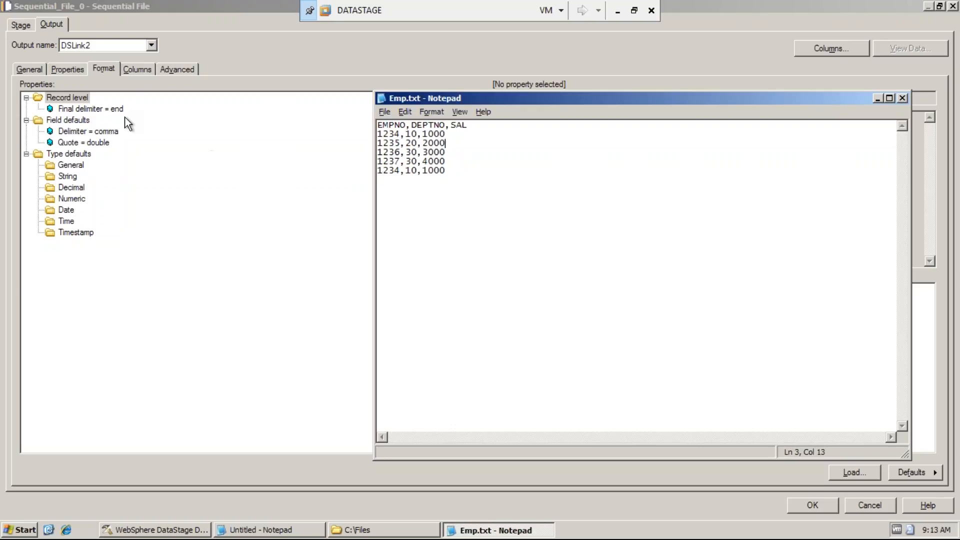
pyautogui.click(92, 107)
pyautogui.click(75, 98)
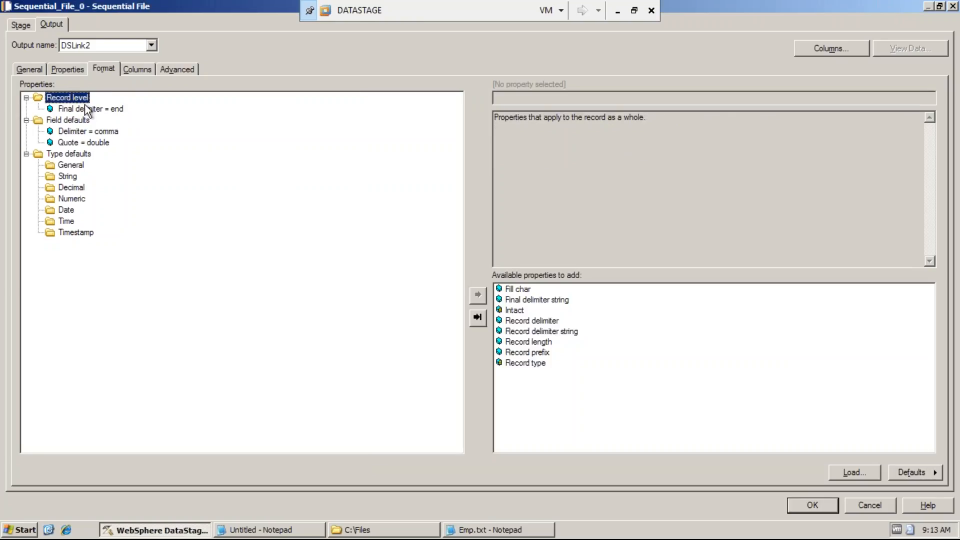
pyautogui.click(86, 107)
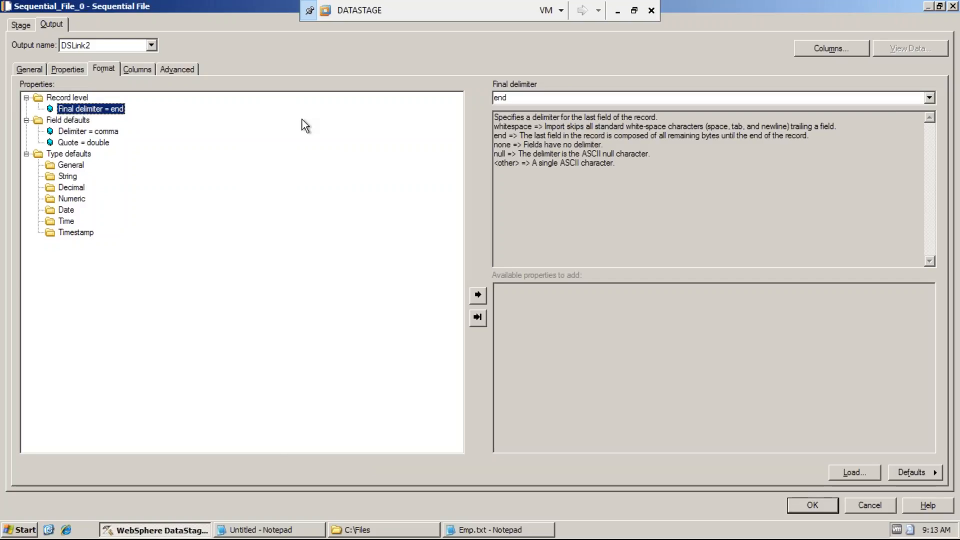
pyautogui.click(520, 98)
pyautogui.click(505, 531)
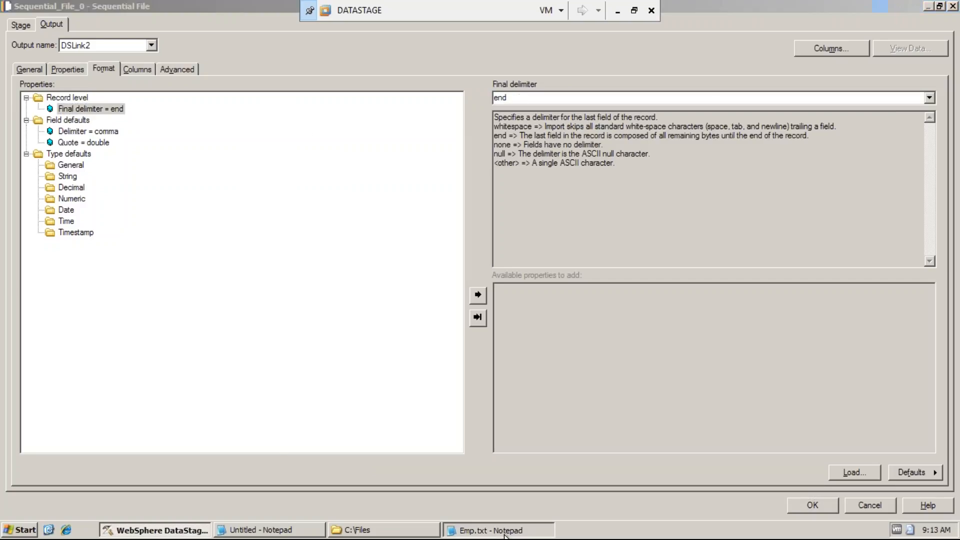
pyautogui.click(452, 135)
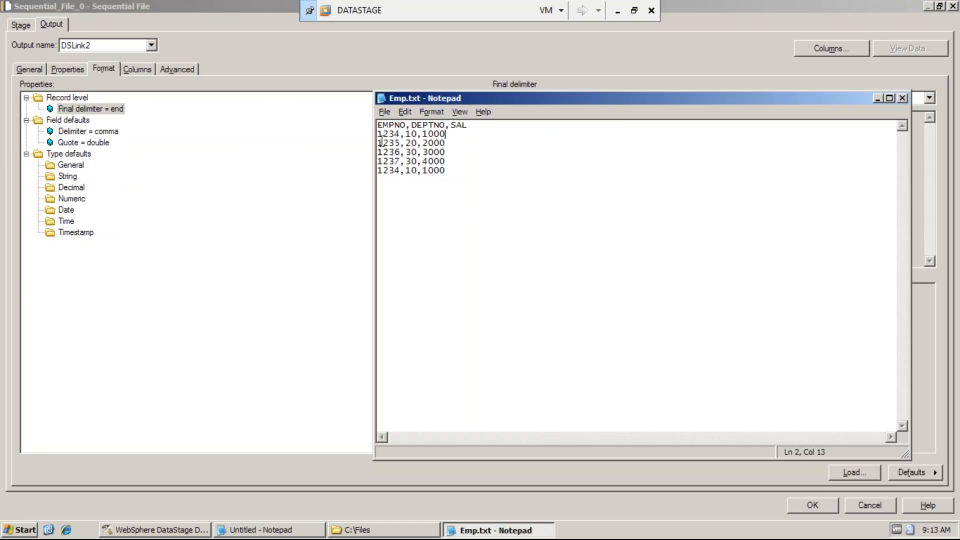
# Step: Compare the field Delimiter setting and its available choices with the separators in Emp.txt, and display the Quote field default
pyautogui.click(92, 135)
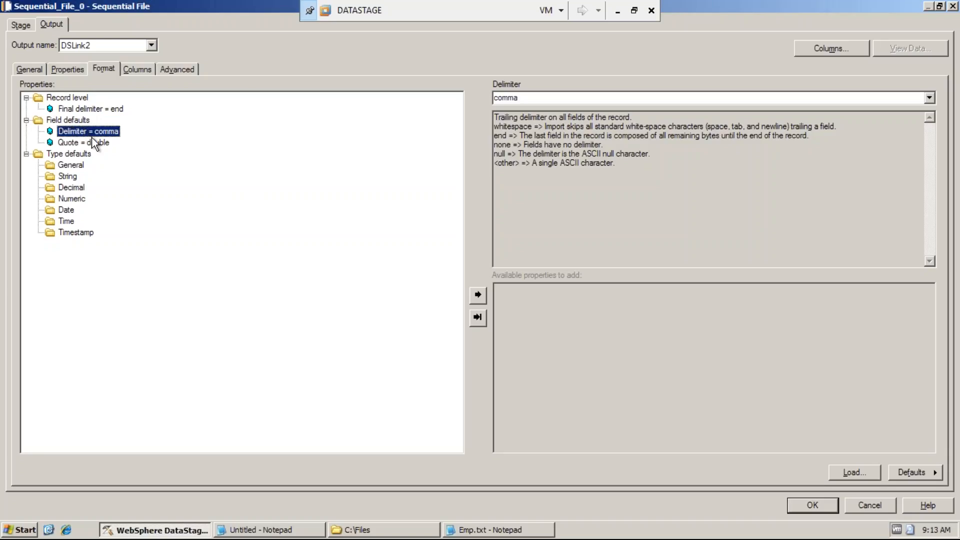
pyautogui.click(483, 530)
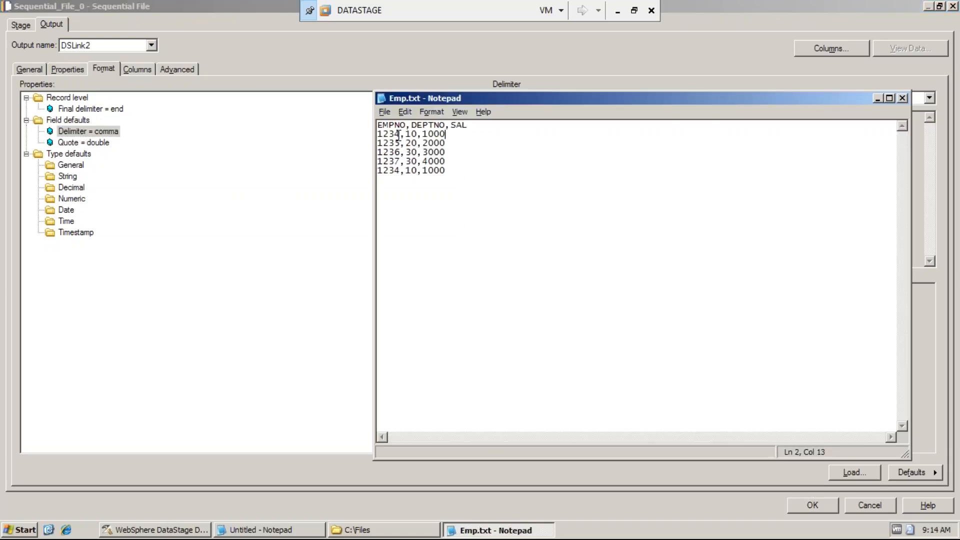
pyautogui.moveTo(400, 134); pyautogui.dragTo(418, 134)
pyautogui.keyDown('shift'); pyautogui.click(403, 124); pyautogui.keyUp('shift')
pyautogui.click(104, 131)
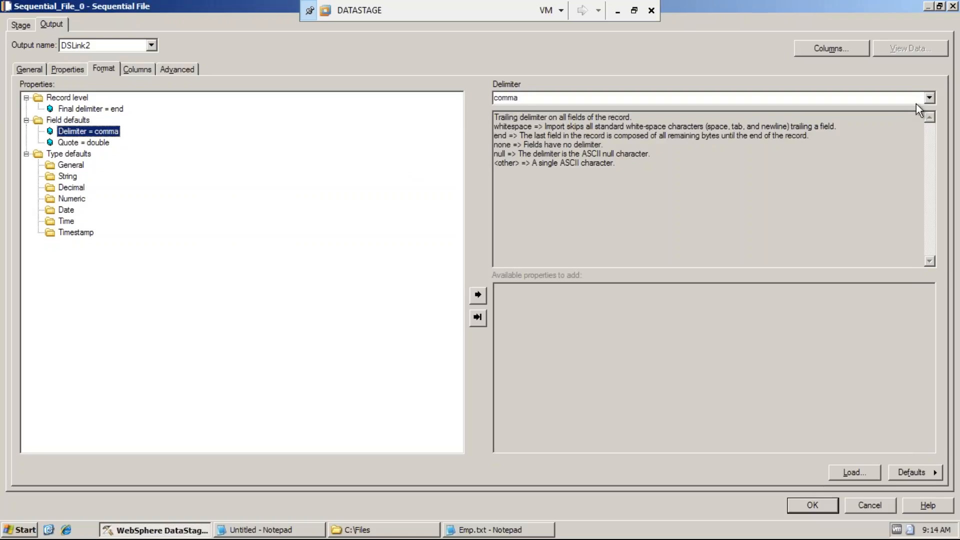
pyautogui.click(929, 97)
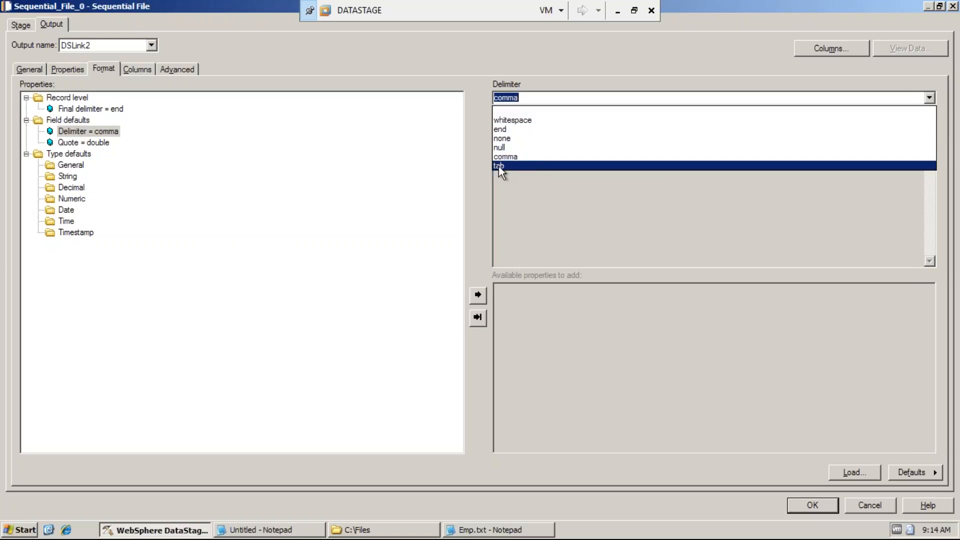
pyautogui.click(103, 134)
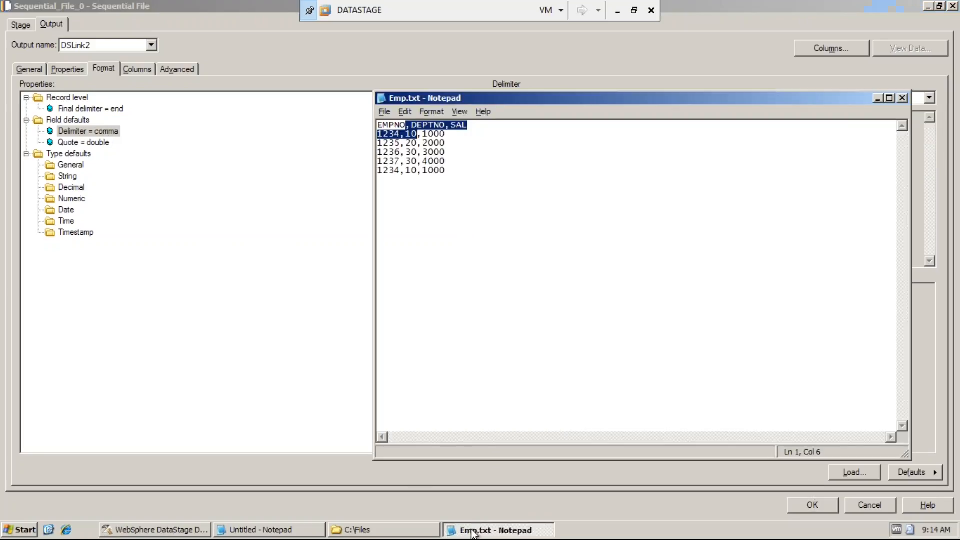
pyautogui.click(474, 531)
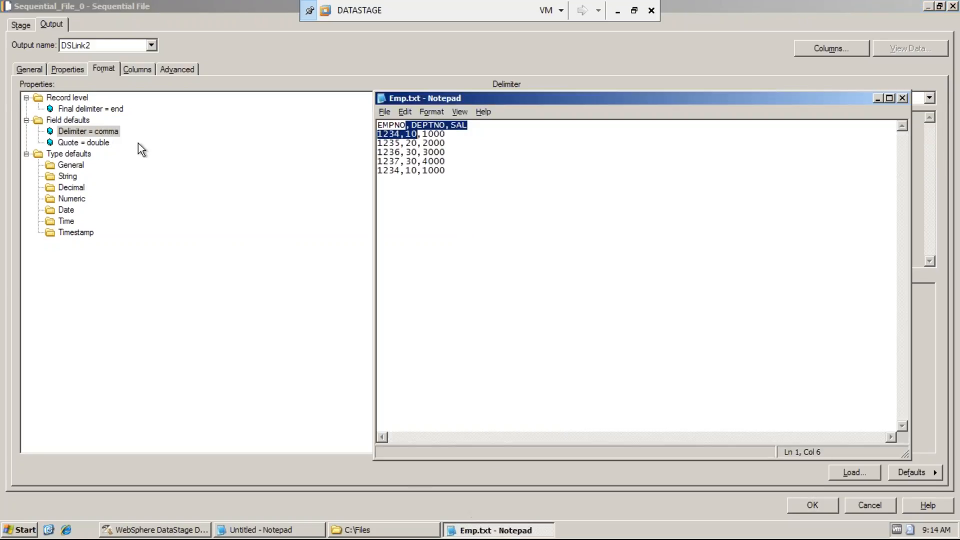
pyautogui.moveTo(445, 170); pyautogui.dragTo(421, 173)
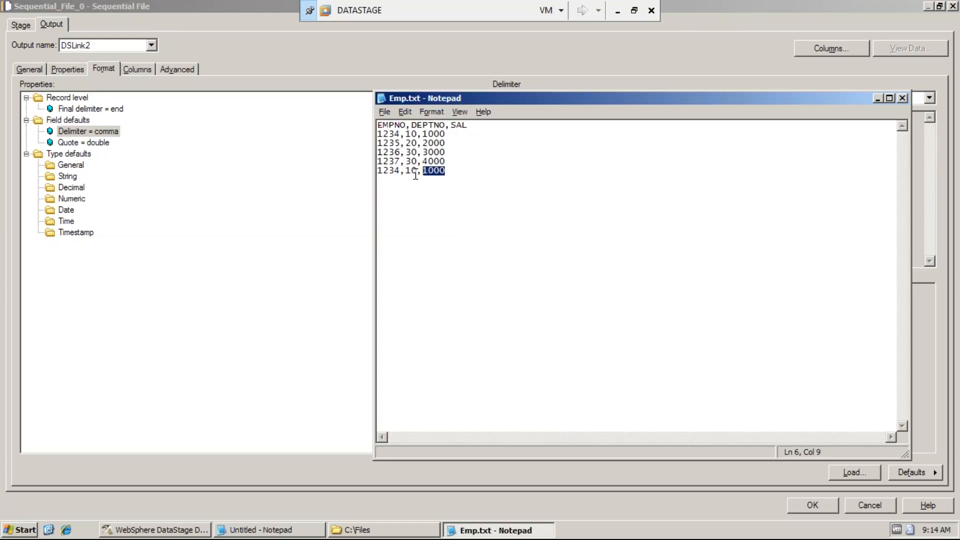
pyautogui.click(169, 152)
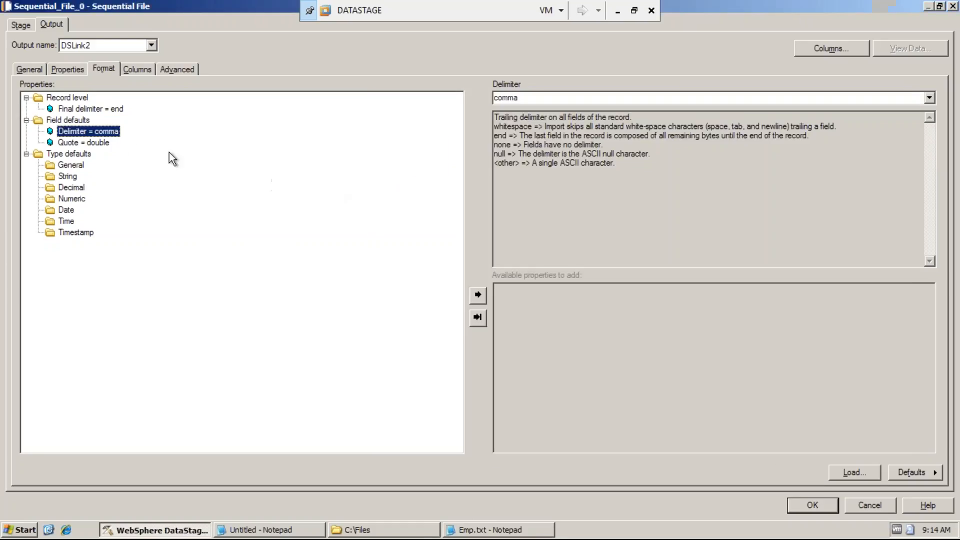
pyautogui.click(85, 143)
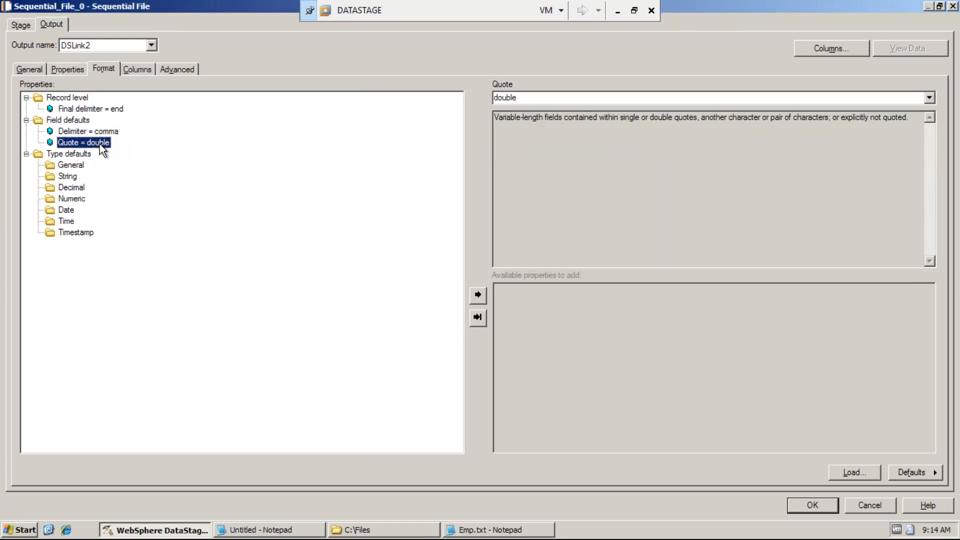
# Step: Set the source file's Quote field default to none
pyautogui.click(518, 98)
pyautogui.click(929, 98)
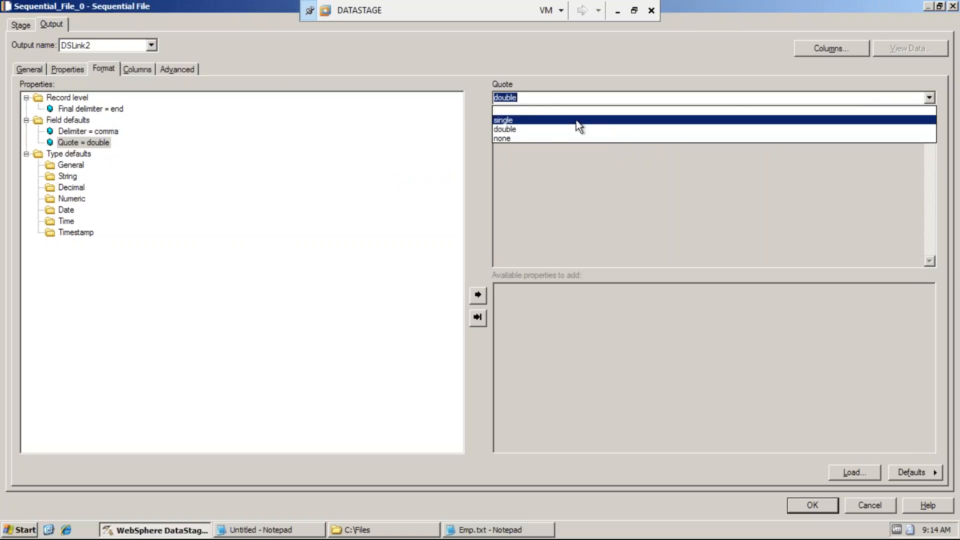
pyautogui.click(538, 142)
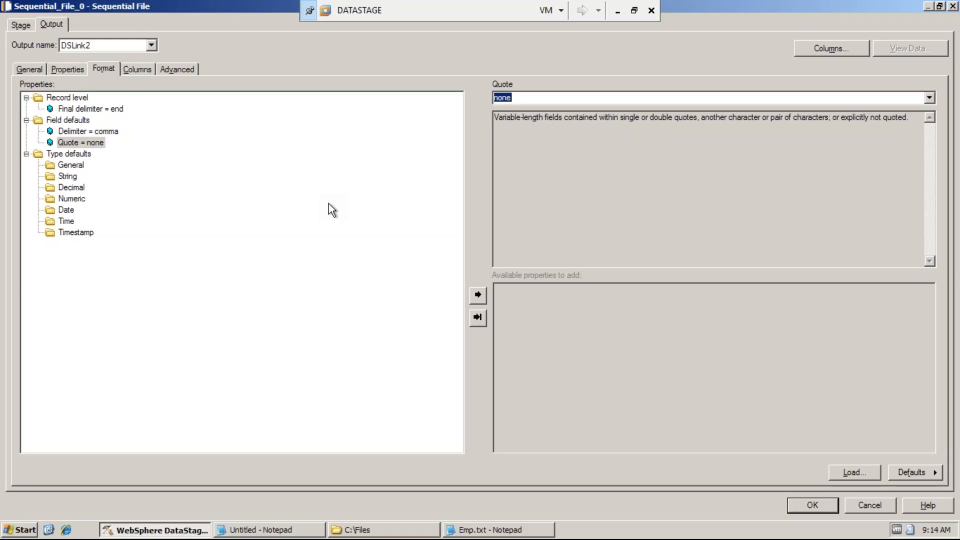
# Step: Turn off runtime column propagation for the source's output columns and accept the Sequential File stage settings
pyautogui.click(135, 69)
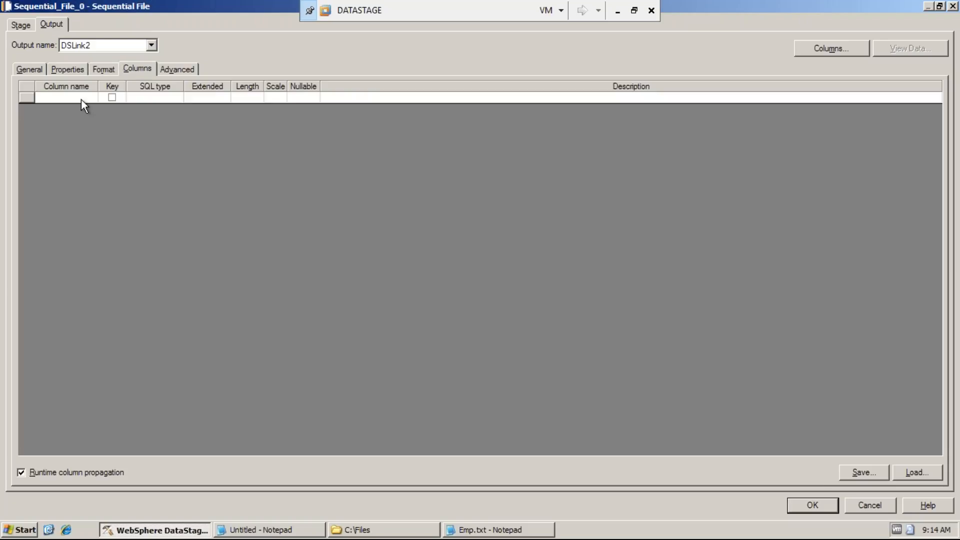
pyautogui.click(80, 99)
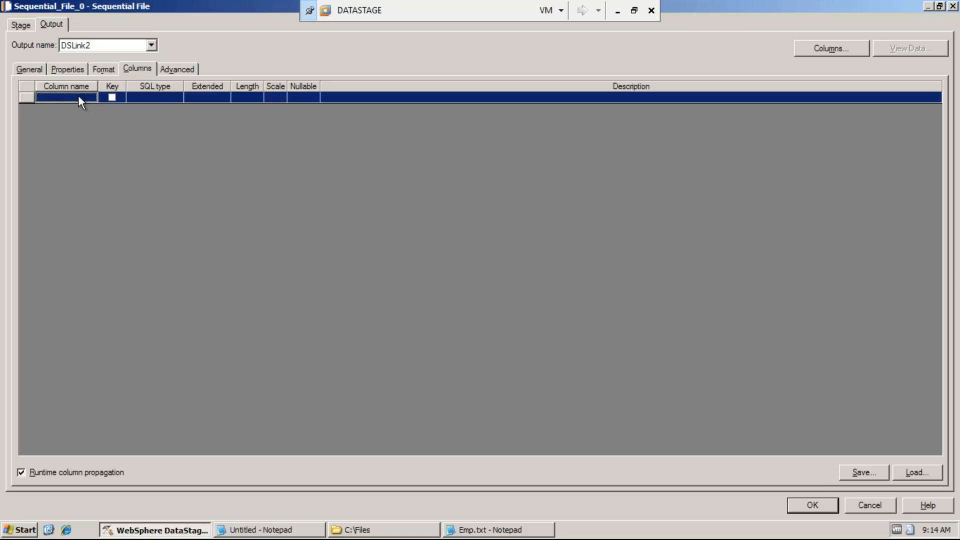
pyautogui.click(21, 472)
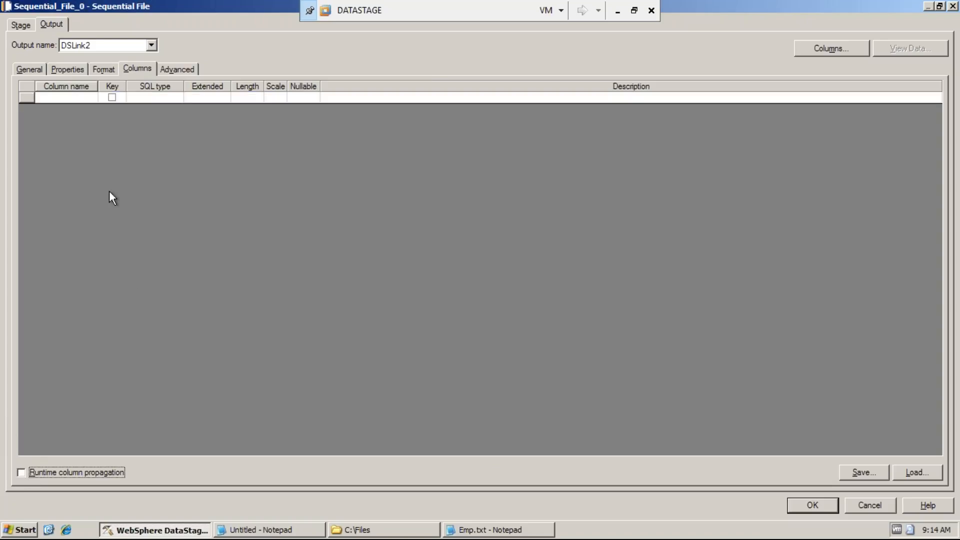
pyautogui.click(824, 502)
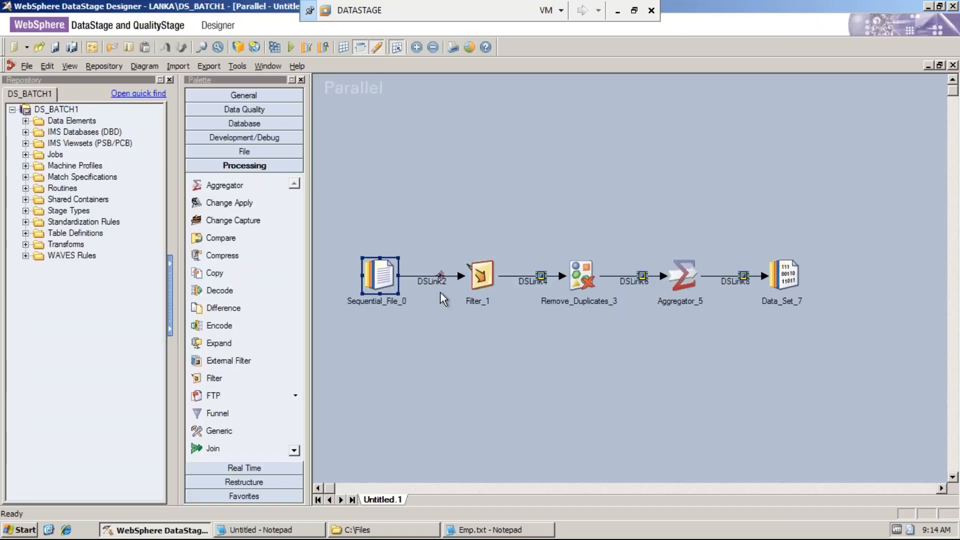
# Step: Start importing a sequential file table definition from the C:\Files directory for Emp.txt
pyautogui.click(182, 65)
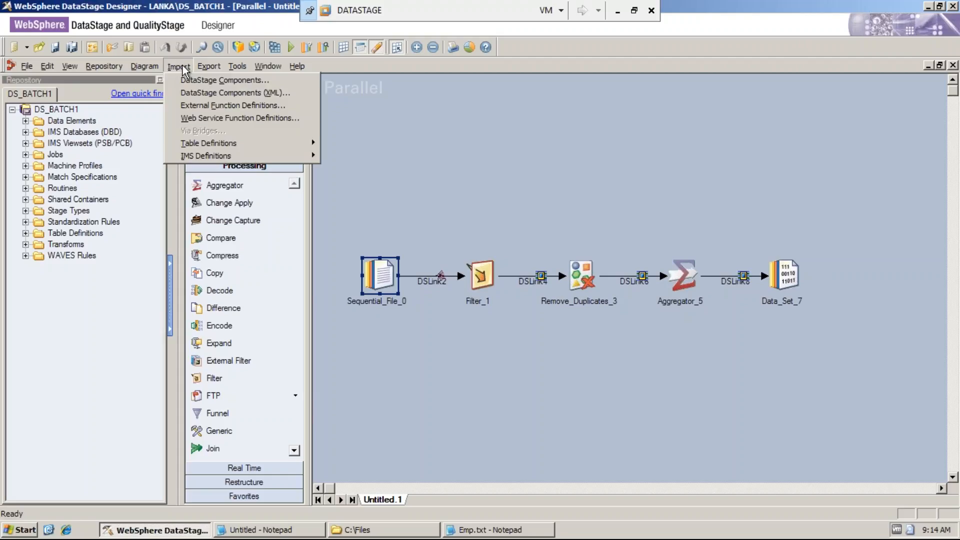
pyautogui.moveTo(252, 146)
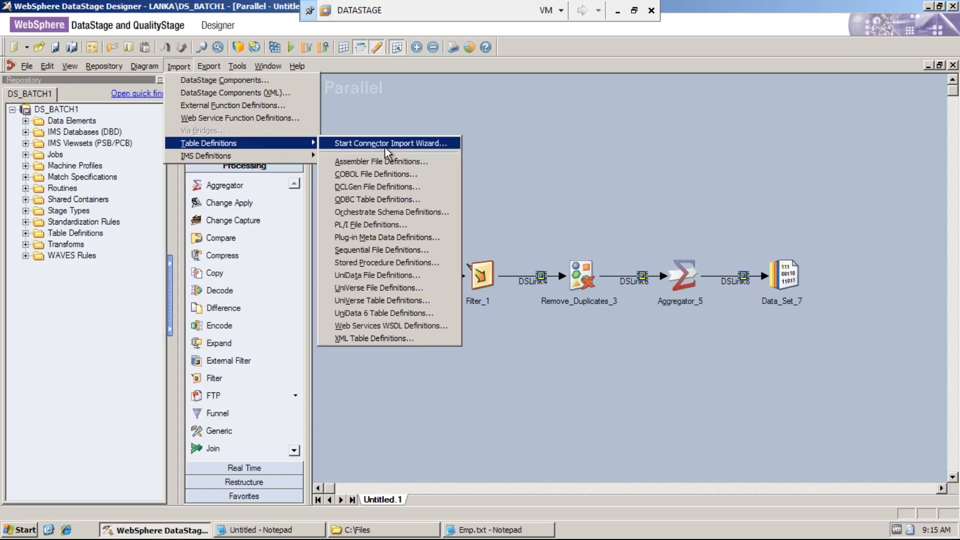
pyautogui.click(445, 248)
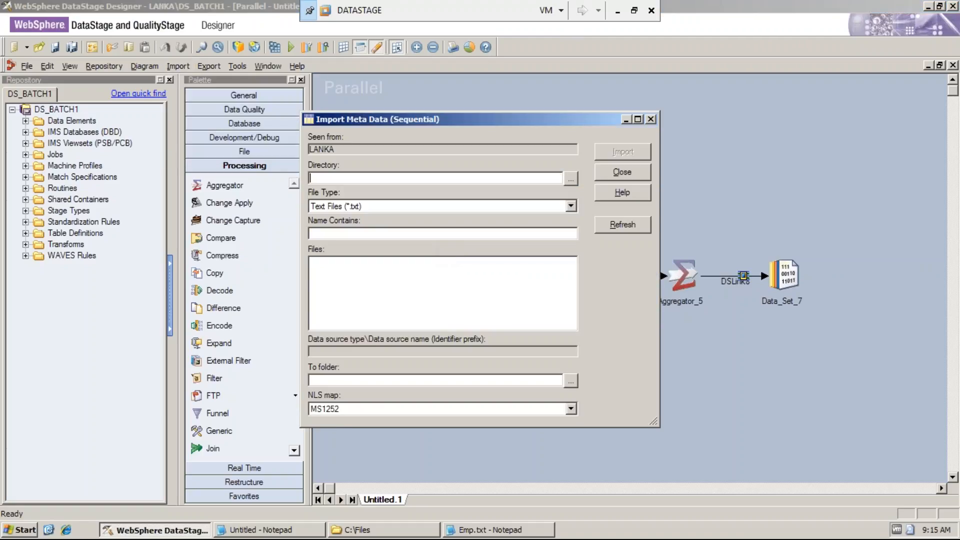
pyautogui.click(571, 178)
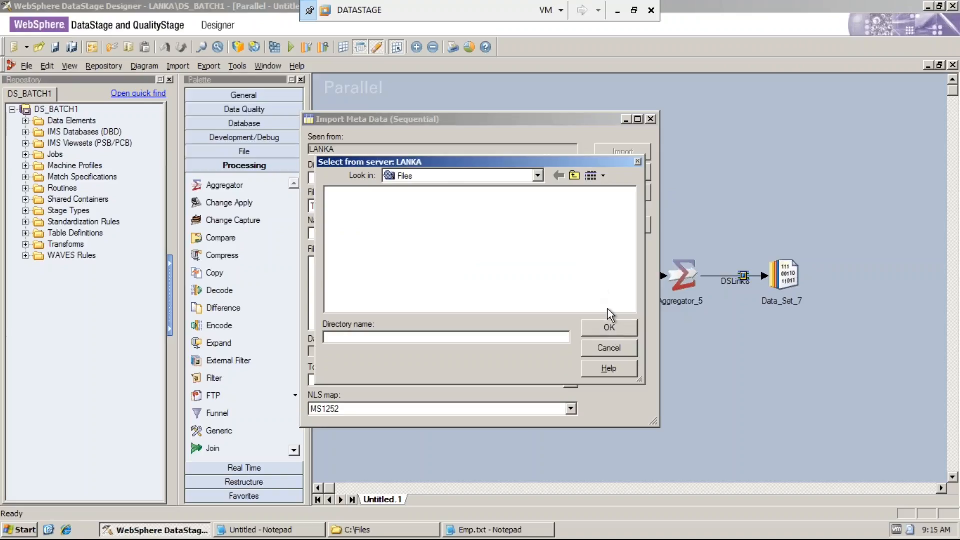
pyautogui.click(610, 328)
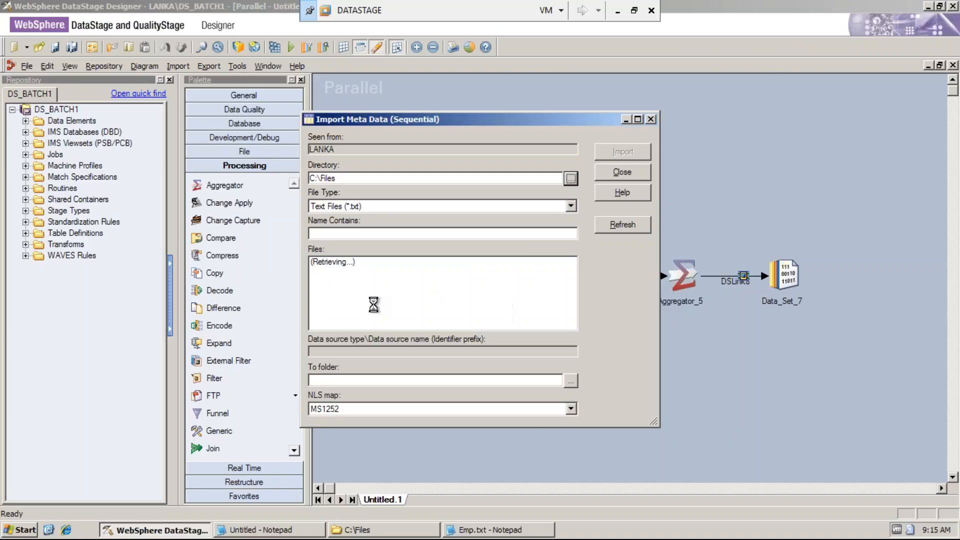
pyautogui.click(329, 262)
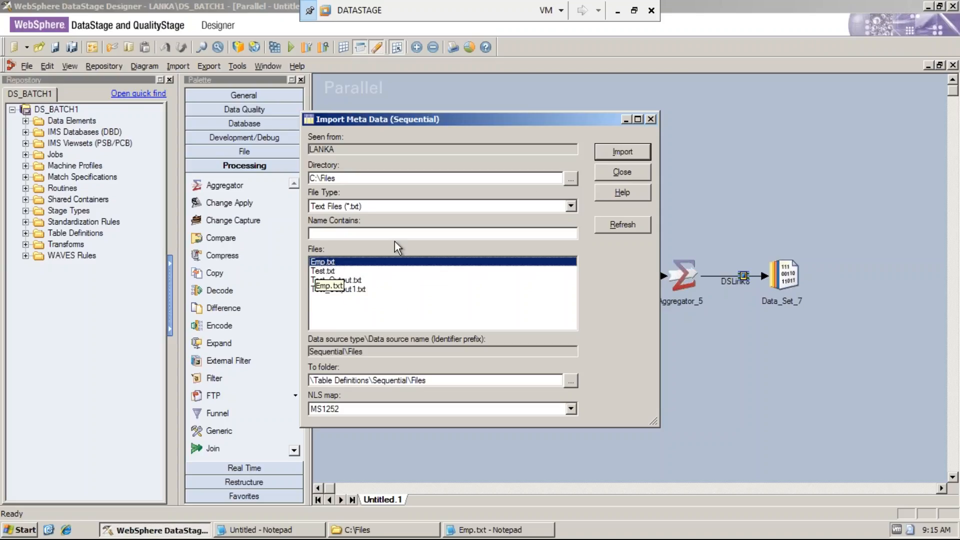
pyautogui.click(613, 150)
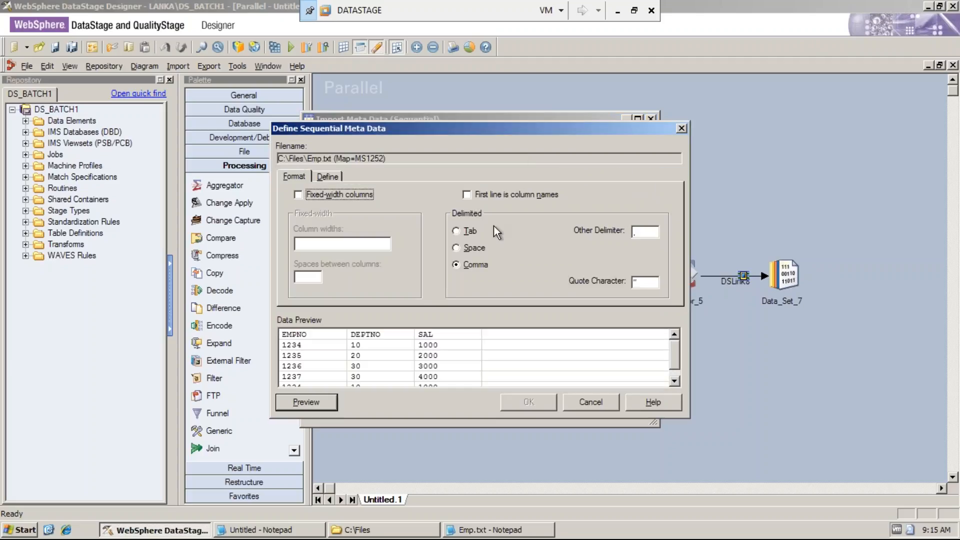
# Step: Treat the first line of Emp.txt as column names, check the column definitions and complete the metadata import
pyautogui.click(467, 195)
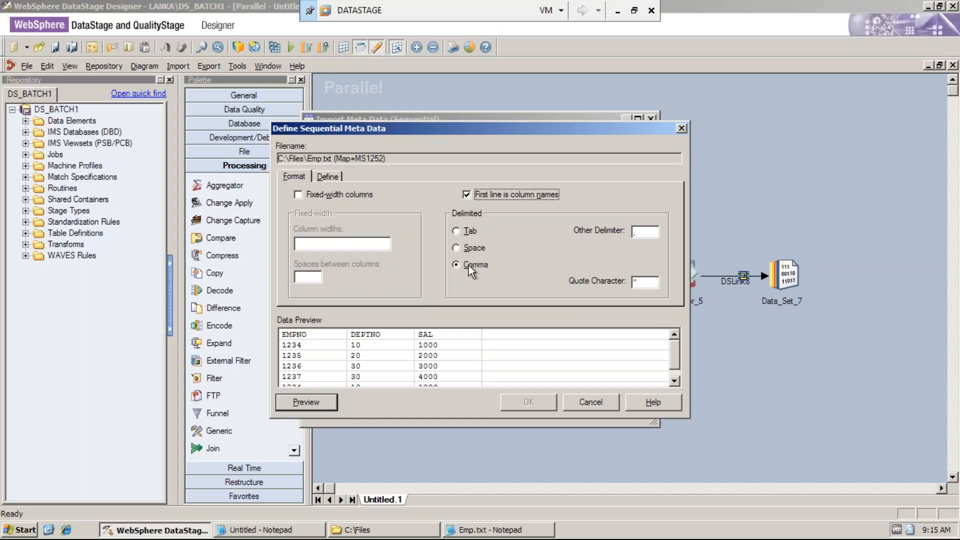
pyautogui.click(335, 178)
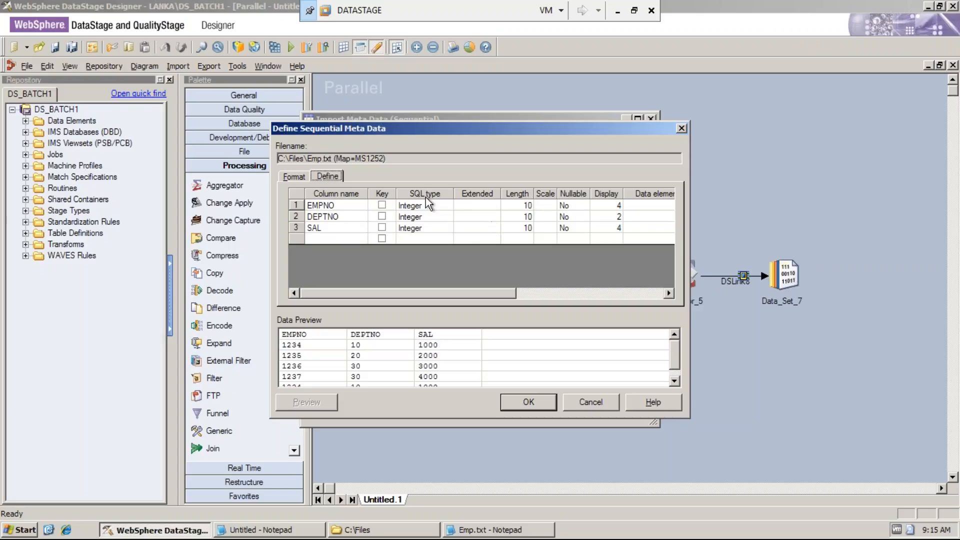
pyautogui.click(356, 207)
pyautogui.click(424, 225)
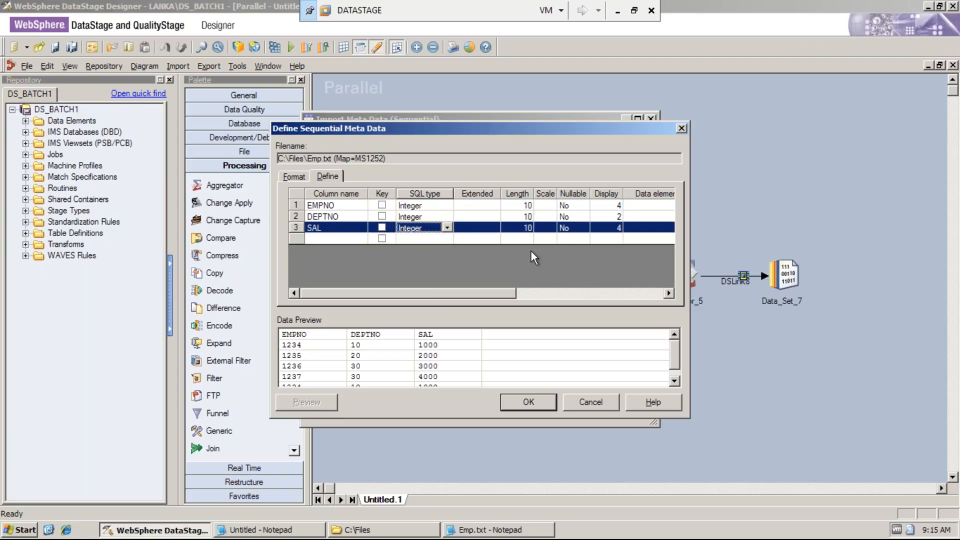
pyautogui.click(536, 394)
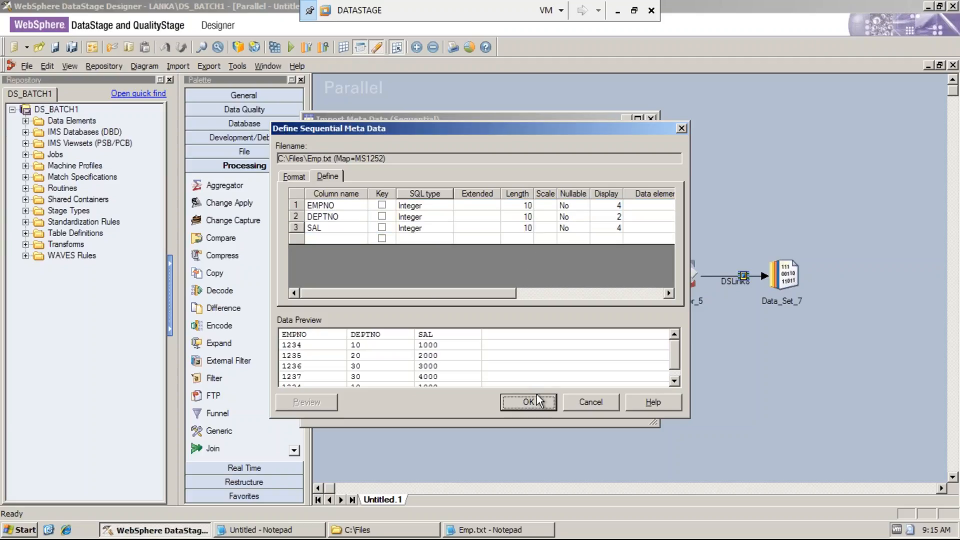
pyautogui.click(536, 395)
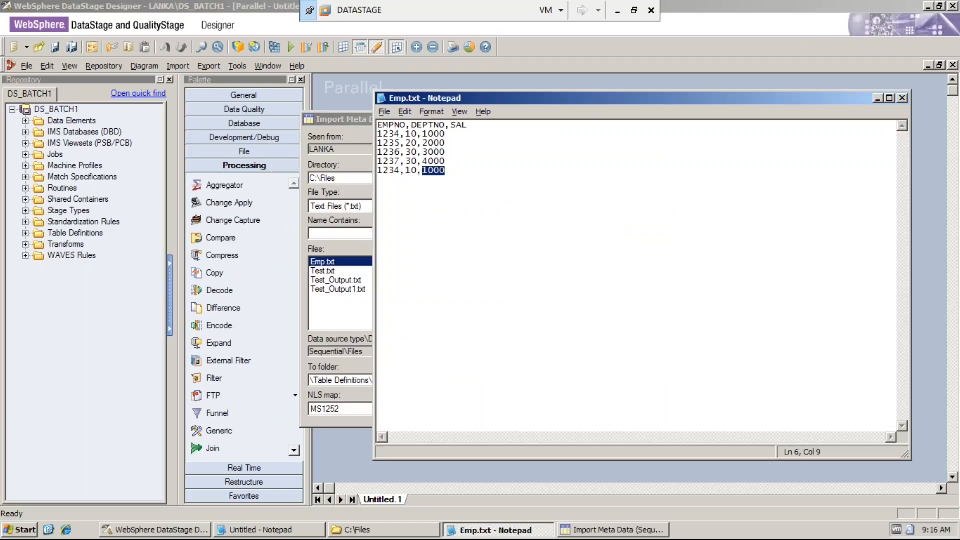
pyautogui.click(375, 465)
pyautogui.click(609, 173)
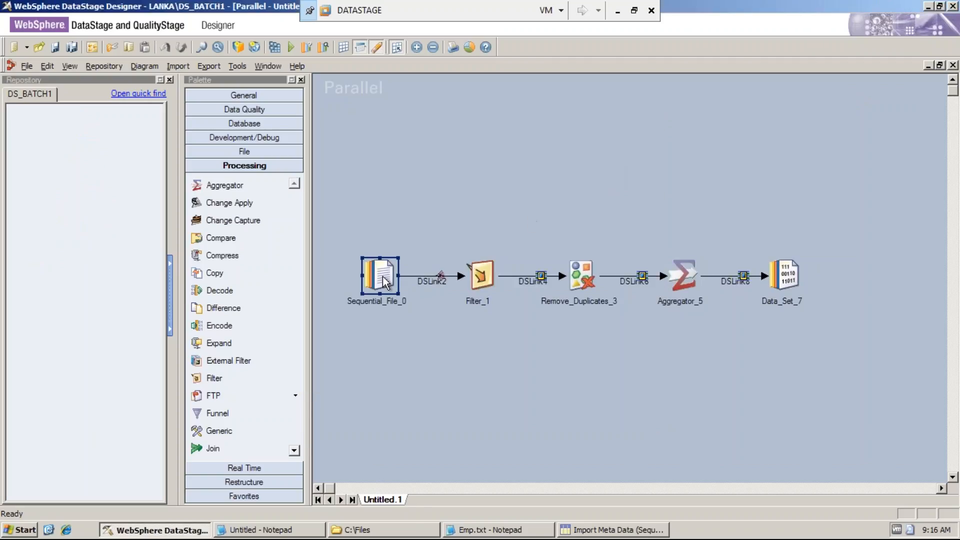
# Step: Load the EMPNO, DEPTNO and SAL columns into the Sequential File stage from the Emp.txt table definition under Sequential\Files
pyautogui.doubleClick(385, 283)
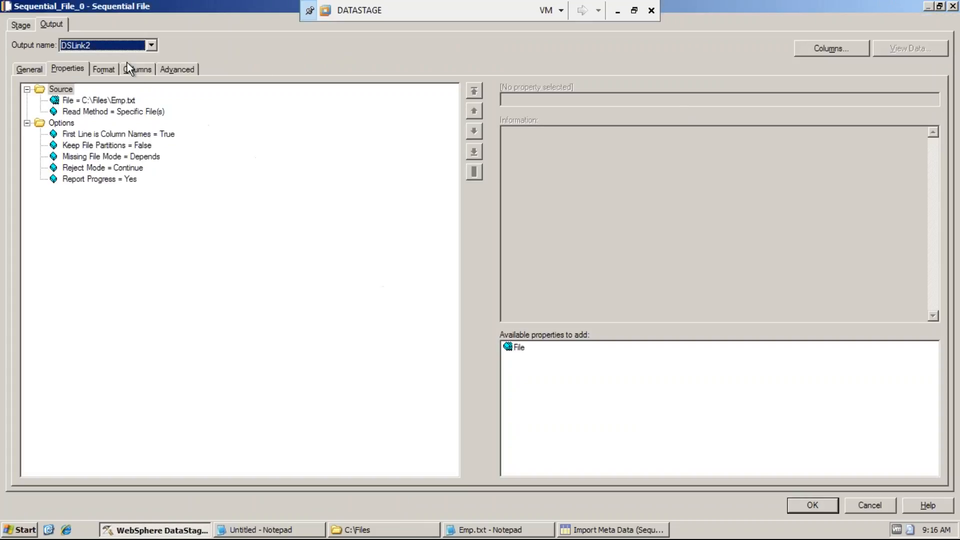
pyautogui.click(131, 68)
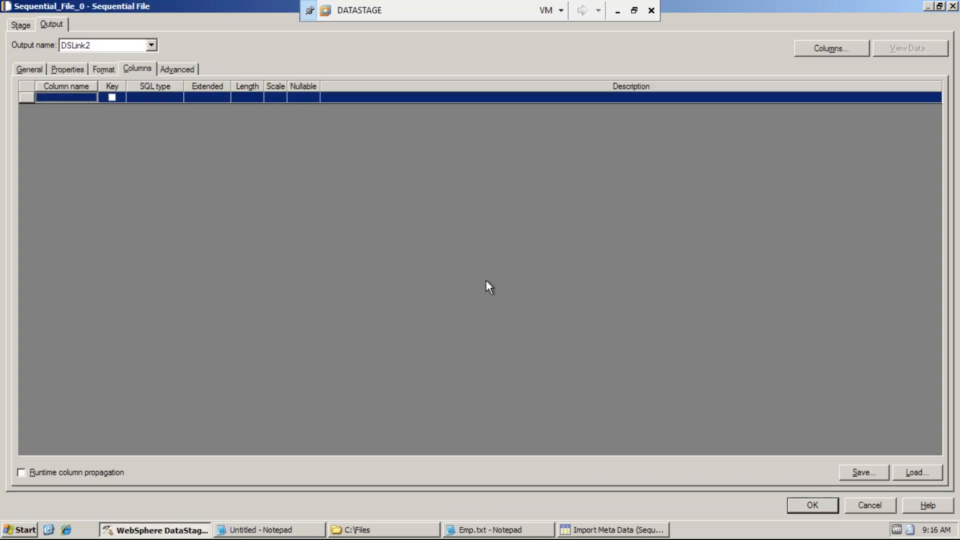
pyautogui.click(909, 473)
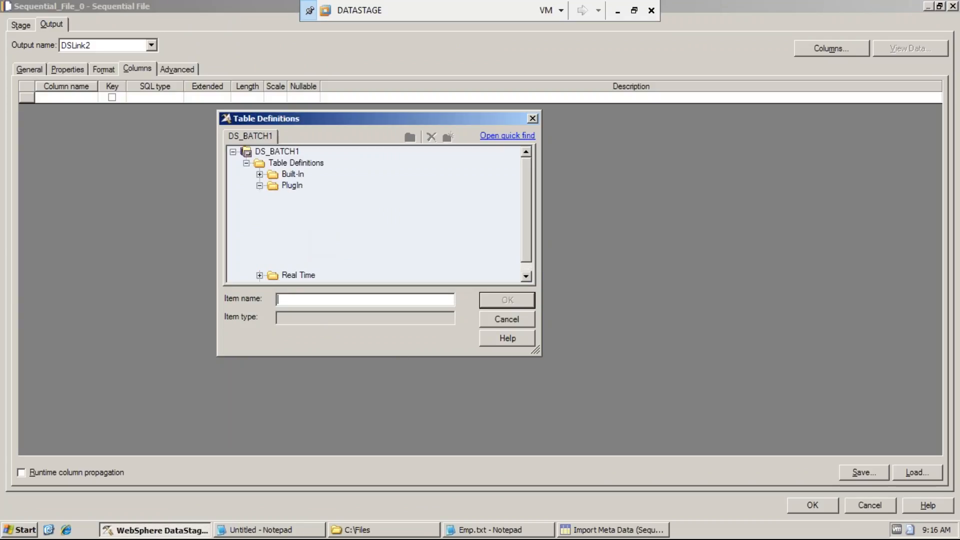
pyautogui.click(260, 186)
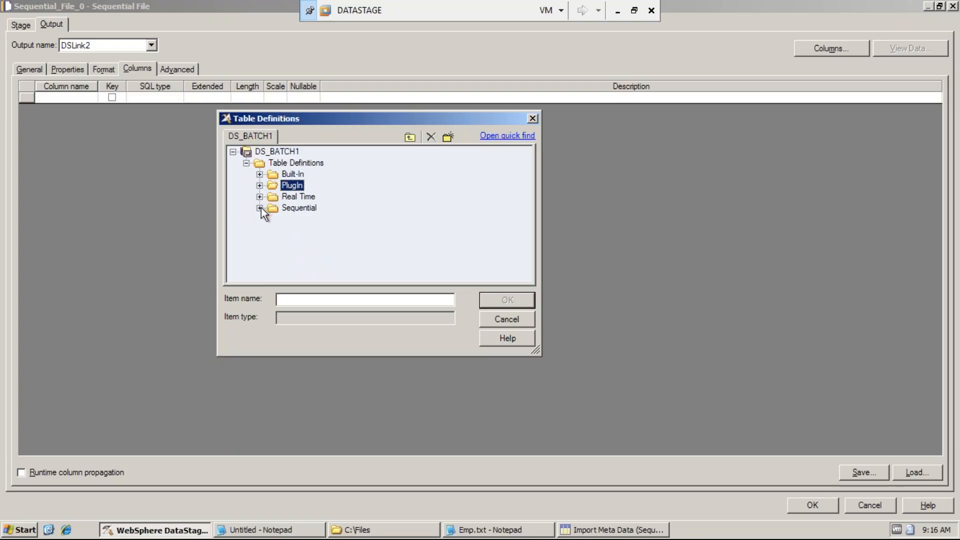
pyautogui.click(259, 208)
pyautogui.click(288, 164)
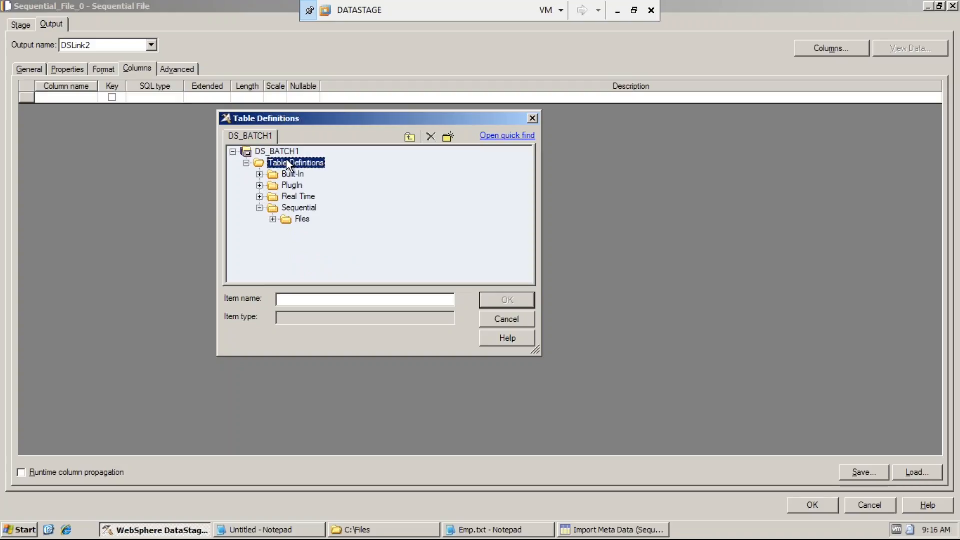
pyautogui.click(272, 220)
pyautogui.click(321, 231)
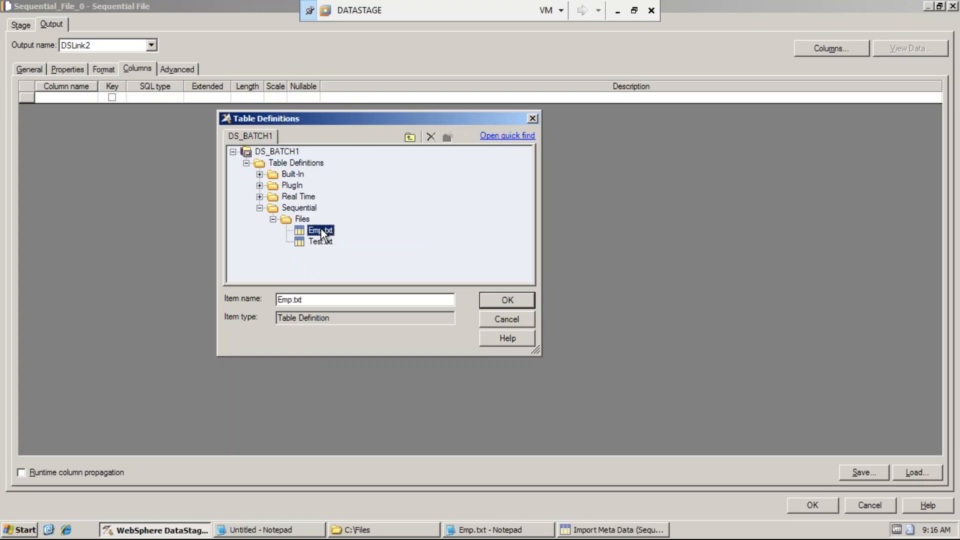
pyautogui.click(496, 302)
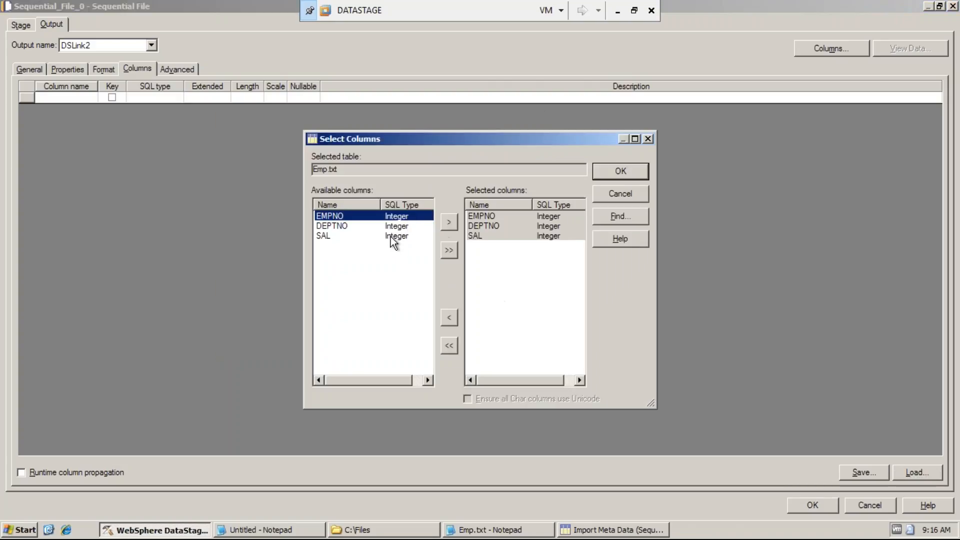
pyautogui.click(627, 172)
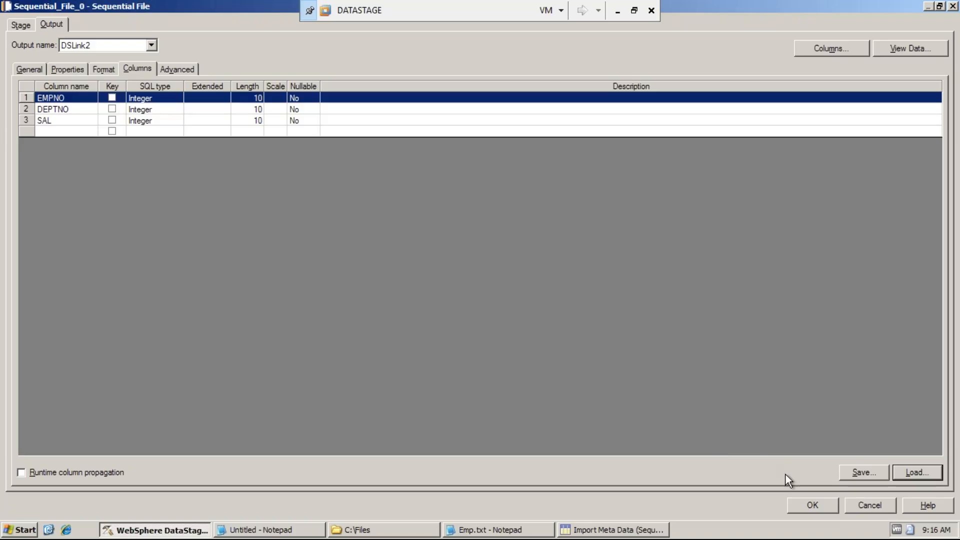
pyautogui.click(801, 506)
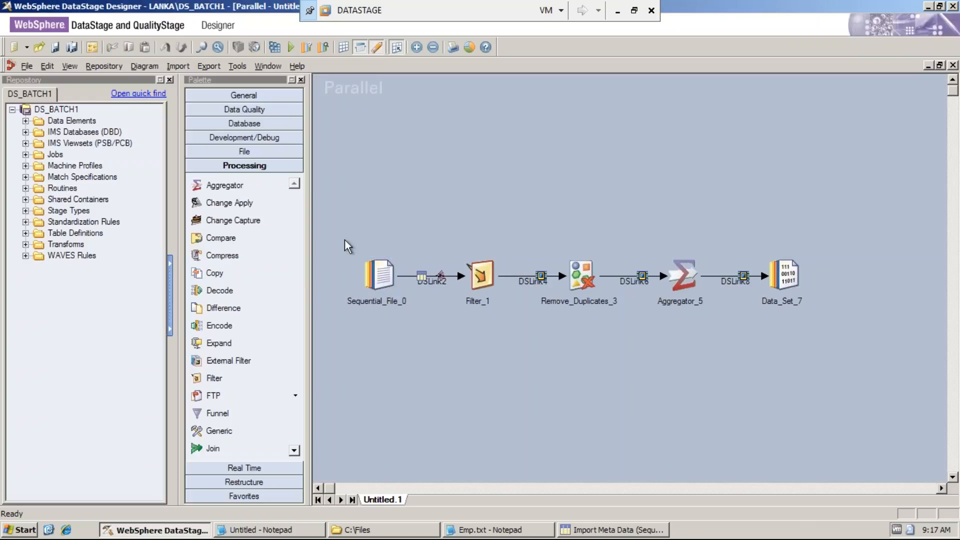
# Step: Open the Filter stage's properties and highlight the department number filter requirement in the Notepad notes
pyautogui.moveTo(340, 235); pyautogui.dragTo(427, 325)
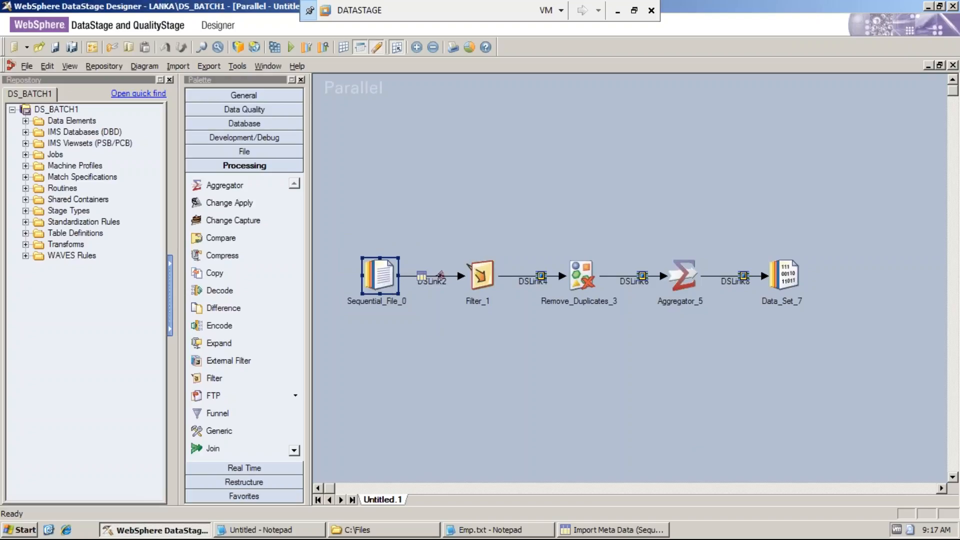
pyautogui.click(480, 279)
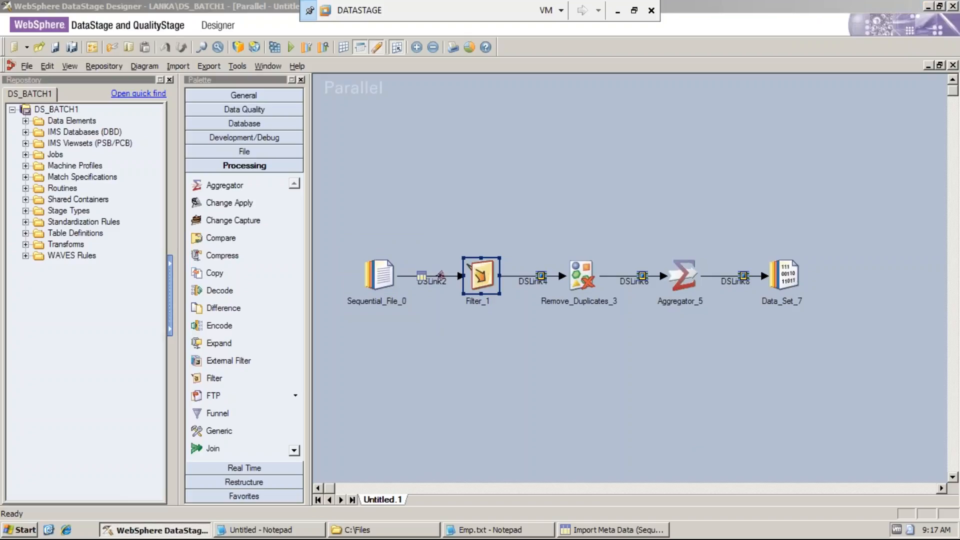
pyautogui.click(270, 530)
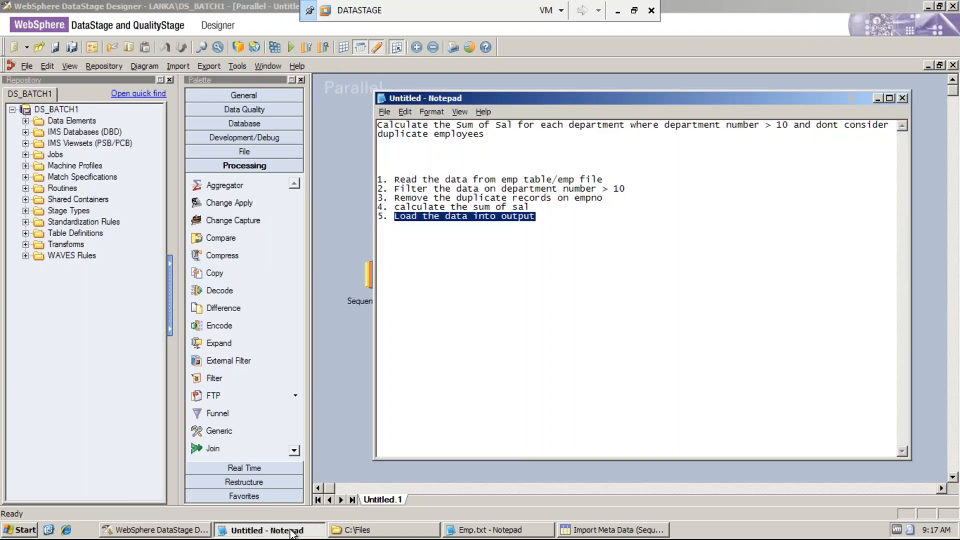
pyautogui.moveTo(395, 188); pyautogui.dragTo(626, 189)
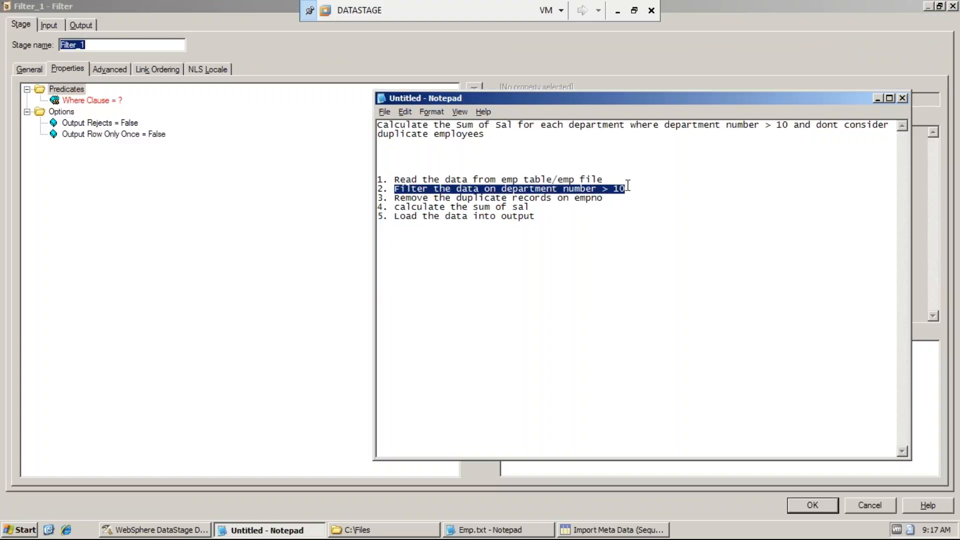
# Step: Set the Filter stage's Where Clause to DEPTNO > 10
pyautogui.click(101, 103)
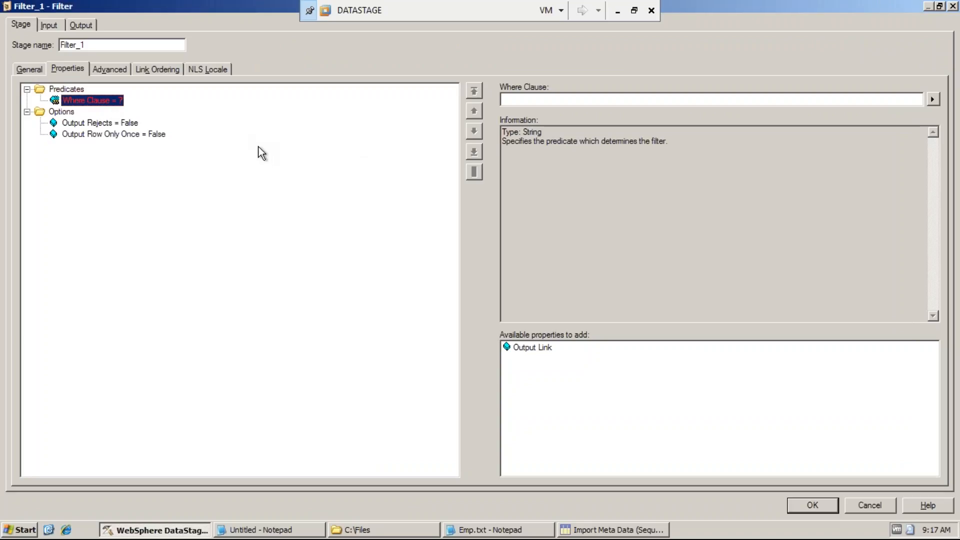
pyautogui.click(518, 100)
pyautogui.write('D')
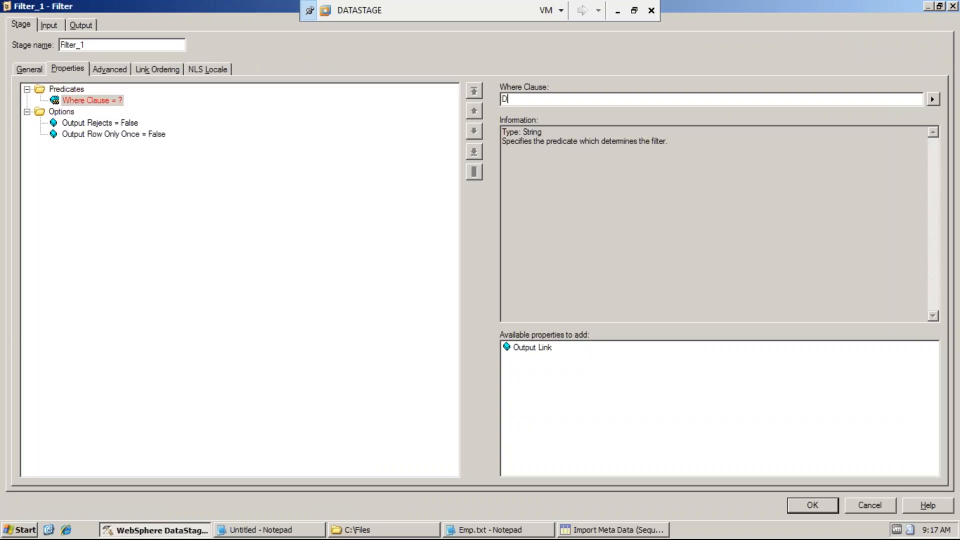
pyautogui.write('EPTNO > 10')
pyautogui.click(67, 89)
pyautogui.click(100, 101)
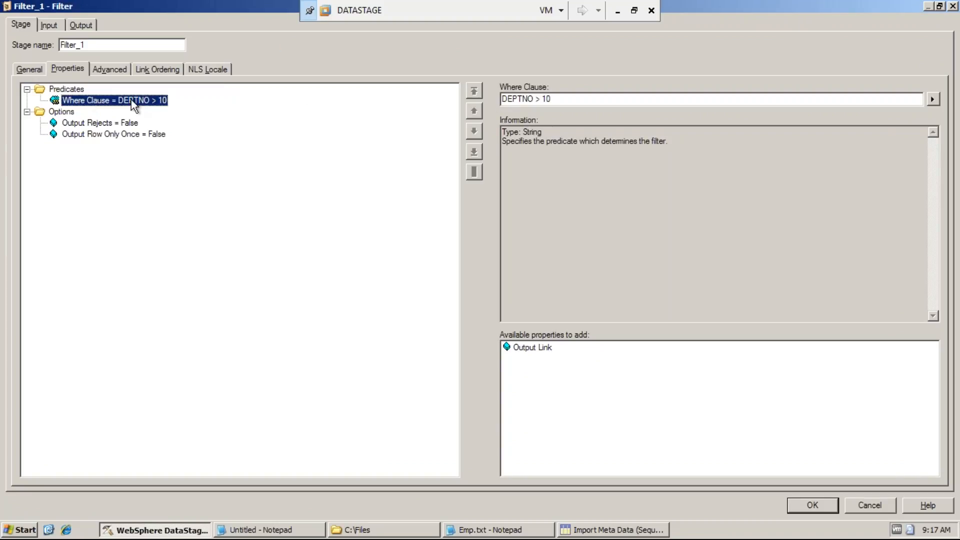
# Step: Check the Filter stage's Output Rejects option and Where Clause, then accept the stage settings
pyautogui.click(117, 125)
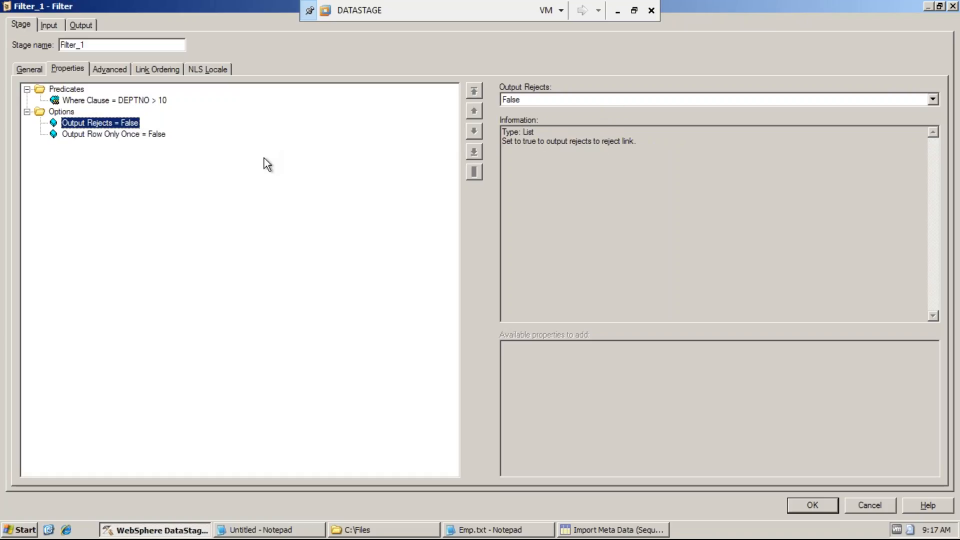
pyautogui.click(140, 99)
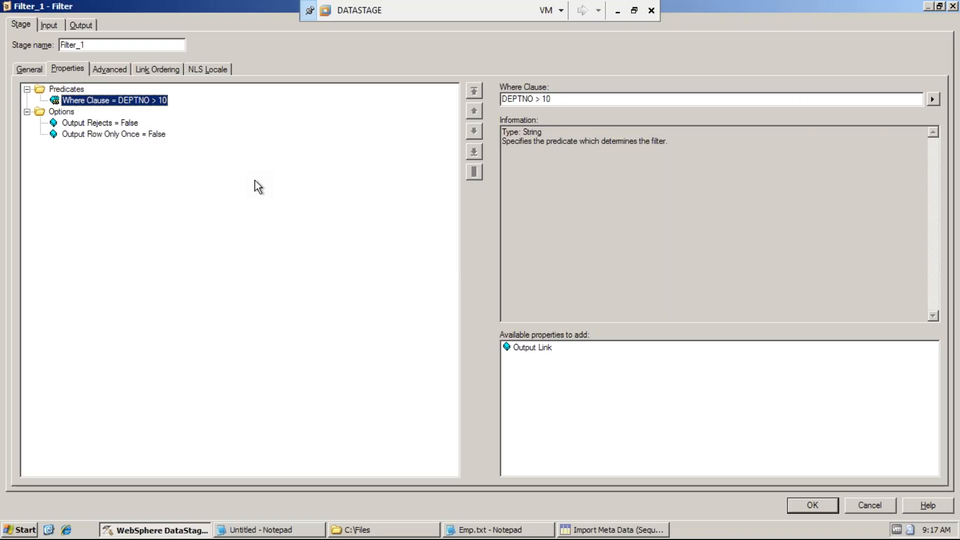
pyautogui.click(790, 509)
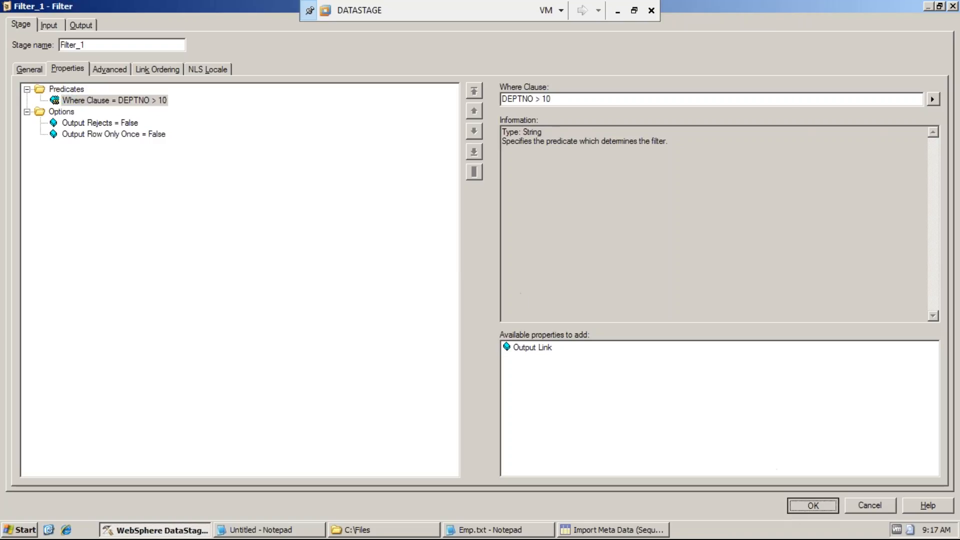
# Step: Draw a new output link downward from the Filter stage and convert it to a reject link
pyautogui.click(472, 377)
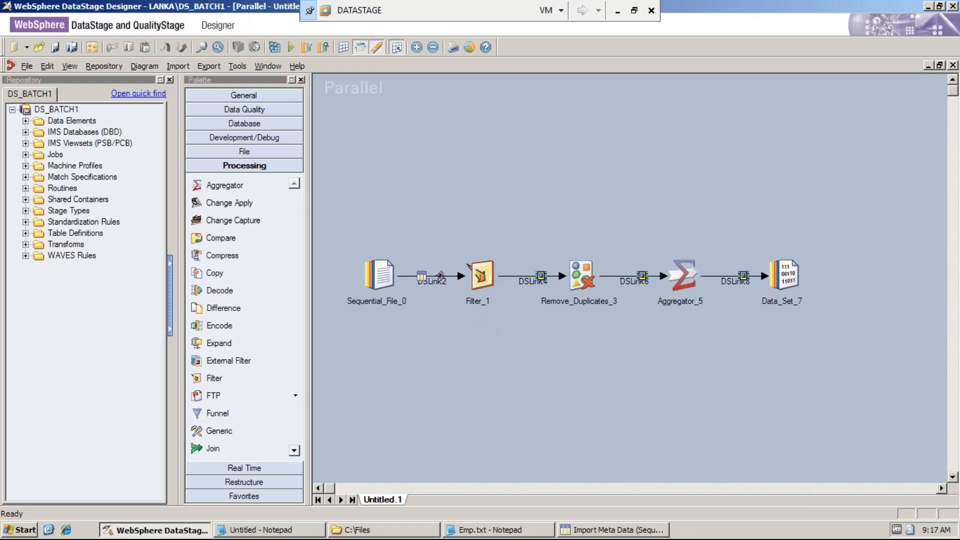
pyautogui.moveTo(481, 276); pyautogui.dragTo(484, 407)
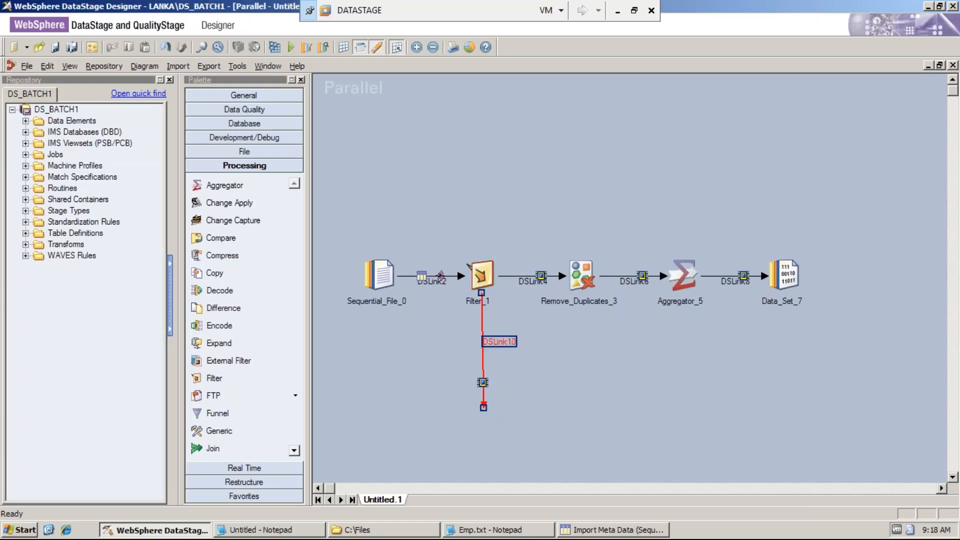
pyautogui.rightClick(502, 341)
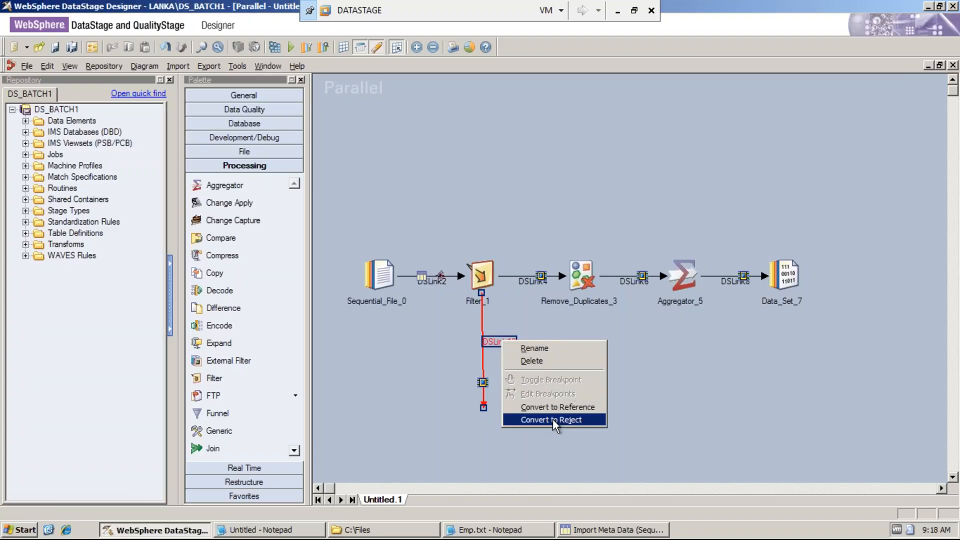
pyautogui.click(586, 419)
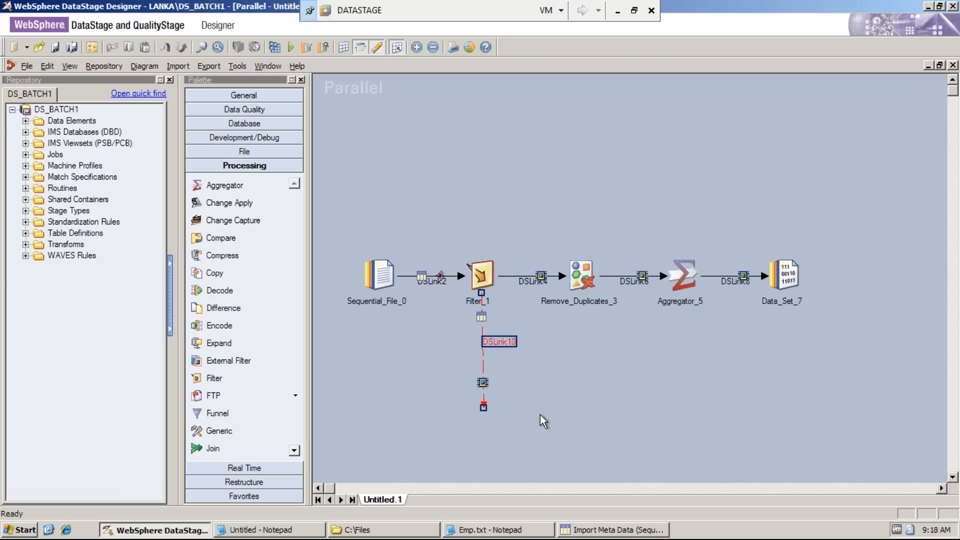
pyautogui.click(506, 377)
# Step: Set the Filter stage's Output Rejects option to True and review the Output Row Only Once option
pyautogui.doubleClick(481, 276)
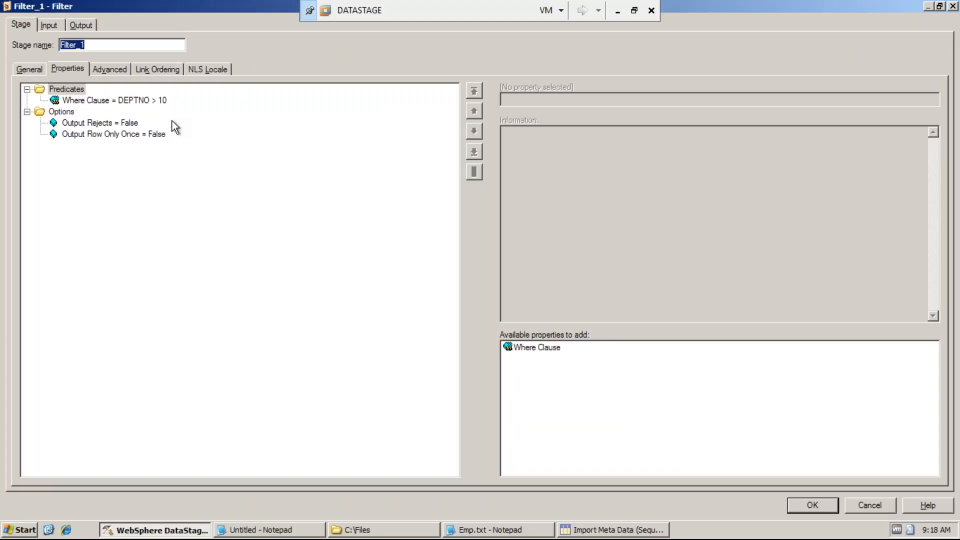
pyautogui.click(124, 124)
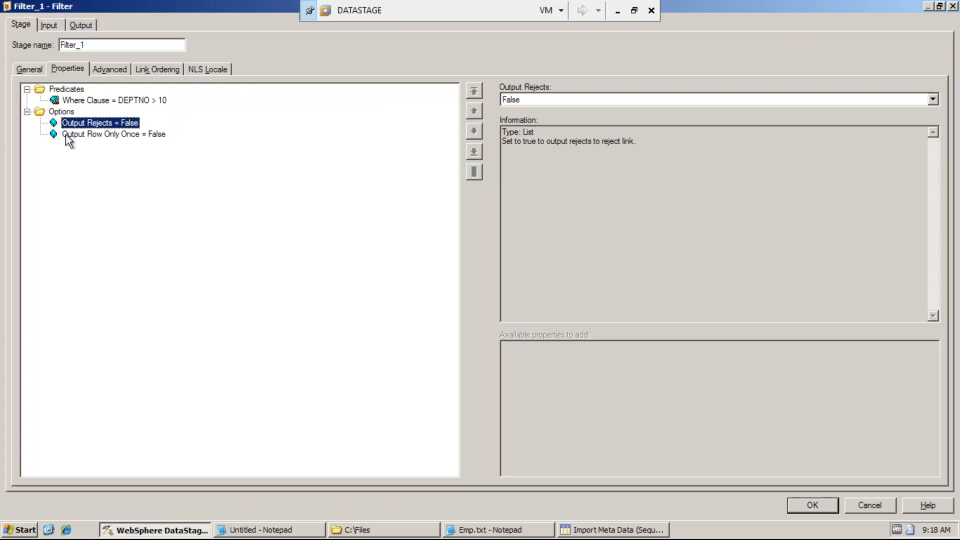
pyautogui.click(521, 100)
pyautogui.click(517, 122)
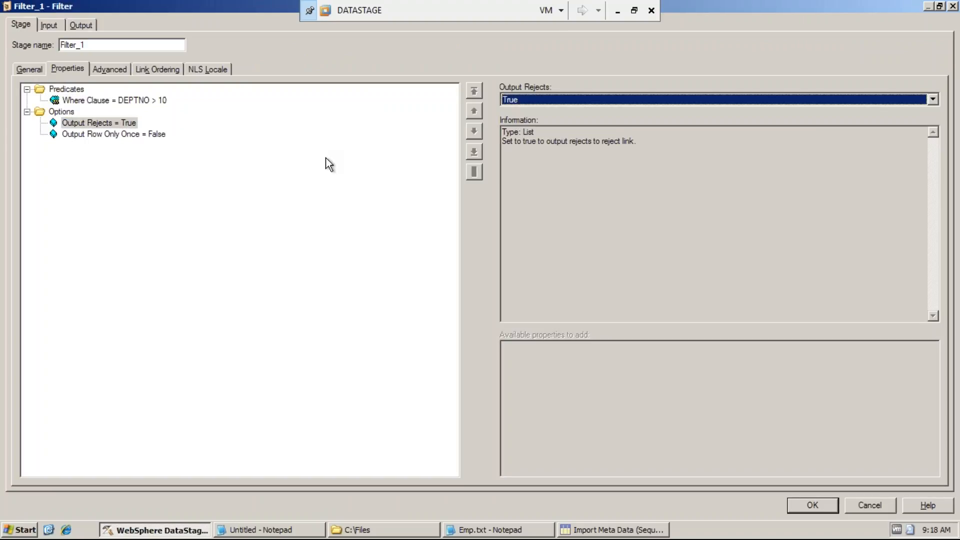
pyautogui.click(115, 124)
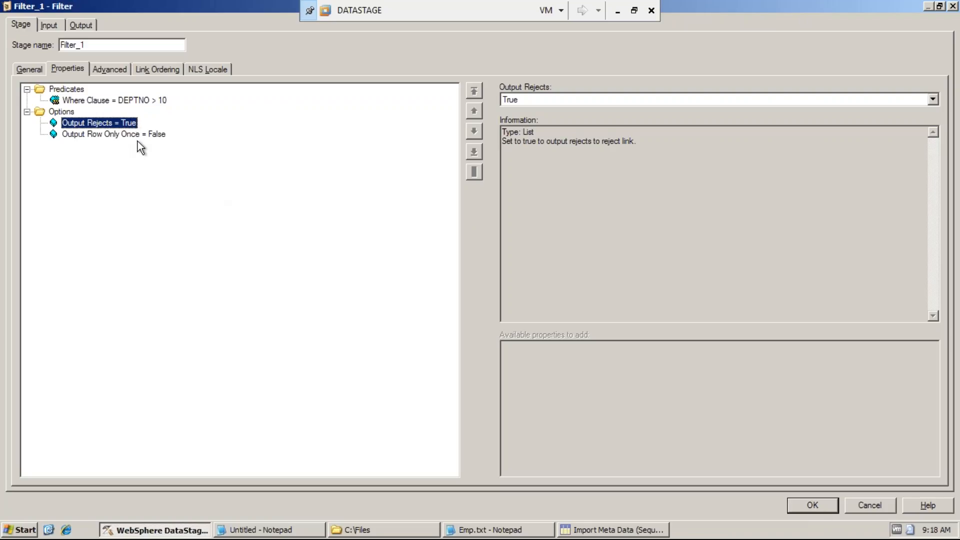
pyautogui.click(125, 135)
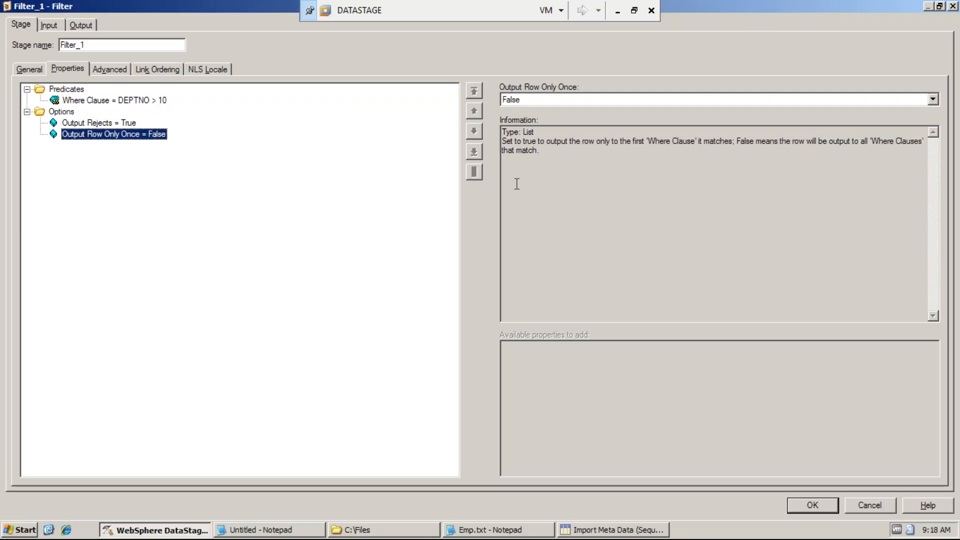
pyautogui.click(155, 101)
pyautogui.click(146, 135)
# Step: Map the EMPNO, DEPTNO and SAL columns to the Filter stage's DSLink4 output and accept the stage settings
pyautogui.click(81, 25)
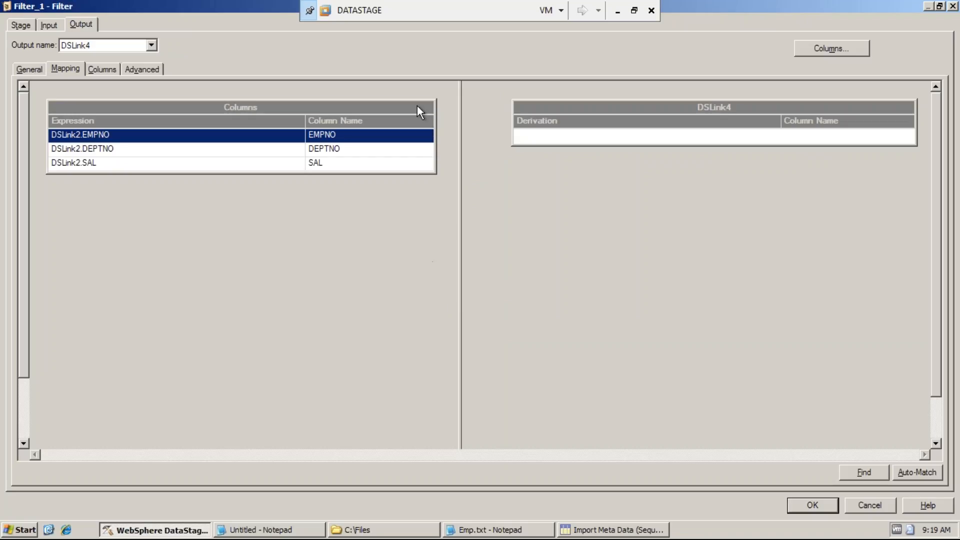
pyautogui.moveTo(417, 106); pyautogui.dragTo(570, 129)
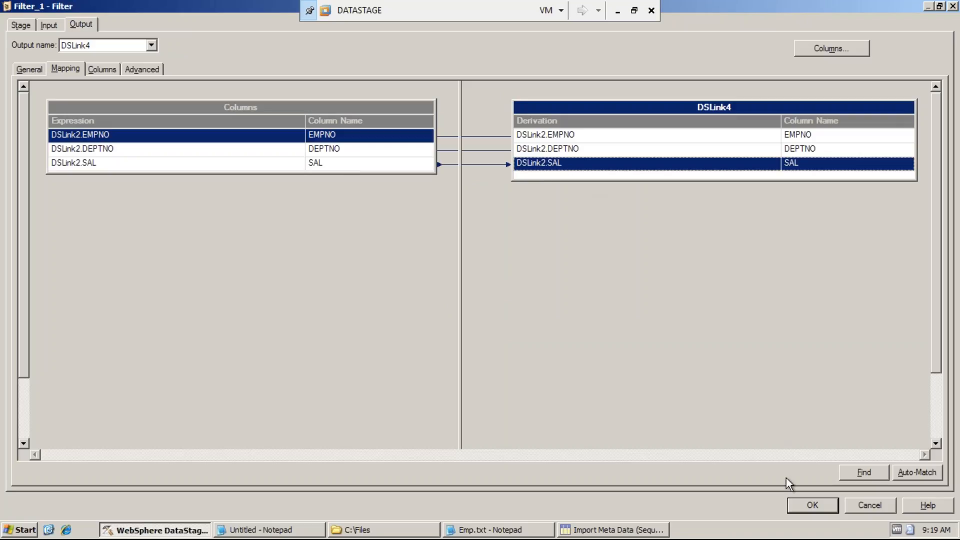
pyautogui.click(799, 502)
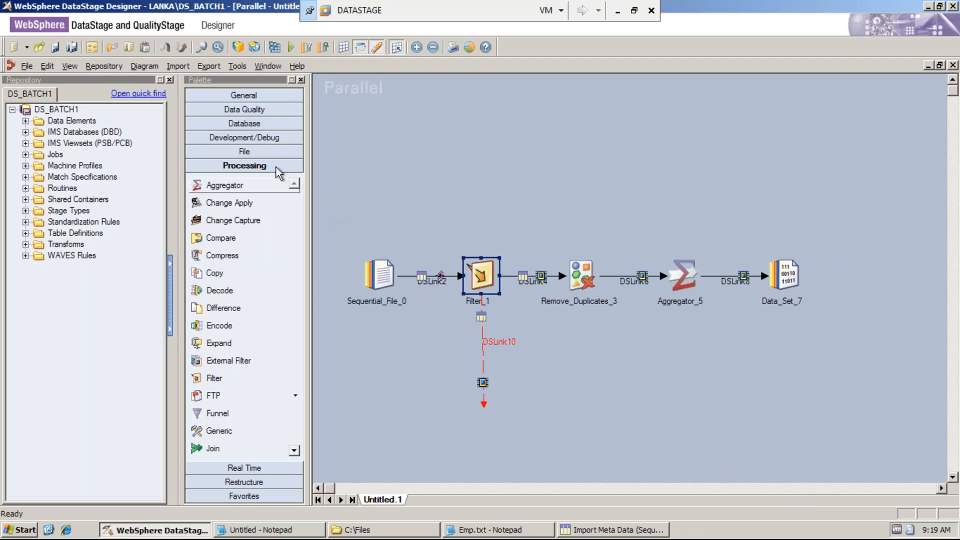
# Step: Add a File Set stage at the end of the Filter stage's reject link
pyautogui.click(273, 152)
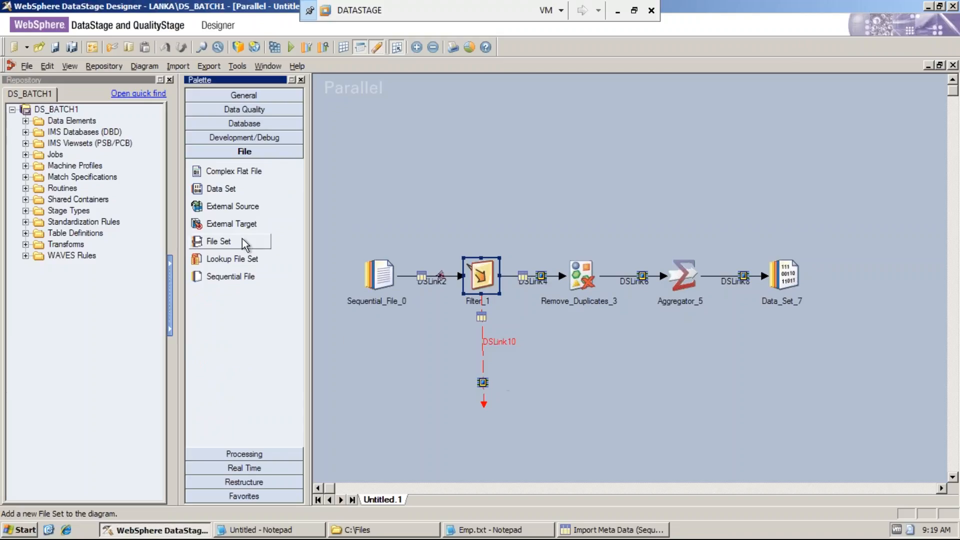
pyautogui.moveTo(242, 240); pyautogui.dragTo(479, 399)
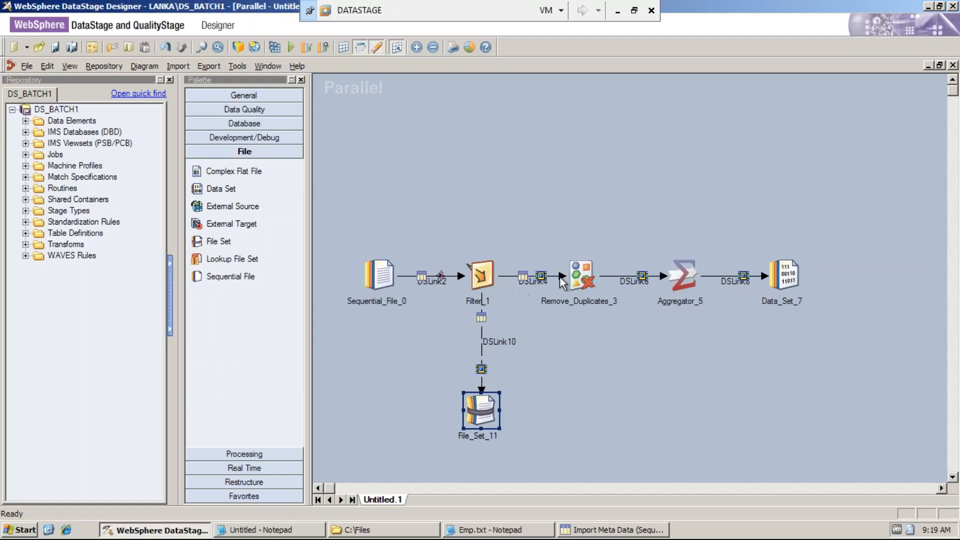
# Step: Highlight the duplicate removal requirement in the Notepad notes and set the Remove Duplicates stage's Key to EMPNO
pyautogui.click(580, 281)
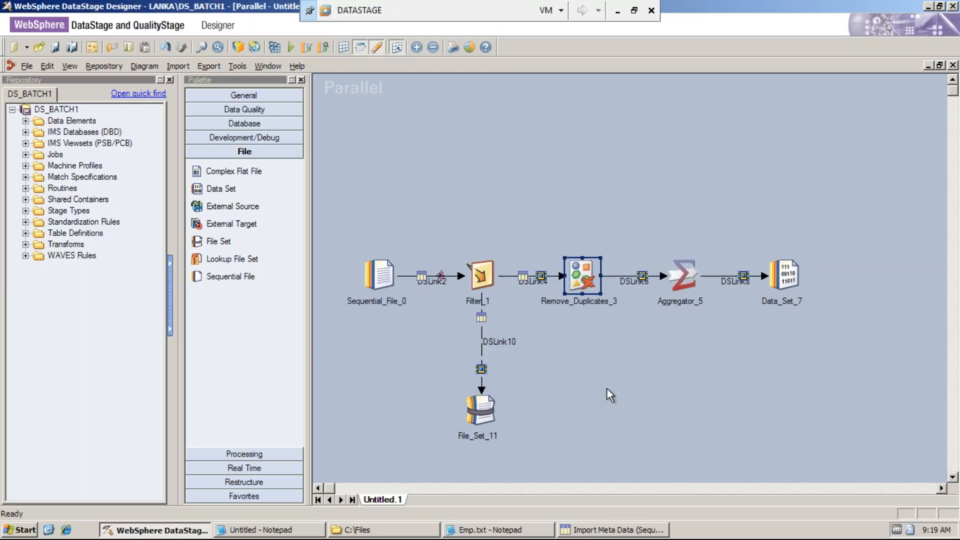
pyautogui.doubleClick(582, 281)
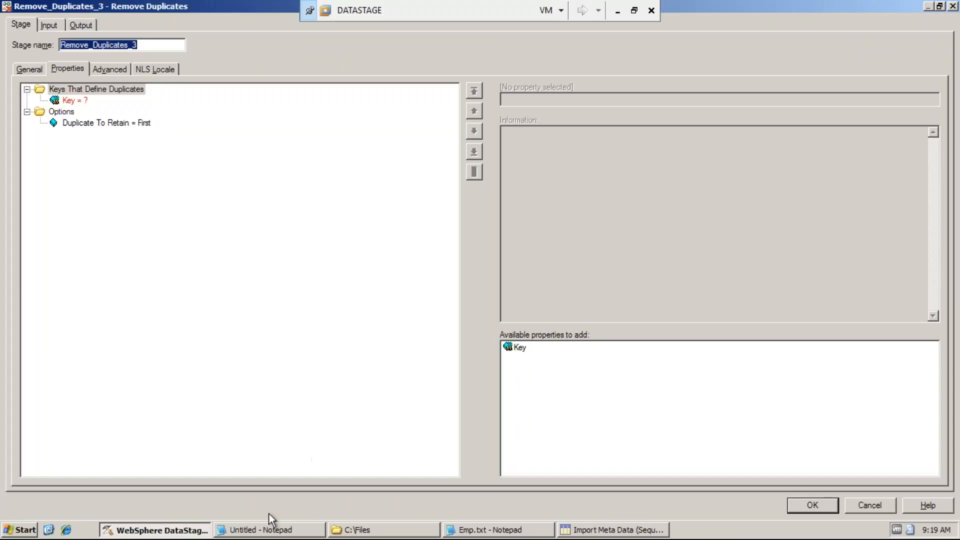
pyautogui.click(268, 530)
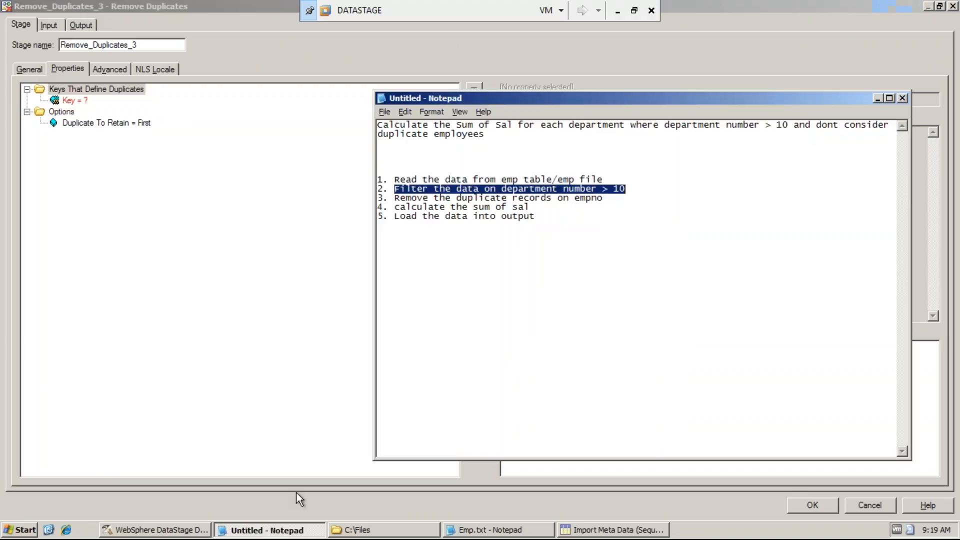
pyautogui.moveTo(395, 198); pyautogui.dragTo(602, 198)
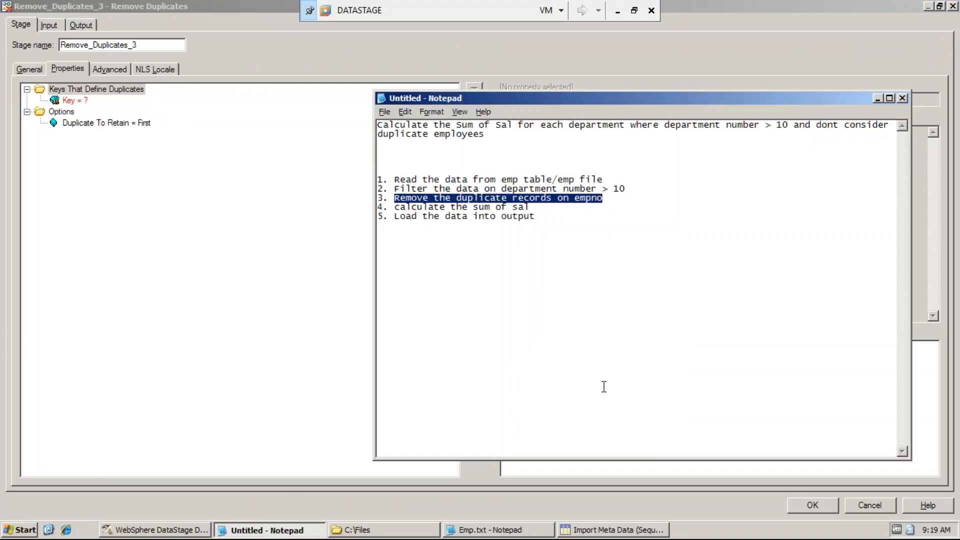
pyautogui.click(131, 117)
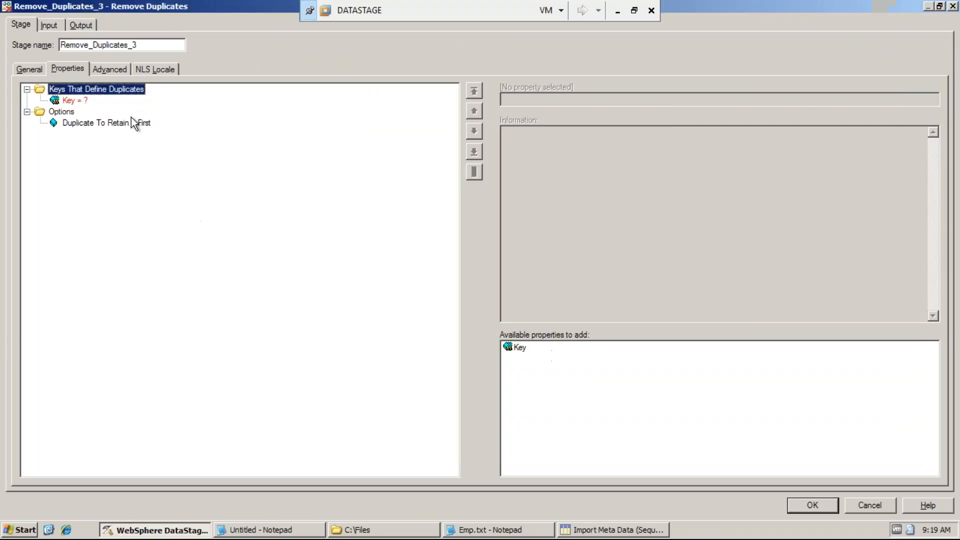
pyautogui.click(75, 101)
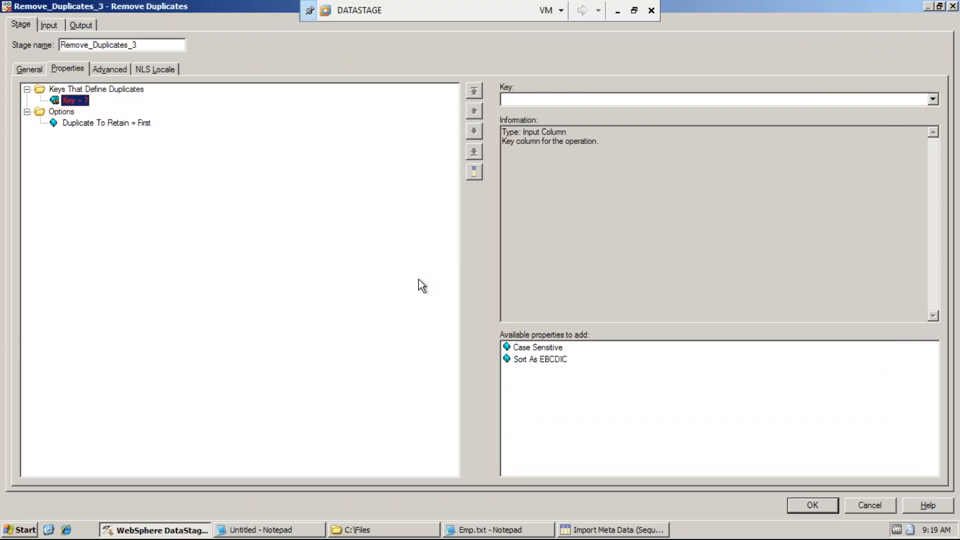
pyautogui.click(933, 99)
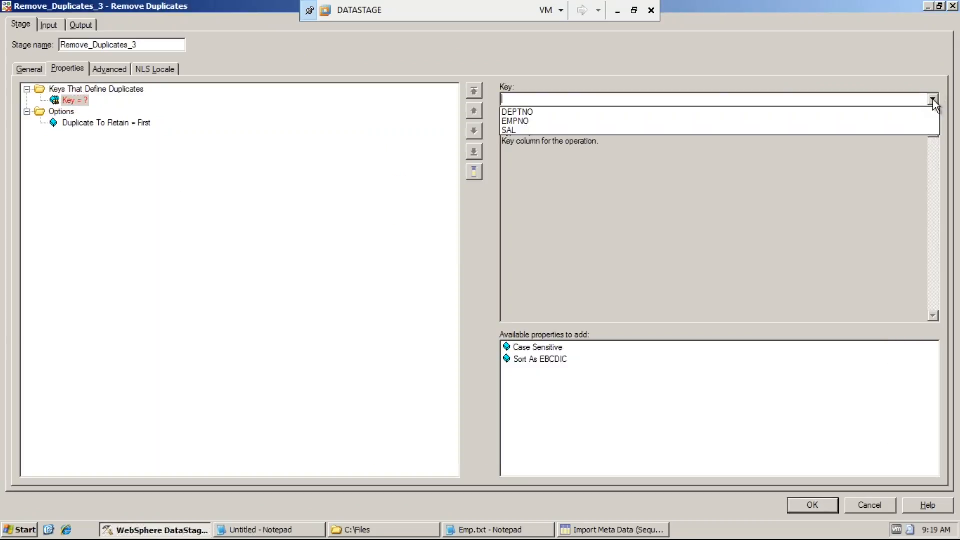
pyautogui.click(532, 121)
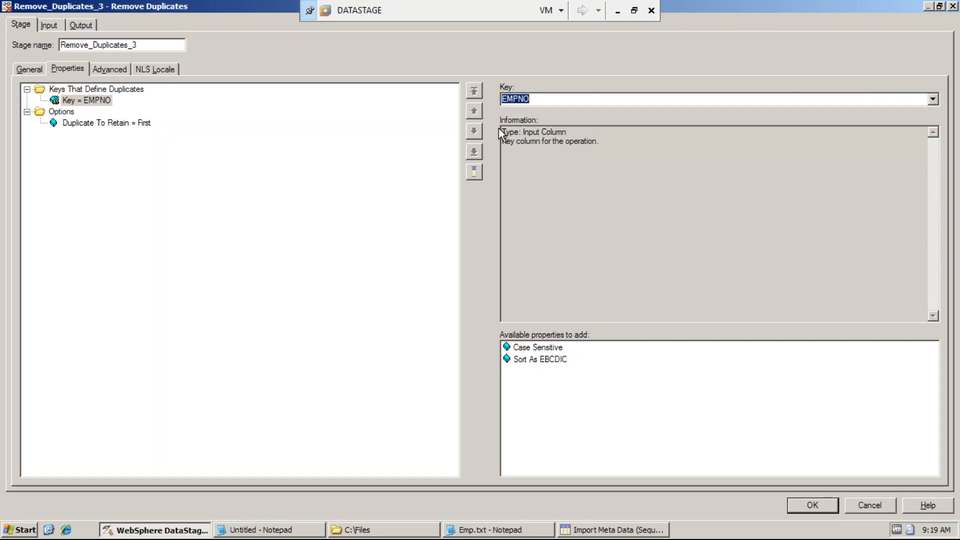
# Step: Highlight the repeated EMPNO values in Emp.txt and set the Remove Duplicates stage's Duplicate To Retain option to First
pyautogui.click(90, 123)
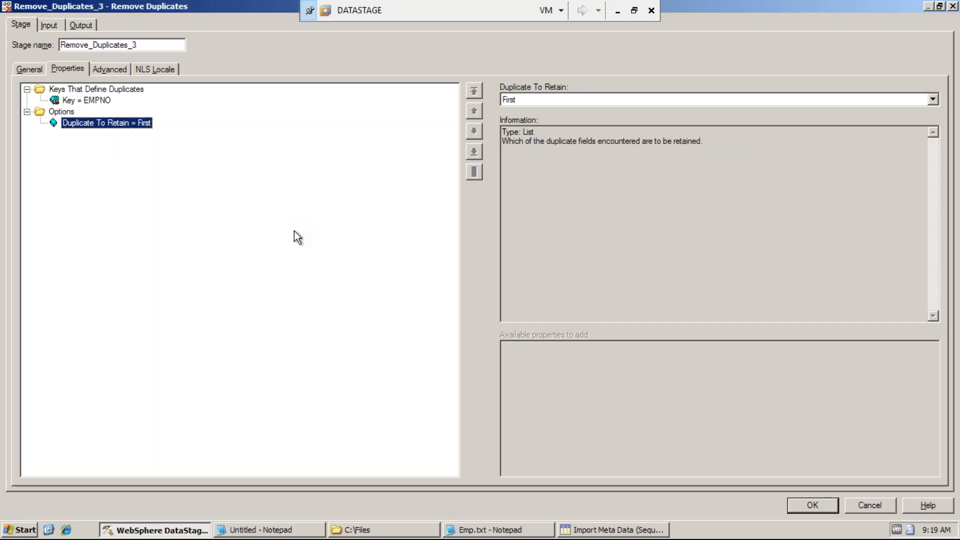
pyautogui.click(288, 531)
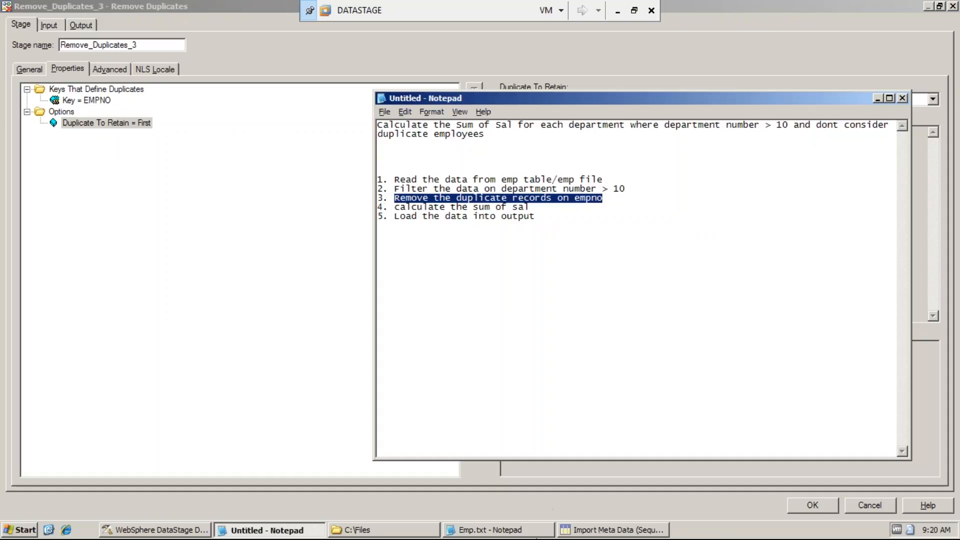
pyautogui.click(523, 533)
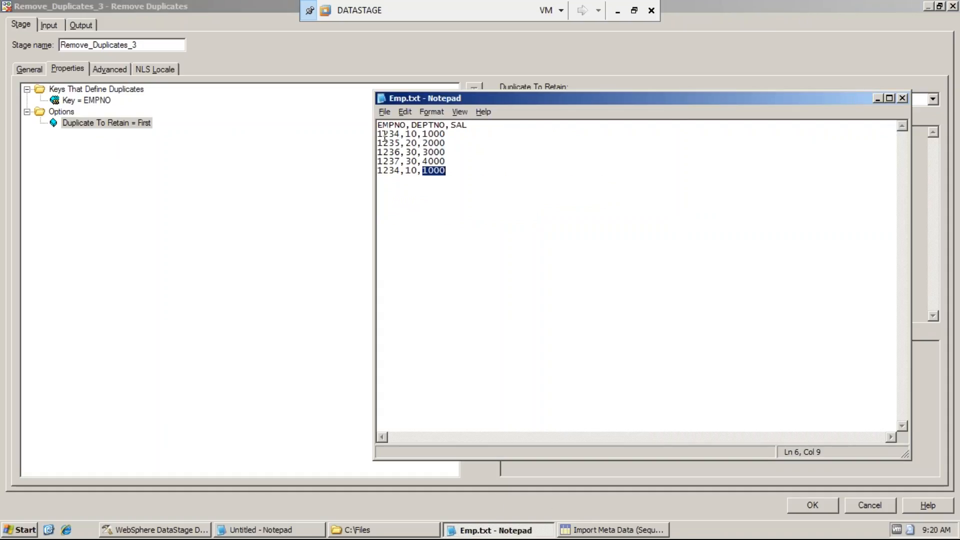
pyautogui.moveTo(379, 134); pyautogui.dragTo(402, 134)
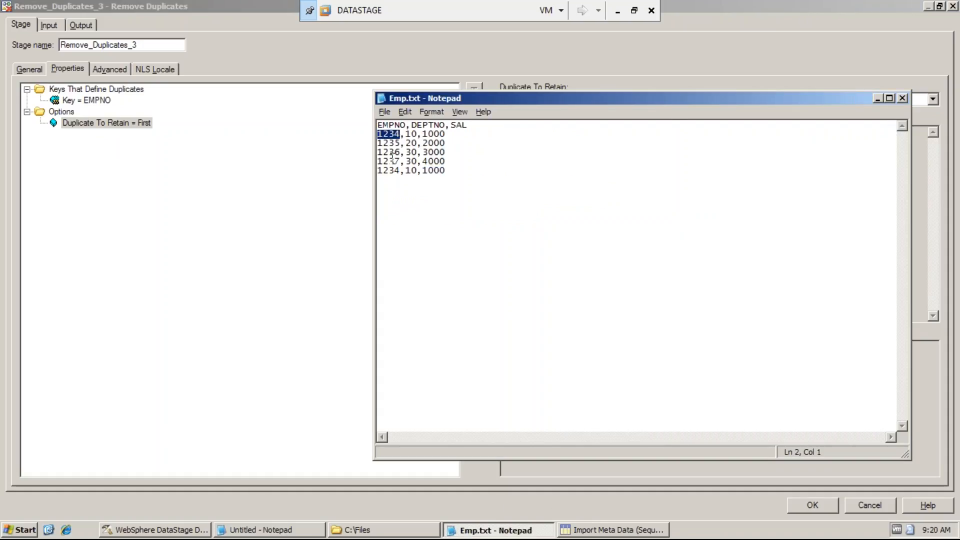
pyautogui.moveTo(377, 172); pyautogui.dragTo(400, 171)
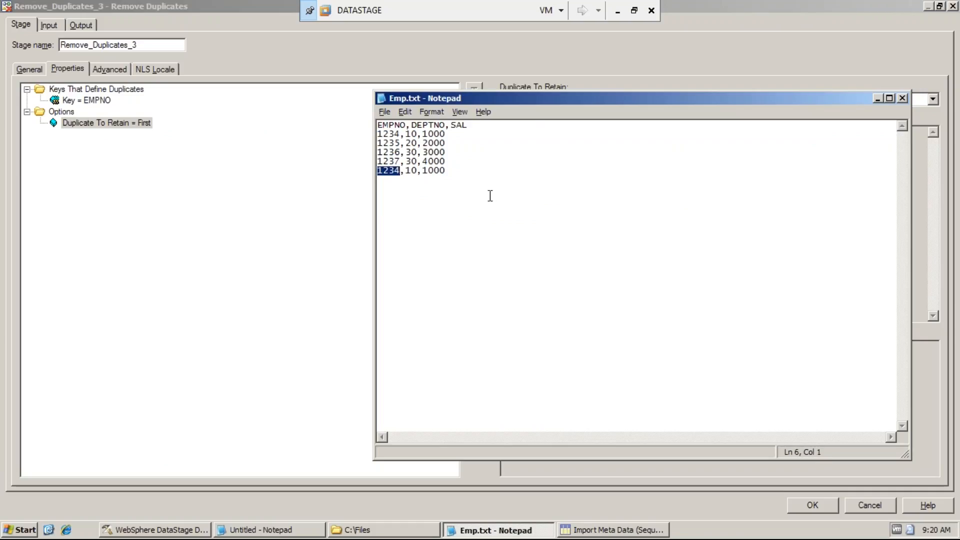
pyautogui.click(86, 122)
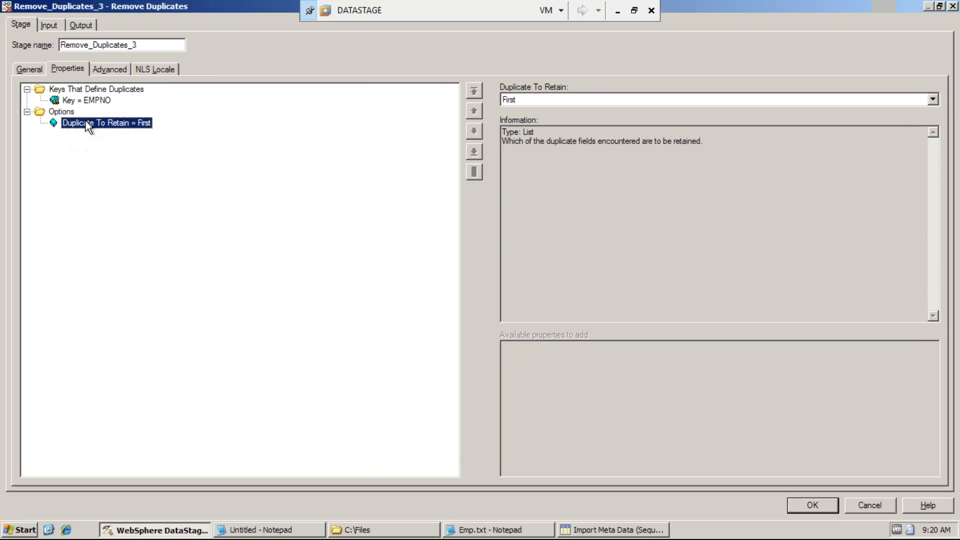
pyautogui.click(528, 99)
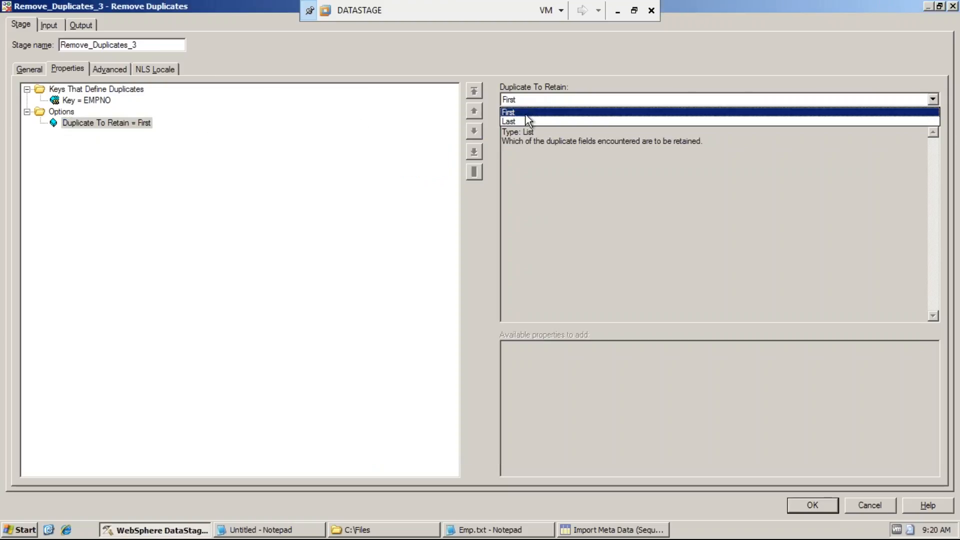
pyautogui.click(526, 114)
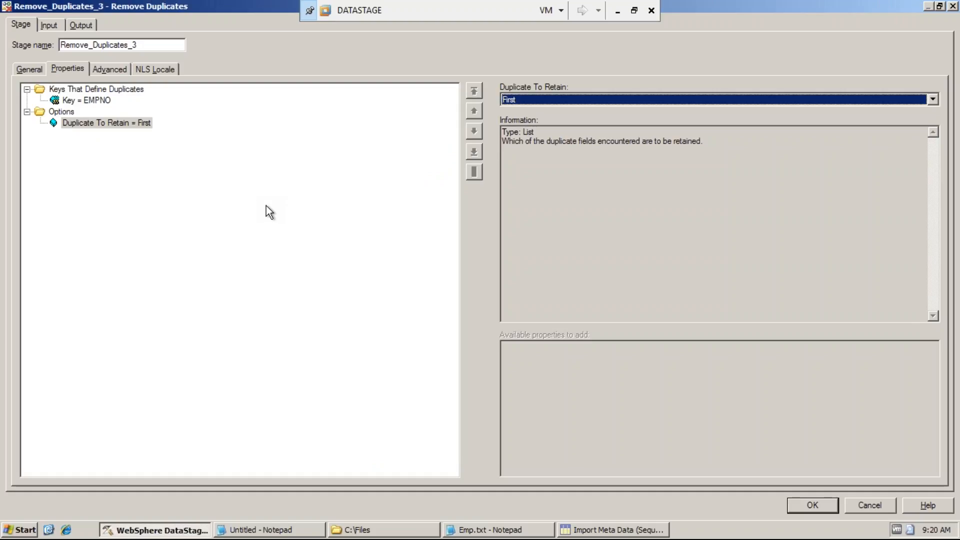
# Step: Map the EMPNO, DEPTNO and SAL columns to the Remove Duplicates stage's DSLink6 output
pyautogui.click(81, 25)
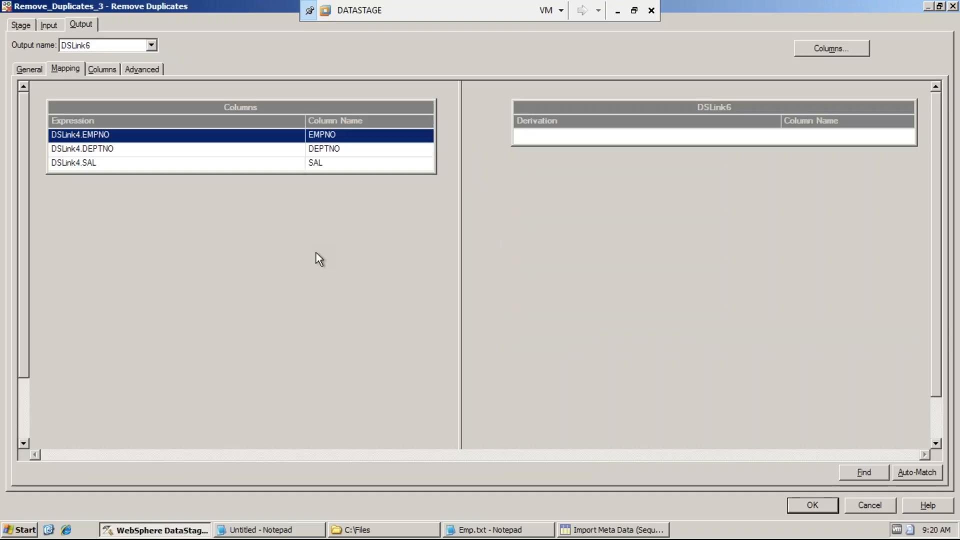
pyautogui.moveTo(398, 107); pyautogui.dragTo(565, 136)
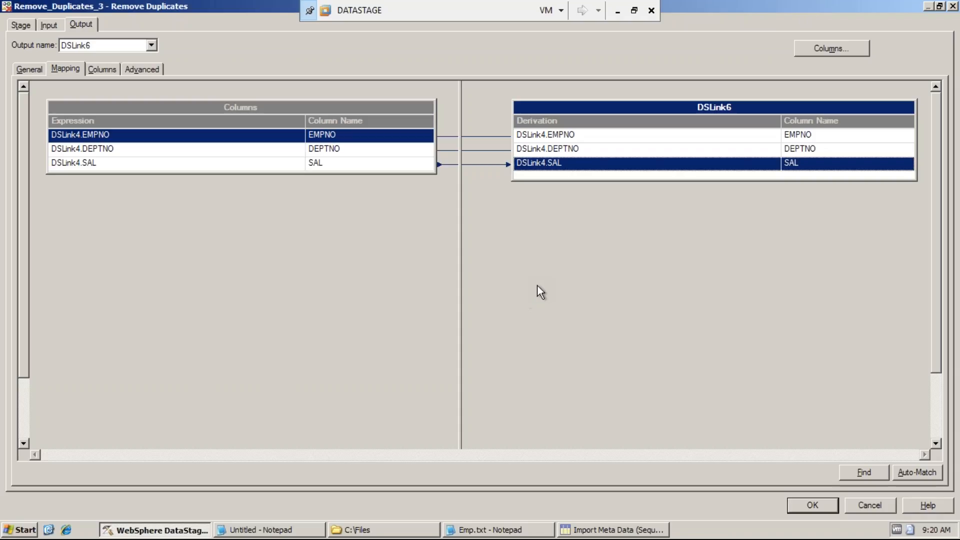
# Step: Accept the Remove Duplicates settings, then with the Aggregator stage open, highlight the "calculate the sum of sal" requirement in the Notepad notes
pyautogui.click(811, 505)
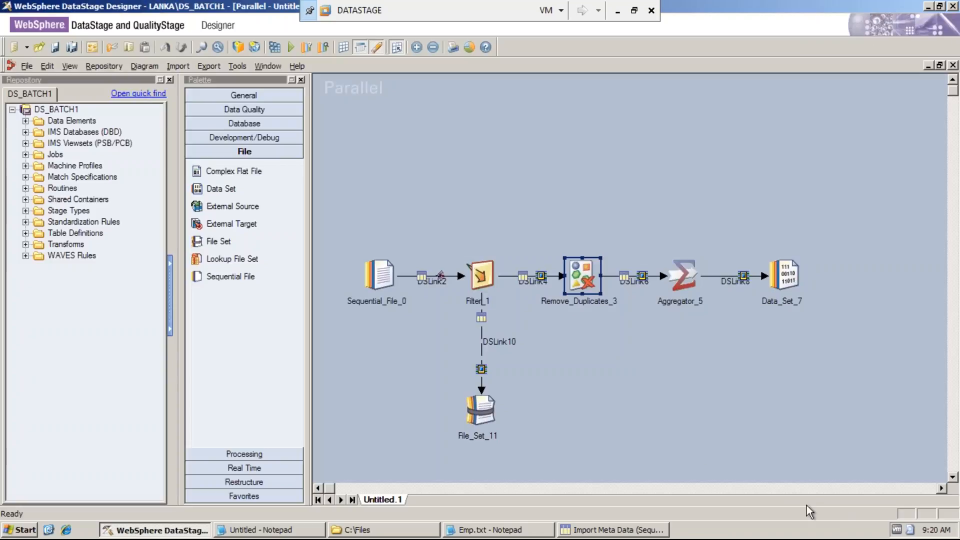
pyautogui.doubleClick(686, 273)
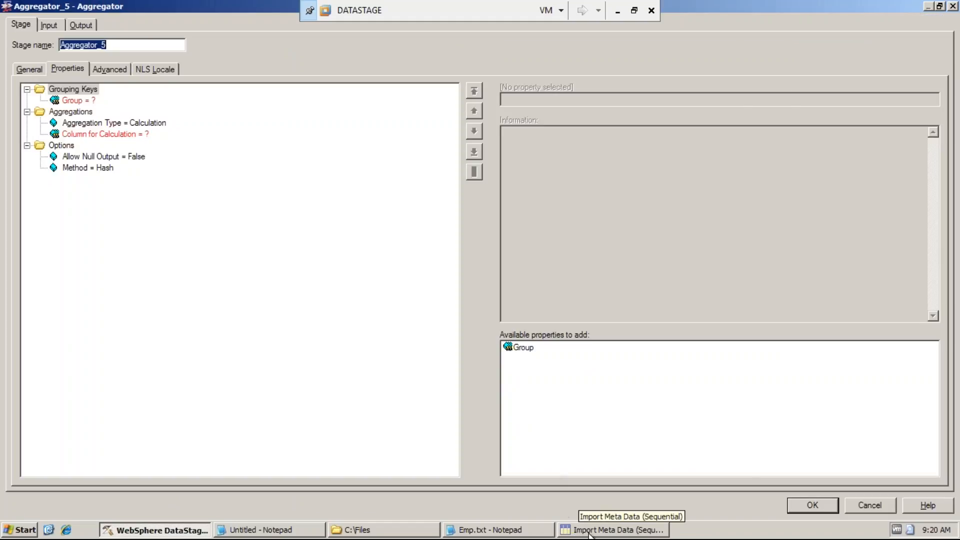
pyautogui.click(300, 530)
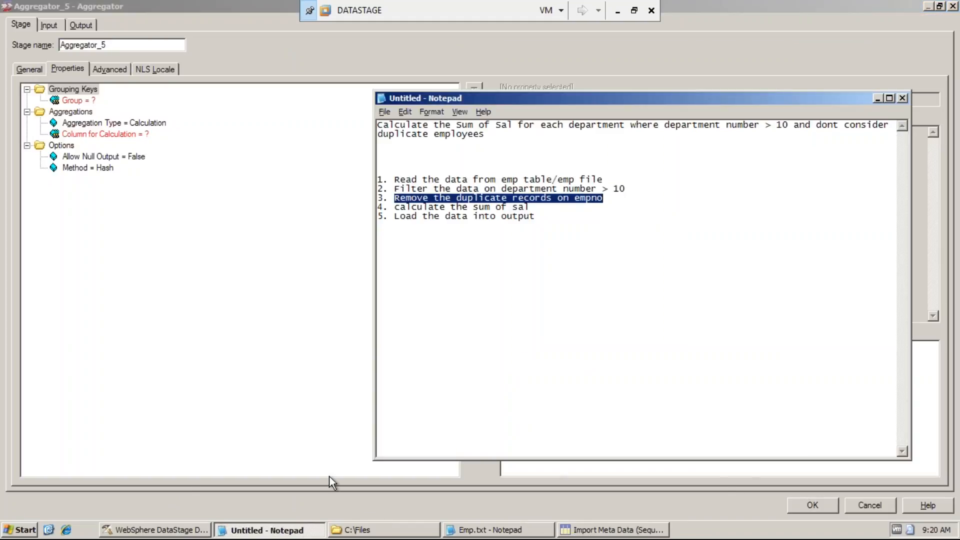
pyautogui.moveTo(395, 207); pyautogui.dragTo(531, 206)
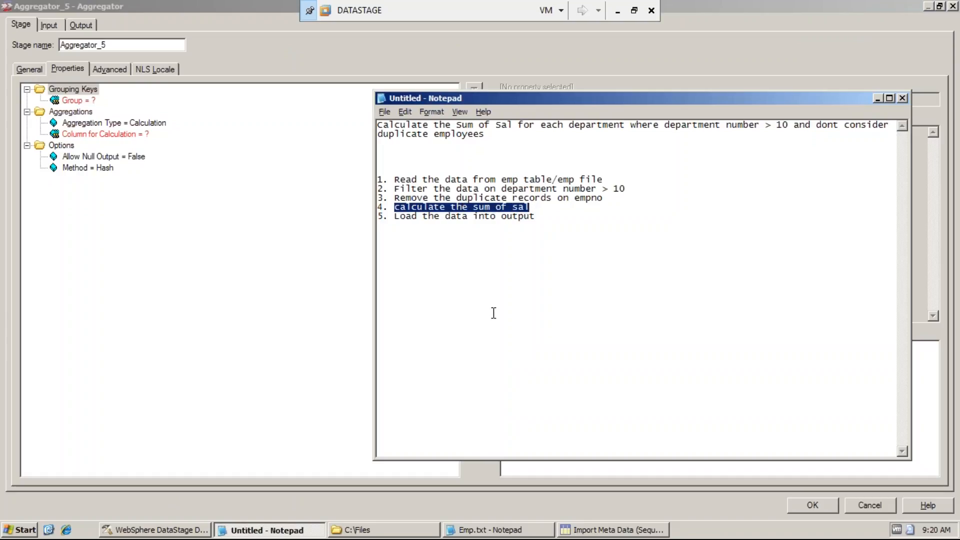
pyautogui.click(533, 208)
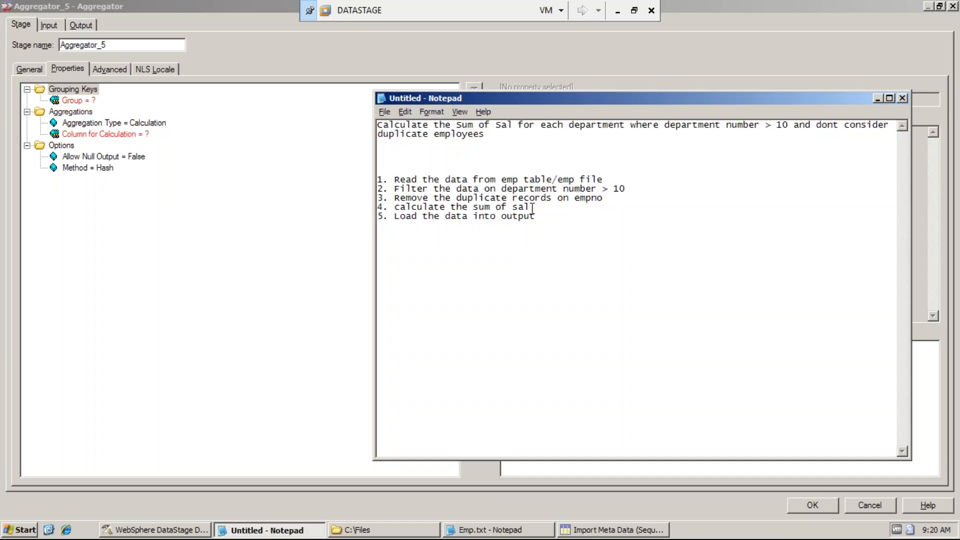
# Step: Set the Aggregator stage's grouping key to DEPTNO and its Aggregation Type to Calculation
pyautogui.click(88, 101)
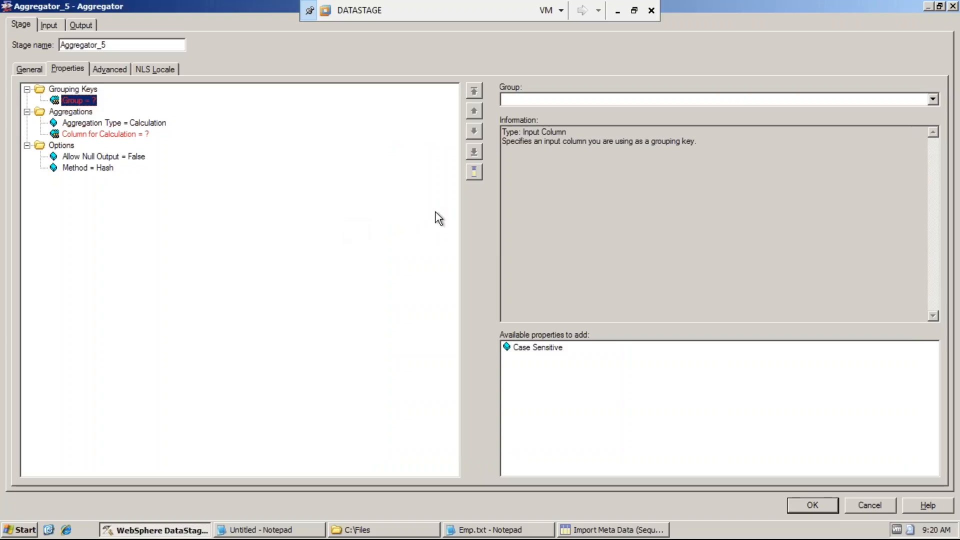
pyautogui.click(933, 99)
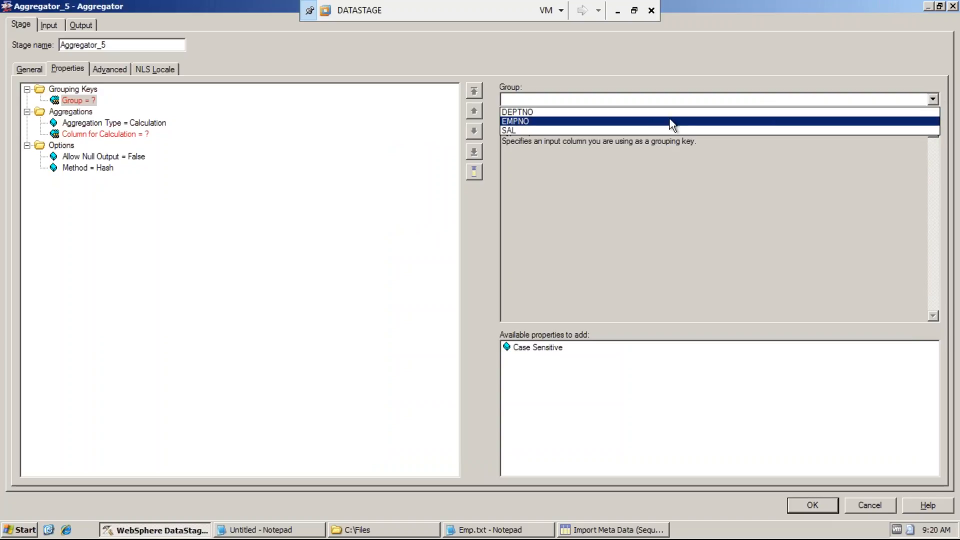
pyautogui.click(641, 111)
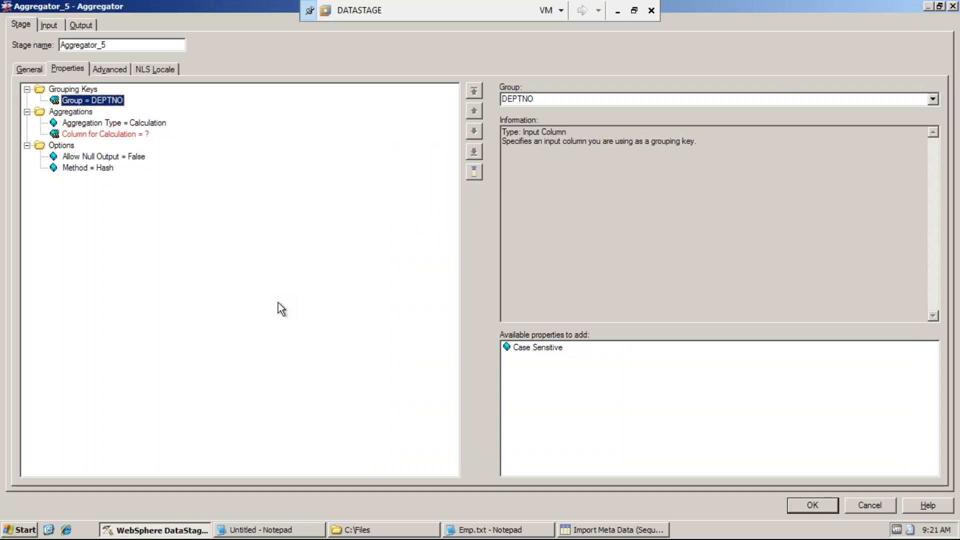
pyautogui.click(131, 122)
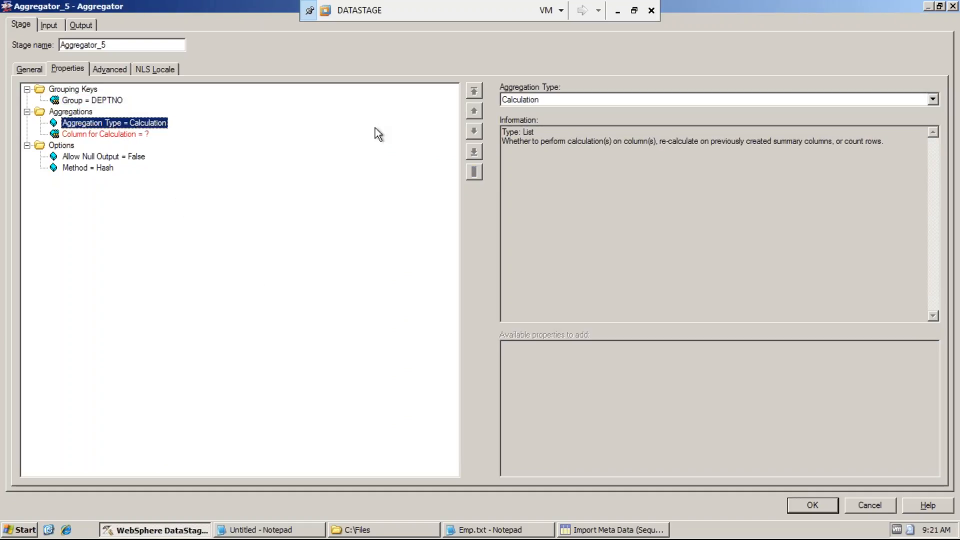
pyautogui.click(544, 100)
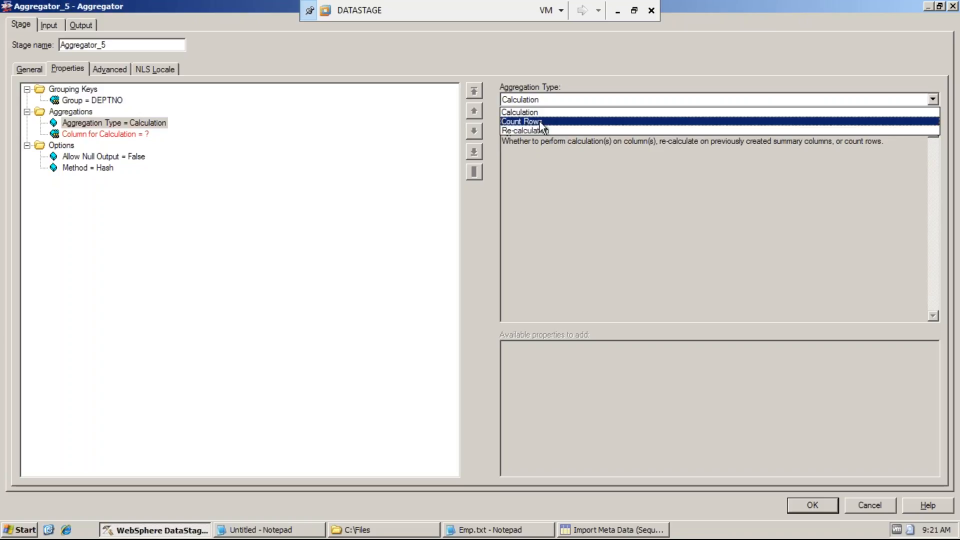
pyautogui.click(528, 113)
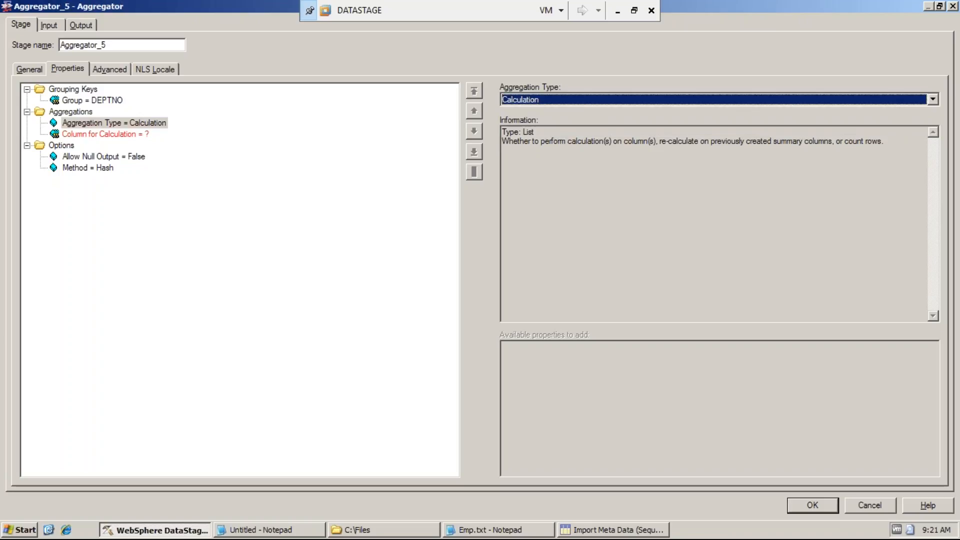
# Step: Set the Aggregator stage's Column for Calculation to SAL
pyautogui.click(124, 133)
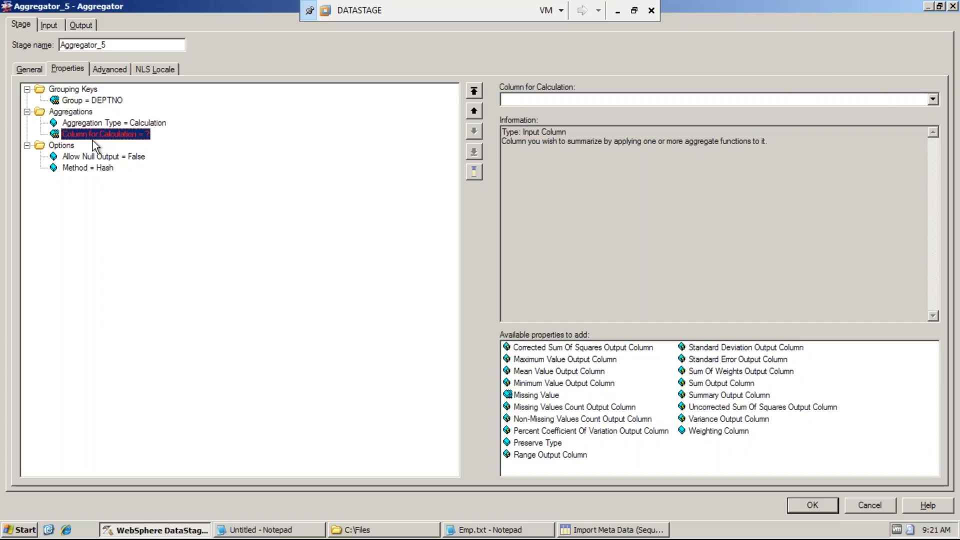
pyautogui.click(933, 99)
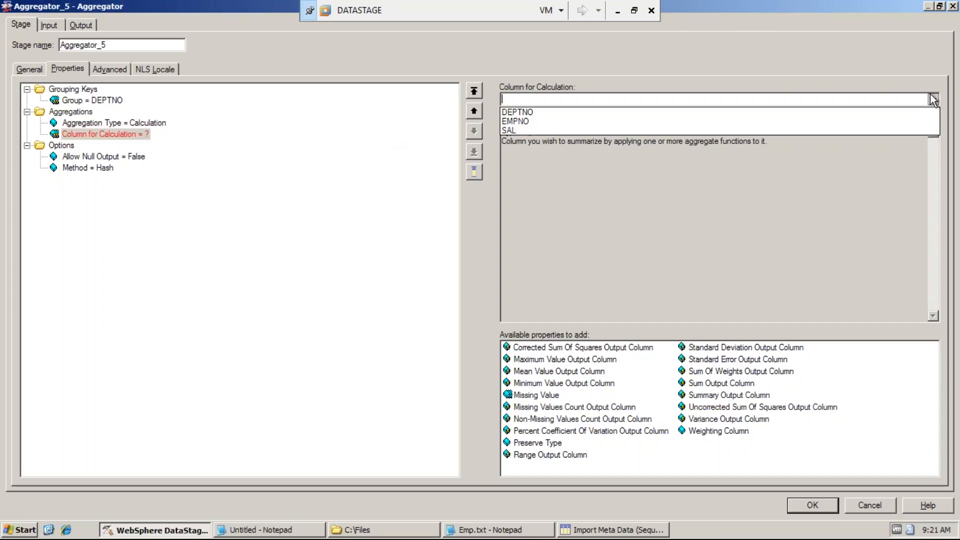
pyautogui.click(510, 131)
pyautogui.click(336, 202)
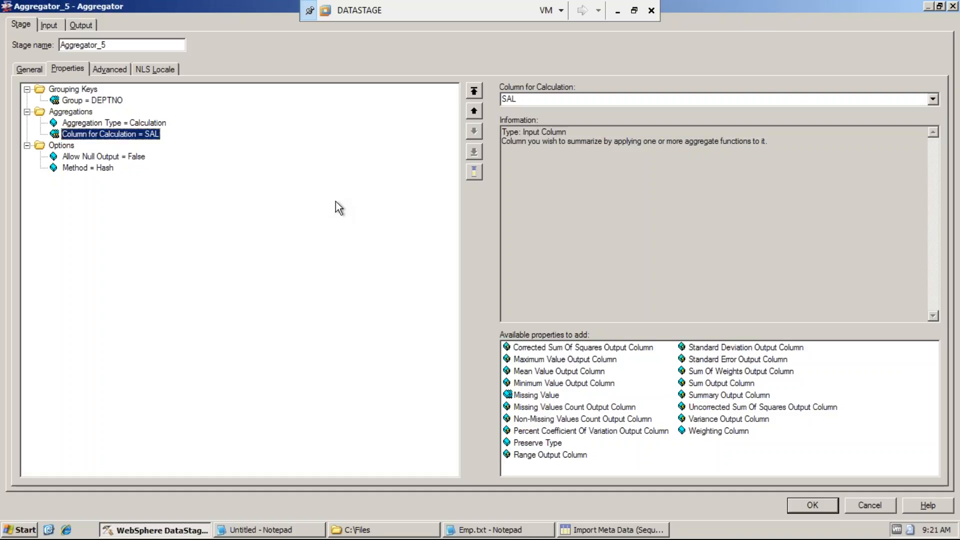
pyautogui.click(533, 103)
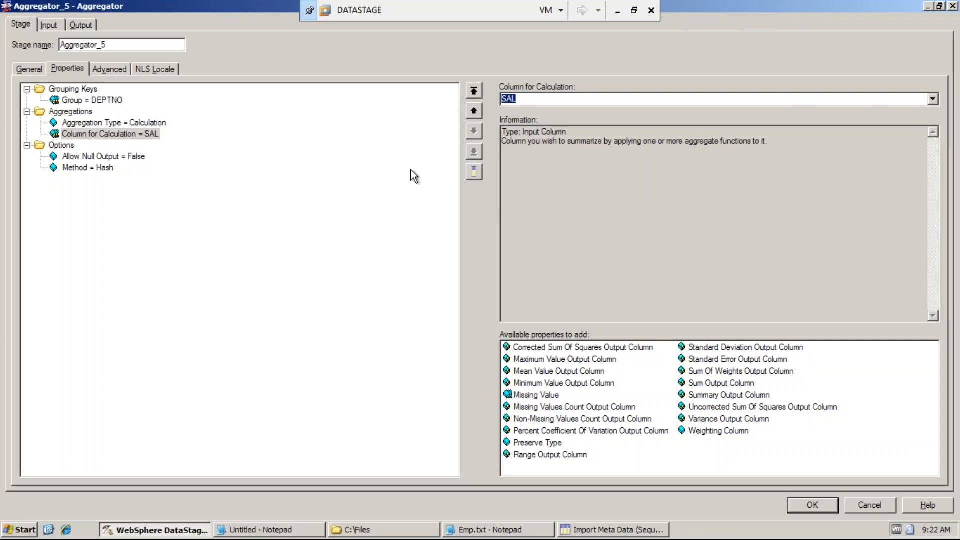
# Step: Add a Sum Output Column property under the SAL calculation and name it TOTAL_SAL
pyautogui.click(94, 135)
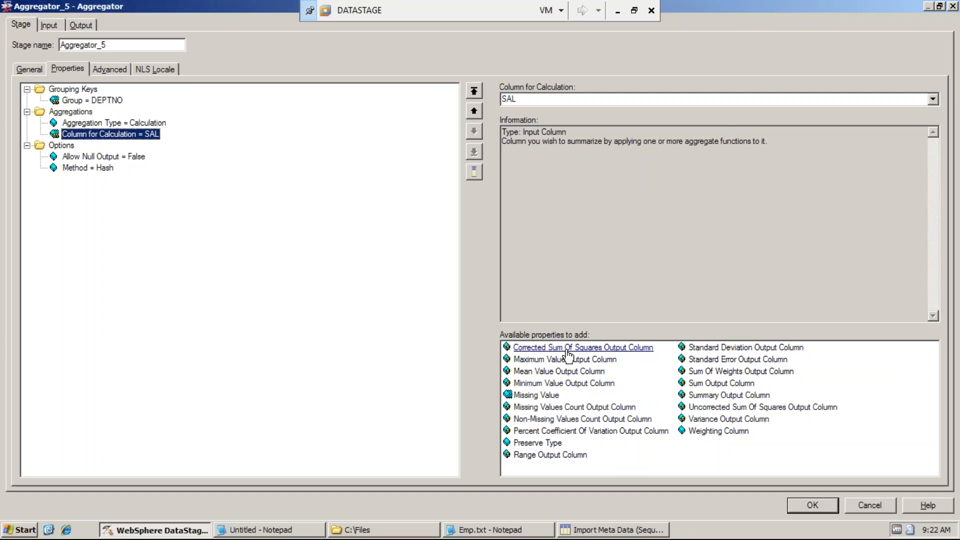
pyautogui.moveTo(560, 444)
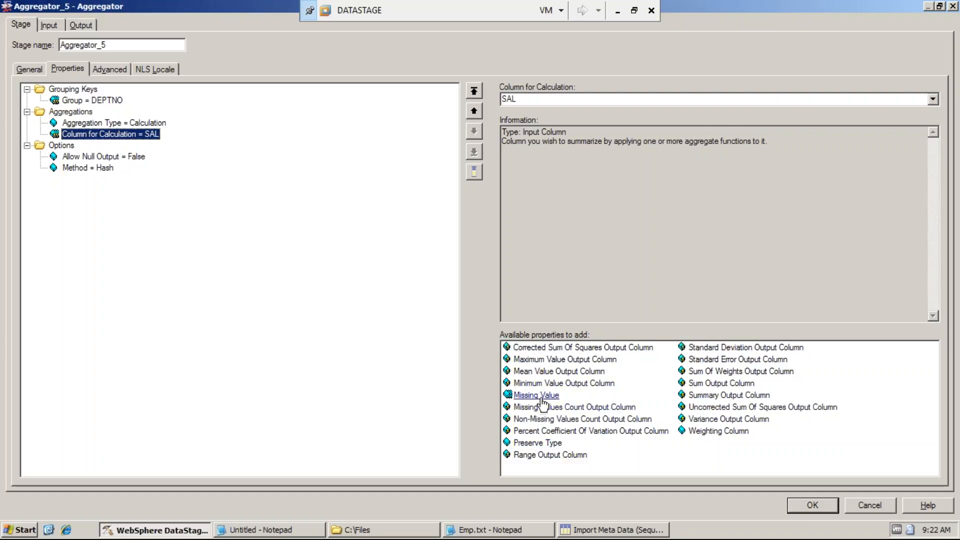
pyautogui.moveTo(542, 399)
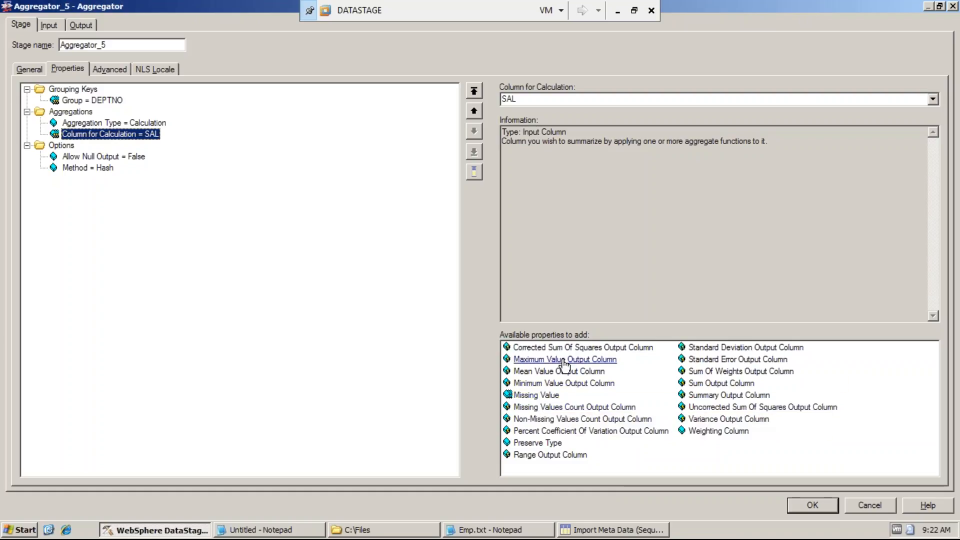
pyautogui.moveTo(565, 375)
pyautogui.click(720, 385)
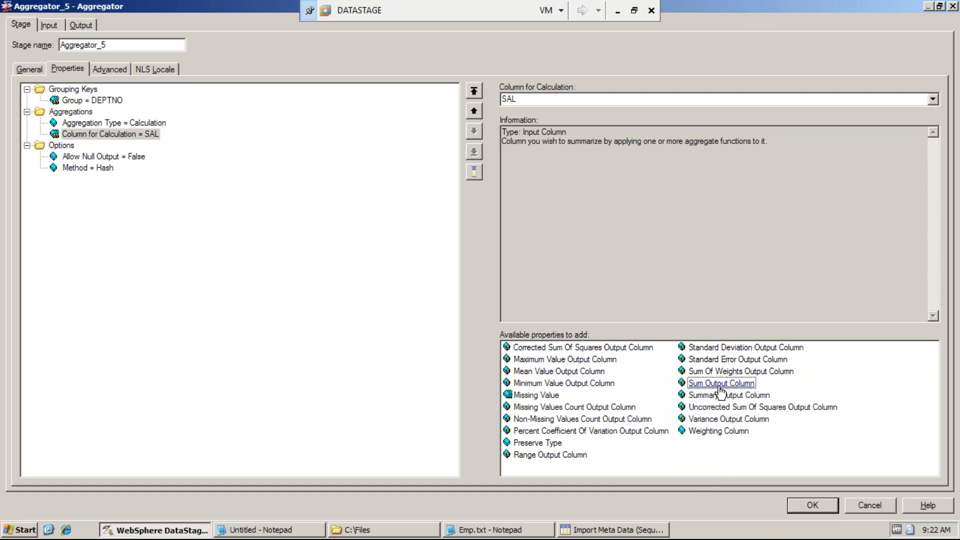
pyautogui.click(720, 385)
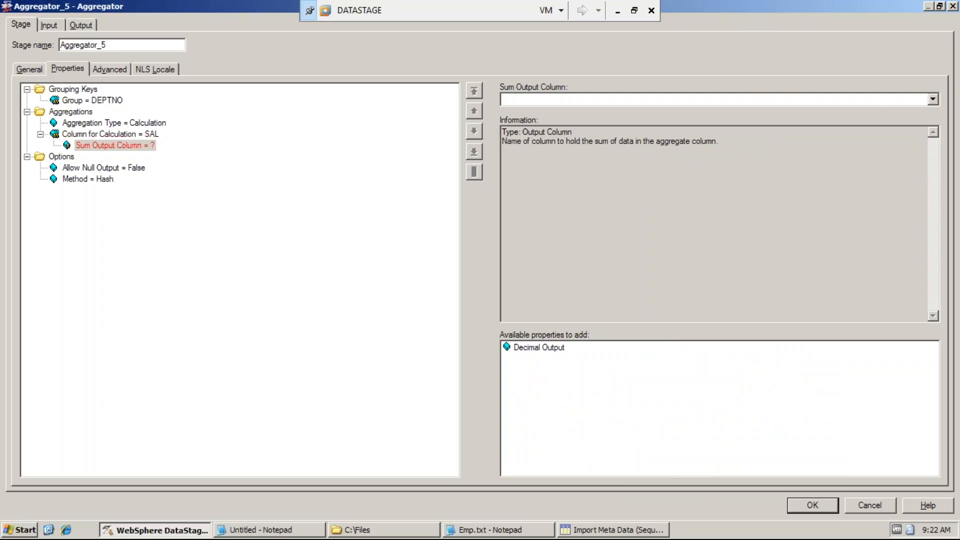
pyautogui.write('TOTAL_SAL')
pyautogui.click(89, 134)
pyautogui.click(107, 146)
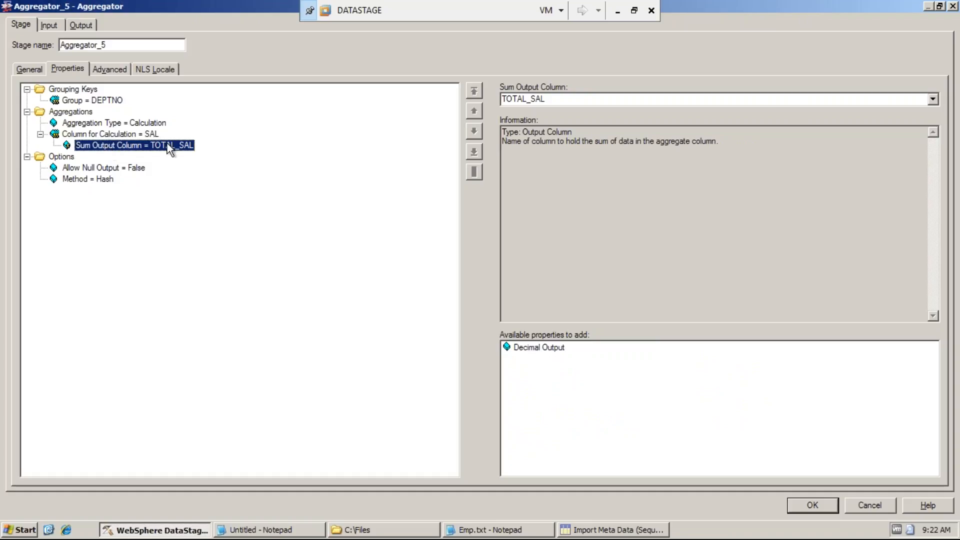
pyautogui.click(110, 101)
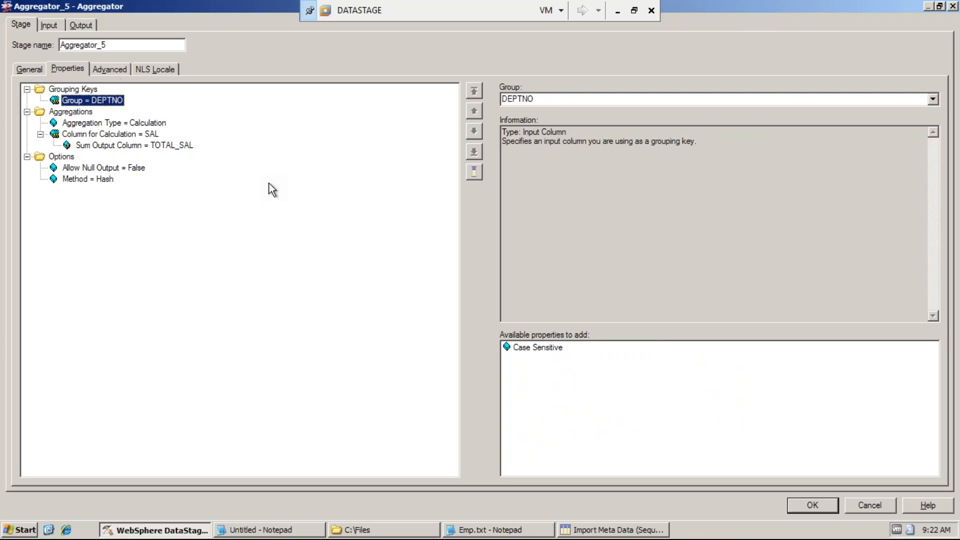
# Step: Map the DEPTNO and TOTAL_SAL columns to the Aggregator stage's DSLink8 output and accept the stage settings
pyautogui.click(86, 23)
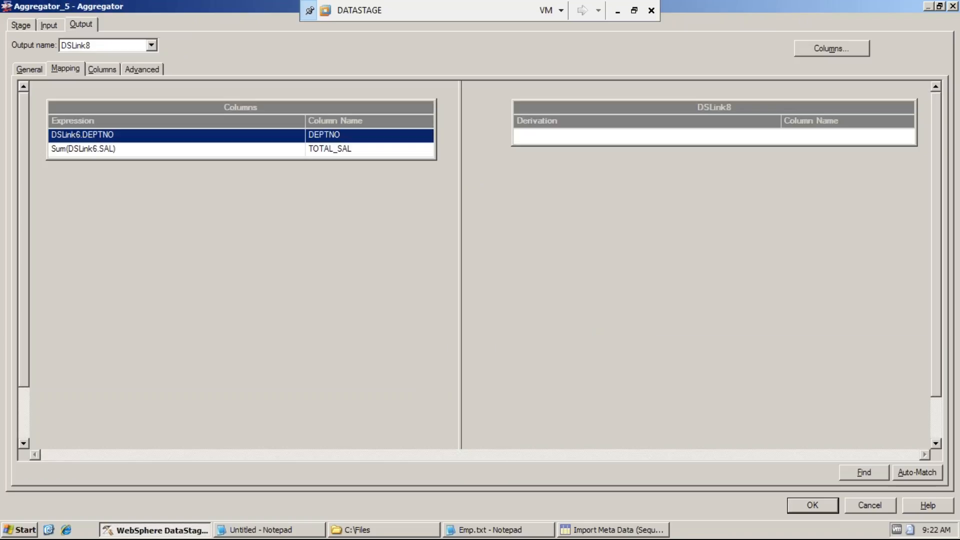
pyautogui.click(322, 145)
pyautogui.click(322, 137)
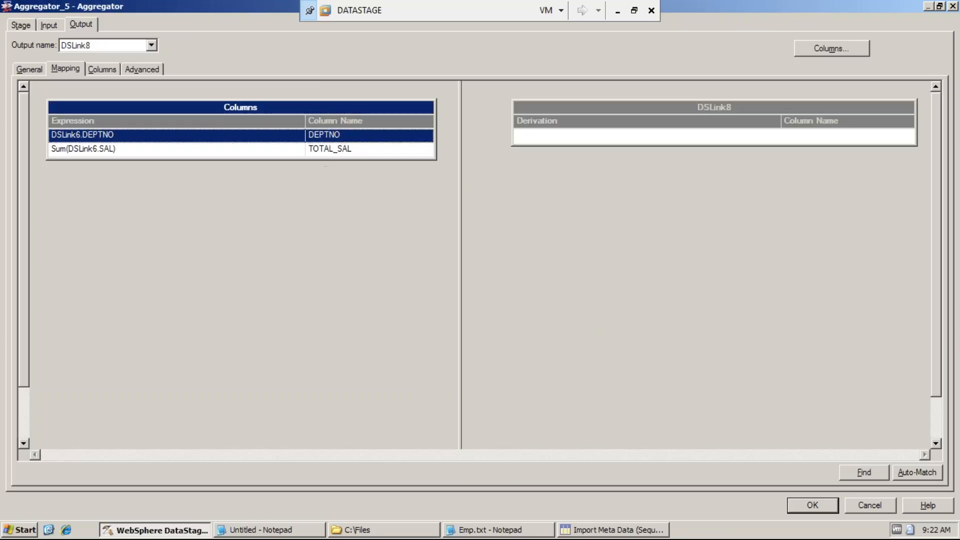
pyautogui.click(328, 147)
pyautogui.click(335, 137)
pyautogui.click(345, 151)
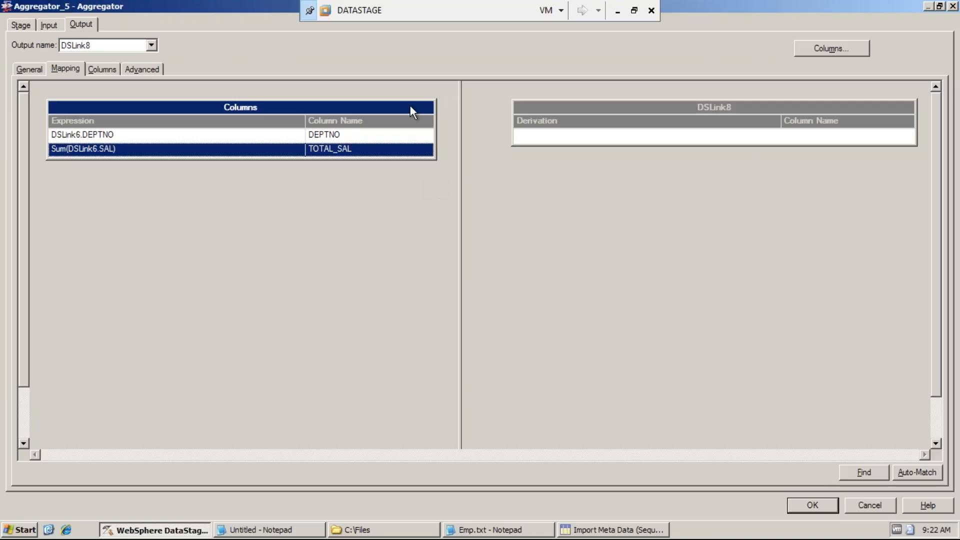
pyautogui.moveTo(410, 106)
pyautogui.mouseDown()
pyautogui.moveTo(512, 96)
pyautogui.moveTo(563, 143)
pyautogui.mouseUp()
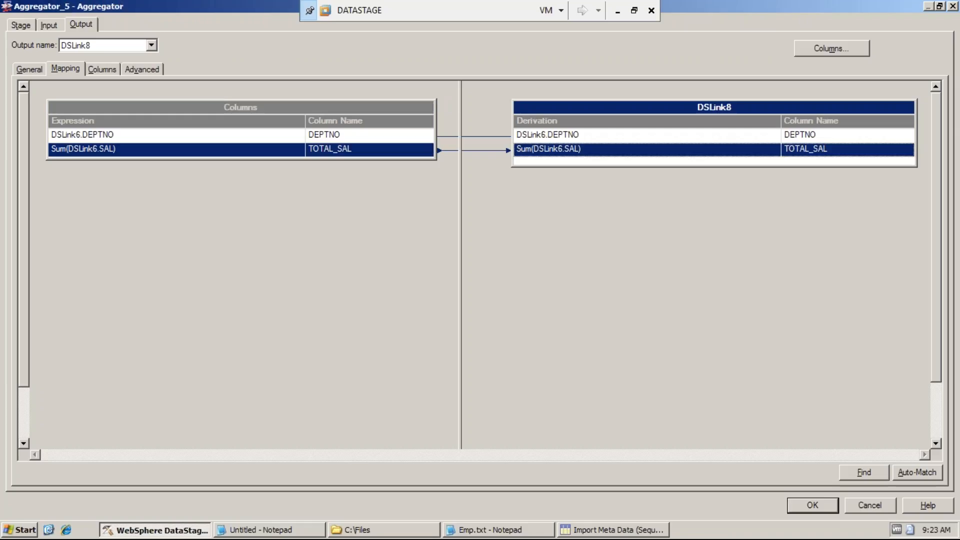
pyautogui.click(789, 509)
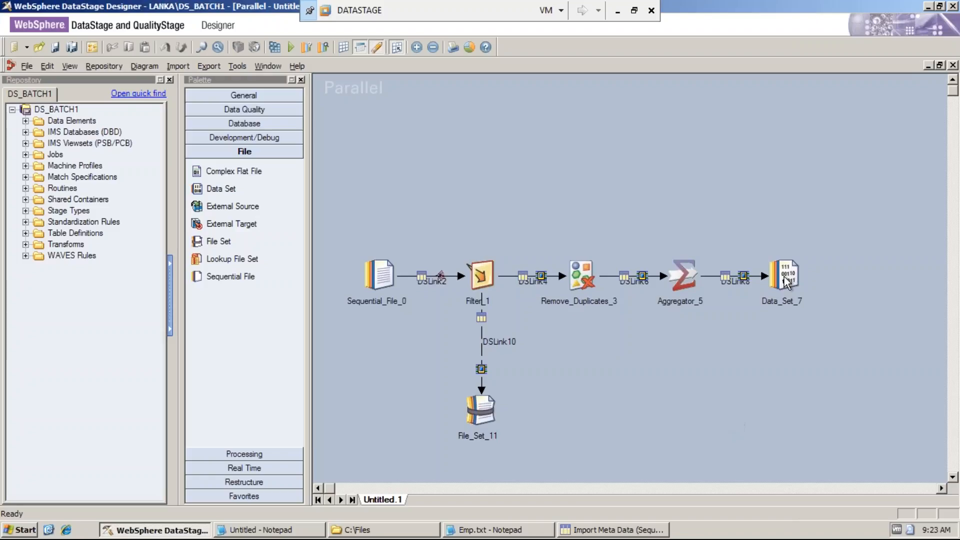
# Step: Set the target file of the Data_Set_7 stage to C:\Files\Emp_Output.txt, starting from the existing Emp.txt path
pyautogui.click(788, 278)
pyautogui.doubleClick(779, 274)
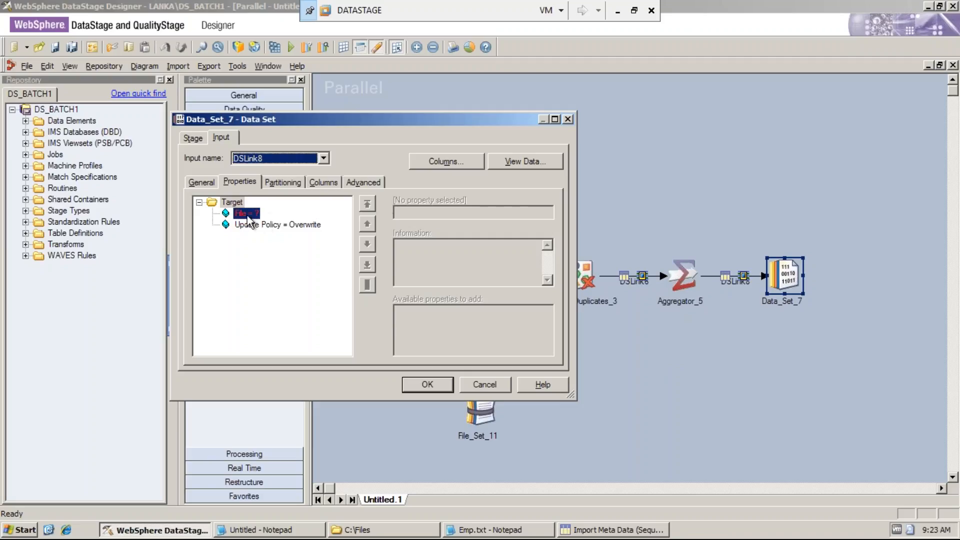
pyautogui.click(548, 212)
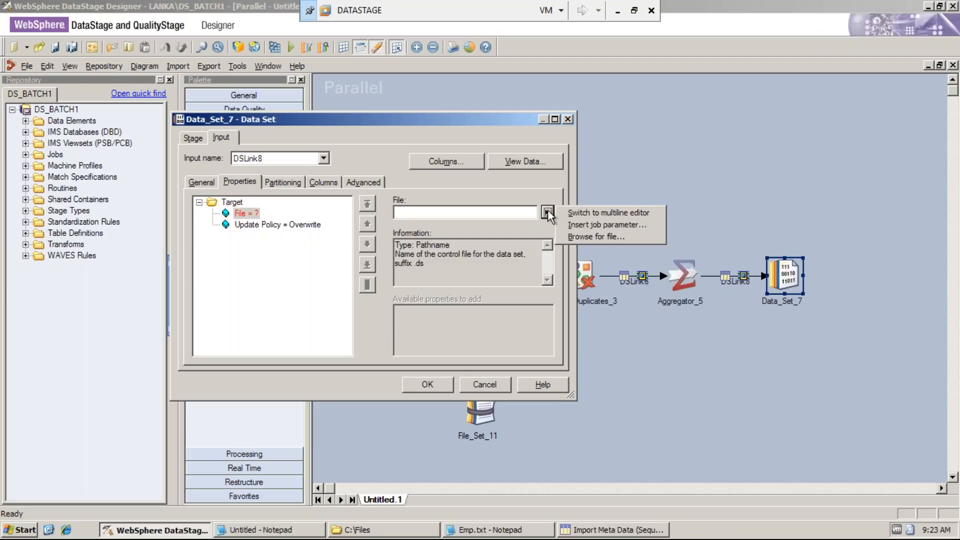
pyautogui.click(595, 236)
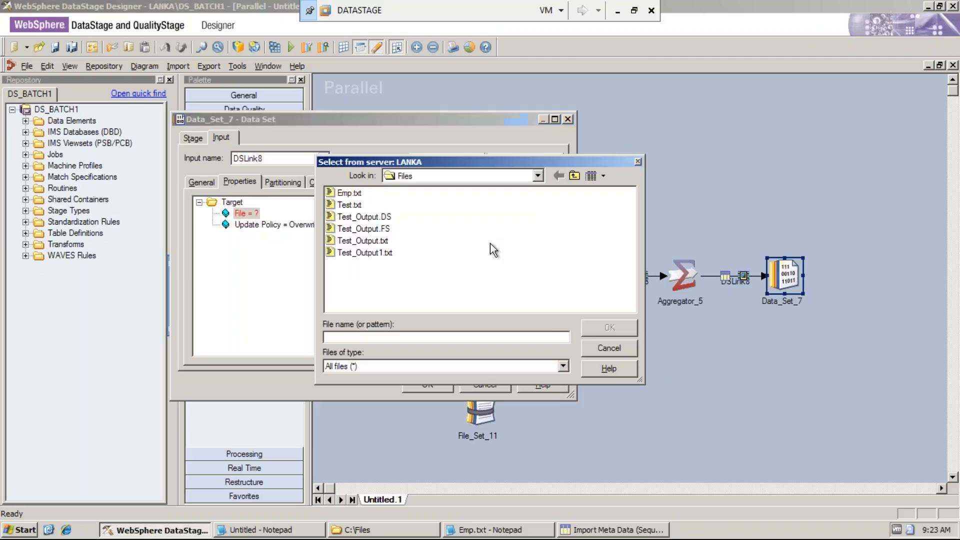
pyautogui.click(349, 193)
pyautogui.click(635, 323)
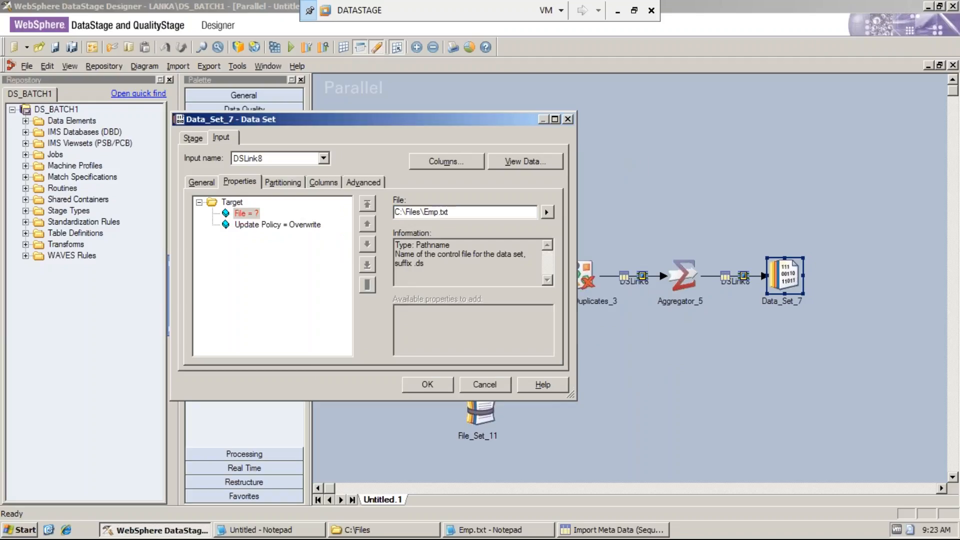
pyautogui.write('Output')
pyautogui.click(253, 225)
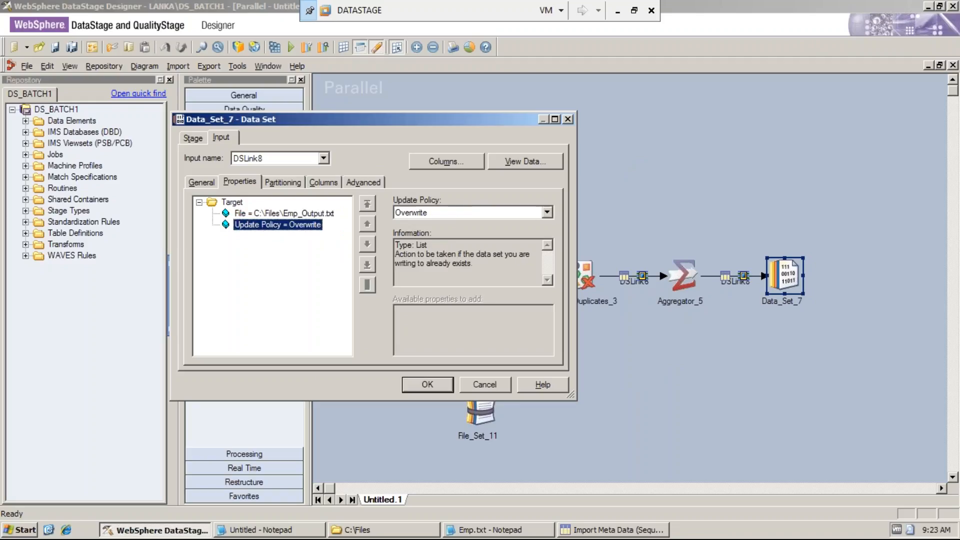
pyautogui.click(258, 214)
# Step: Review the Update Policy choices for the Data_Set_7 target and select Overwrite
pyautogui.click(295, 225)
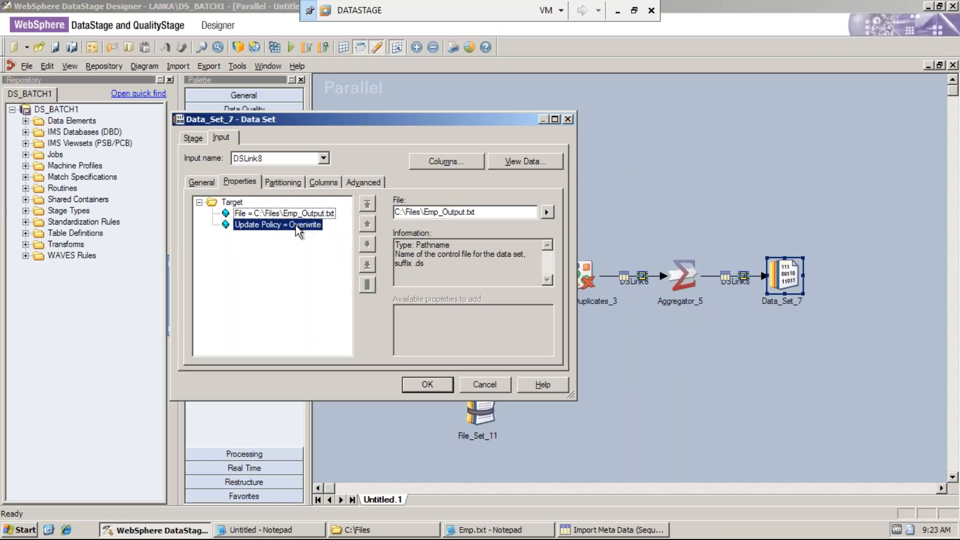
pyautogui.click(460, 212)
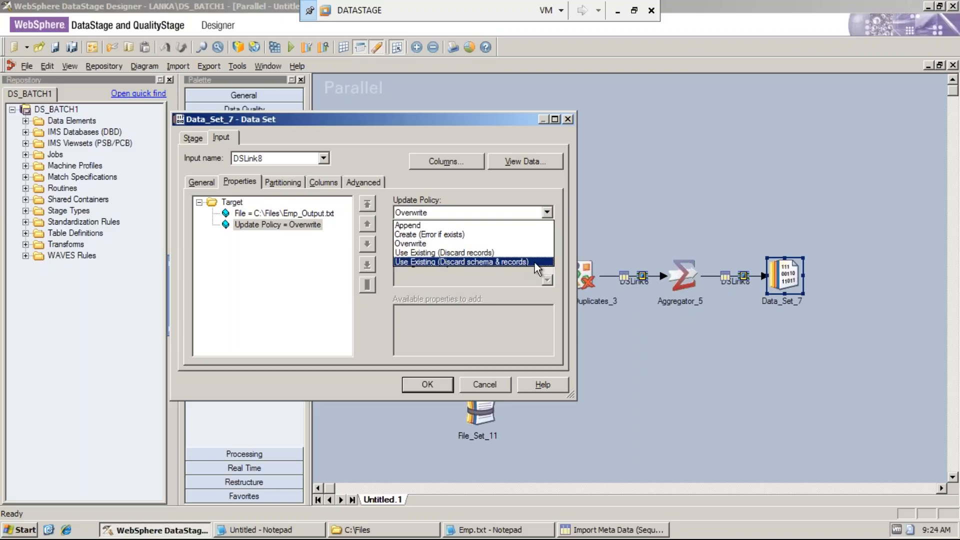
pyautogui.click(429, 243)
pyautogui.click(326, 295)
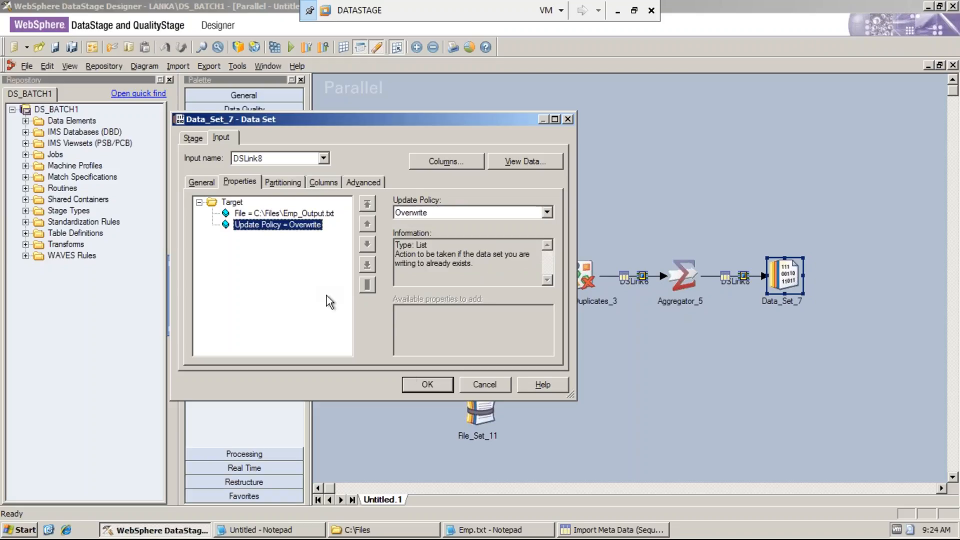
# Step: Accept the Data_Set_7 stage settings and look over the main row of stages in the job
pyautogui.click(425, 384)
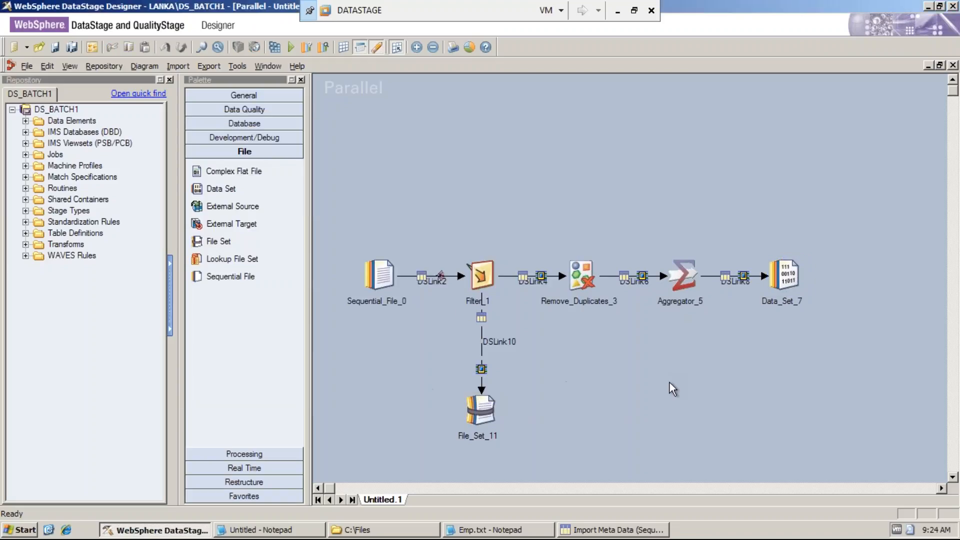
pyautogui.moveTo(334, 219); pyautogui.dragTo(823, 324)
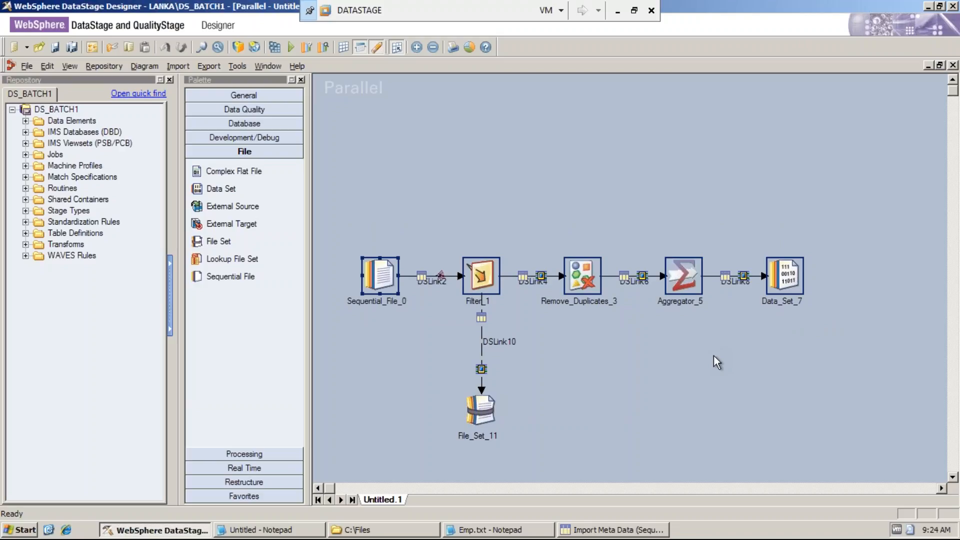
pyautogui.click(604, 389)
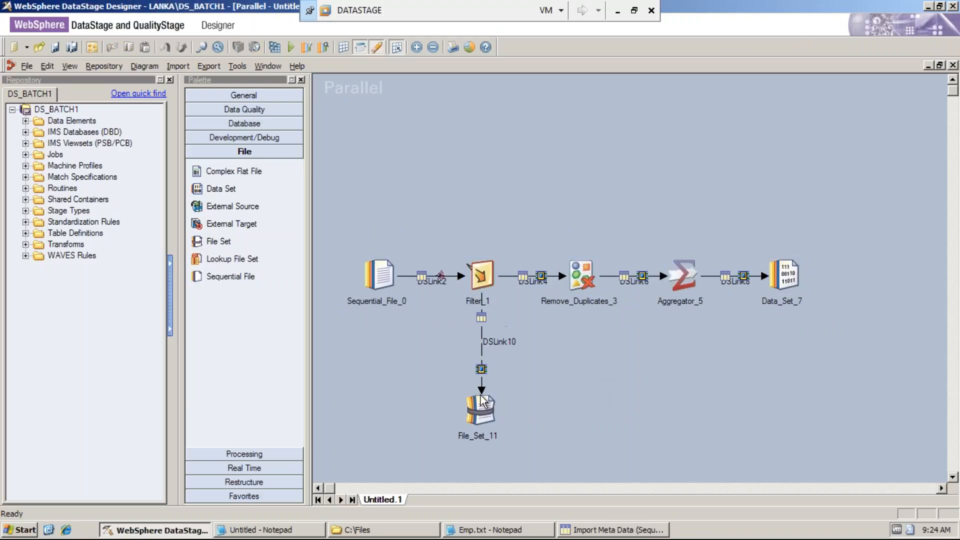
# Step: Set the target file set of the File_Set_11 stage to C:\Files\Emp_Rejects.txt, starting from the existing Emp.txt path
pyautogui.moveTo(480, 398); pyautogui.dragTo(481, 400)
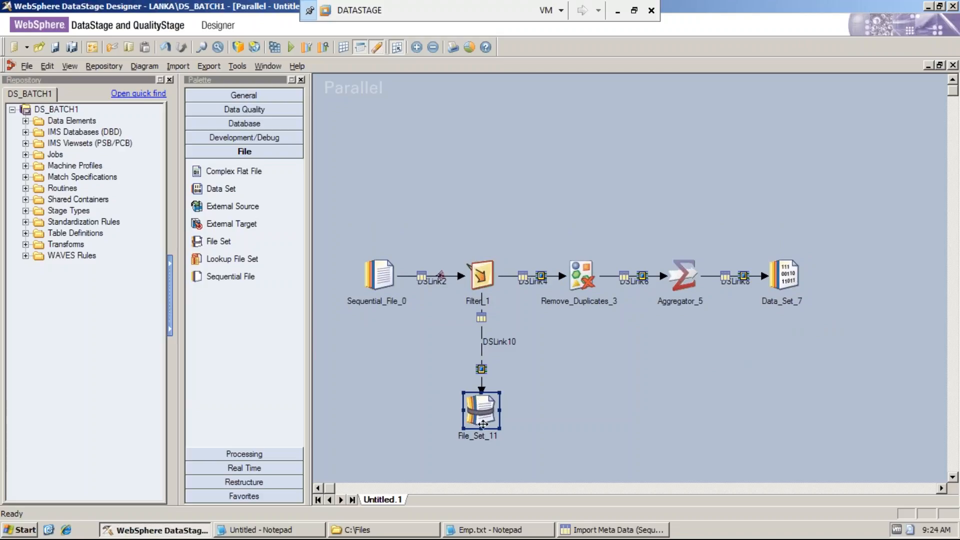
pyautogui.doubleClick(481, 408)
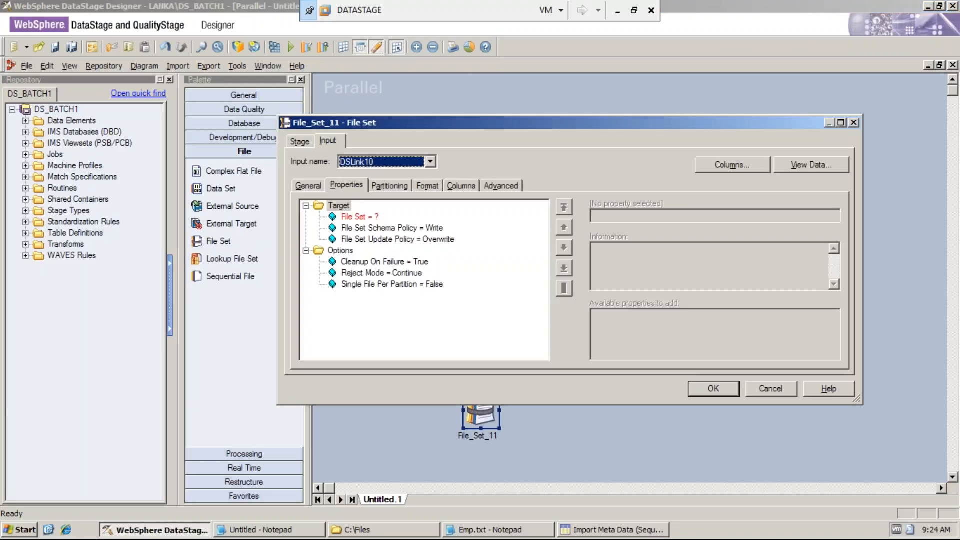
pyautogui.click(372, 216)
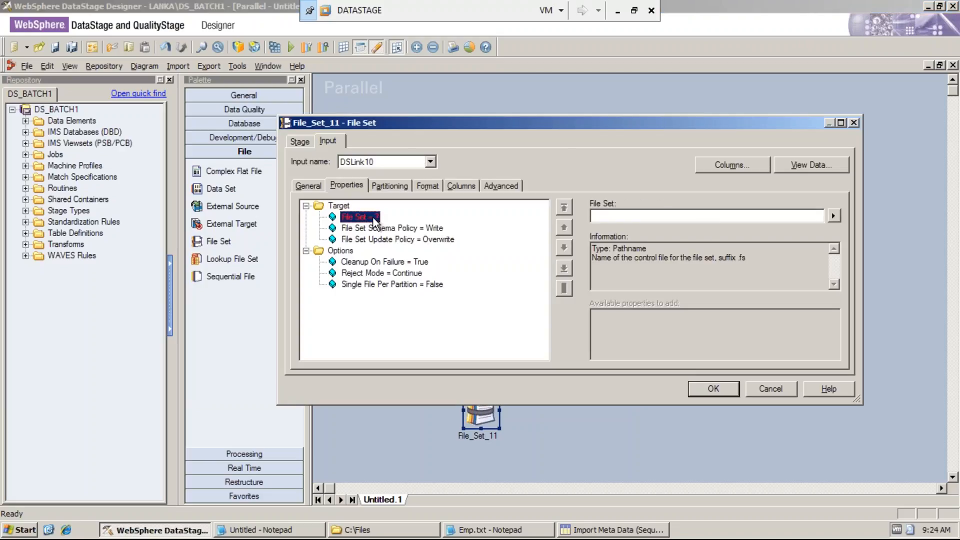
pyautogui.click(835, 215)
pyautogui.click(859, 242)
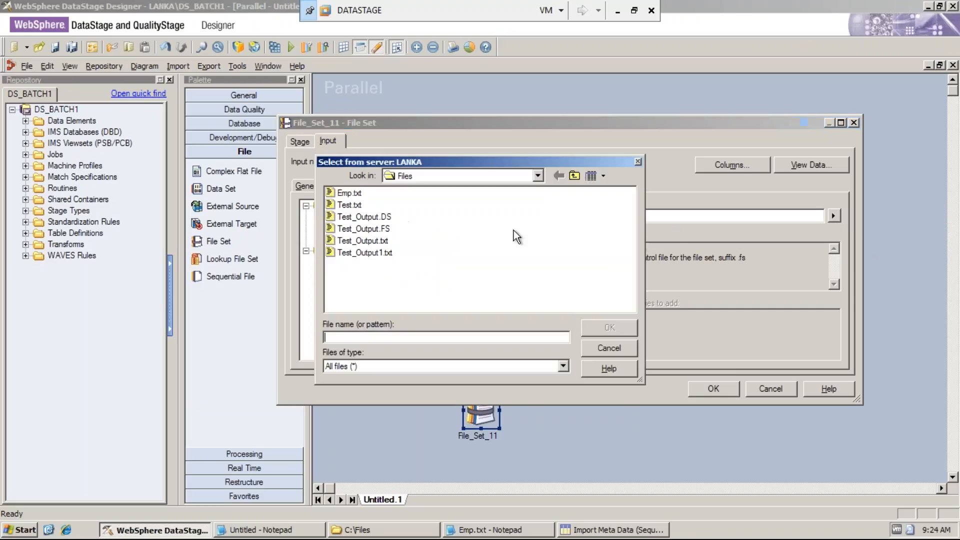
pyautogui.doubleClick(349, 193)
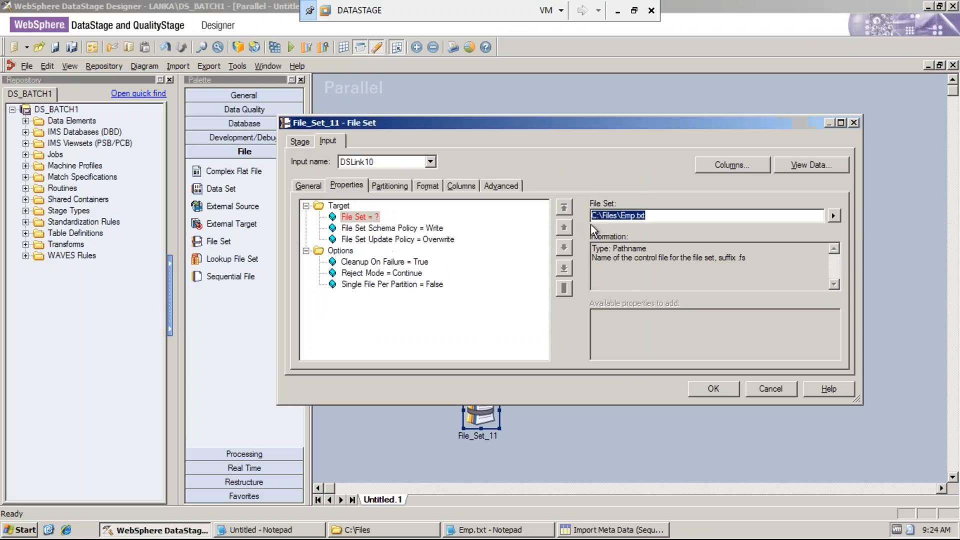
pyautogui.click(634, 215)
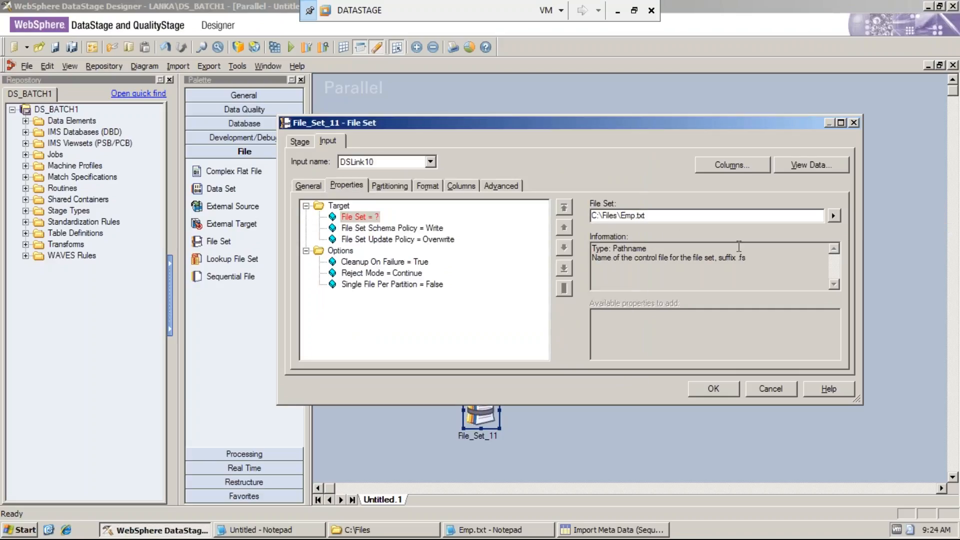
pyautogui.write('_Rejects')
# Step: Select Write as the File Set Schema Policy and examine the column header line in Emp.txt for comparison
pyautogui.click(409, 229)
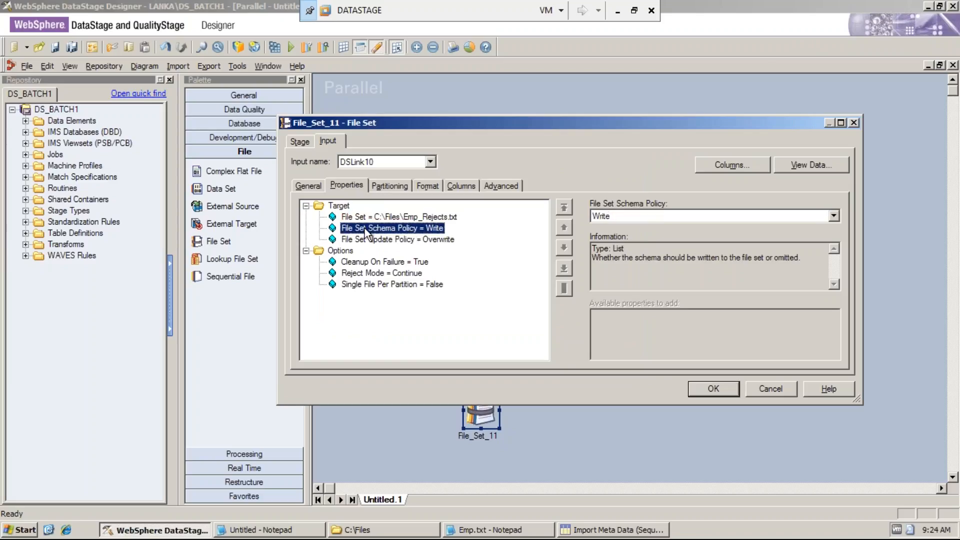
pyautogui.click(649, 212)
pyautogui.click(645, 226)
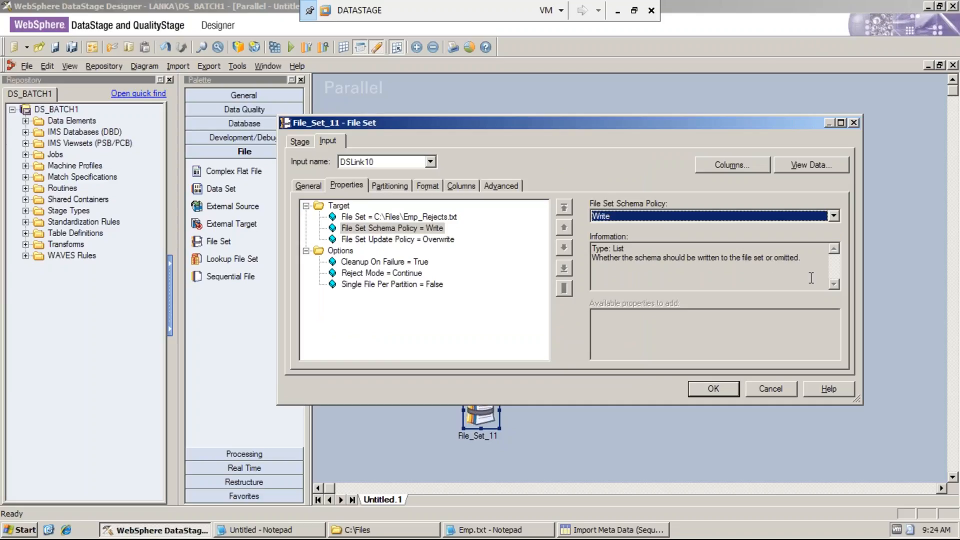
pyautogui.click(453, 530)
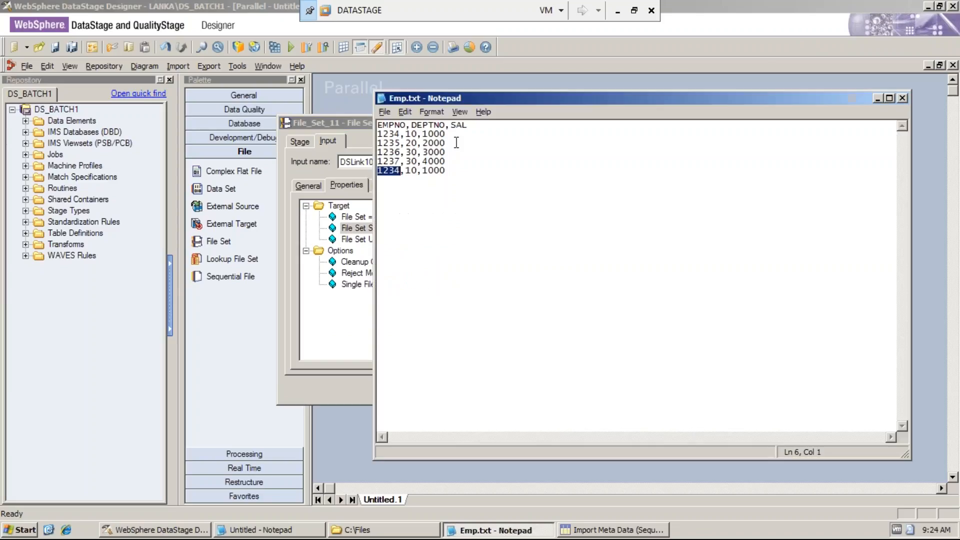
pyautogui.moveTo(470, 125); pyautogui.dragTo(374, 126)
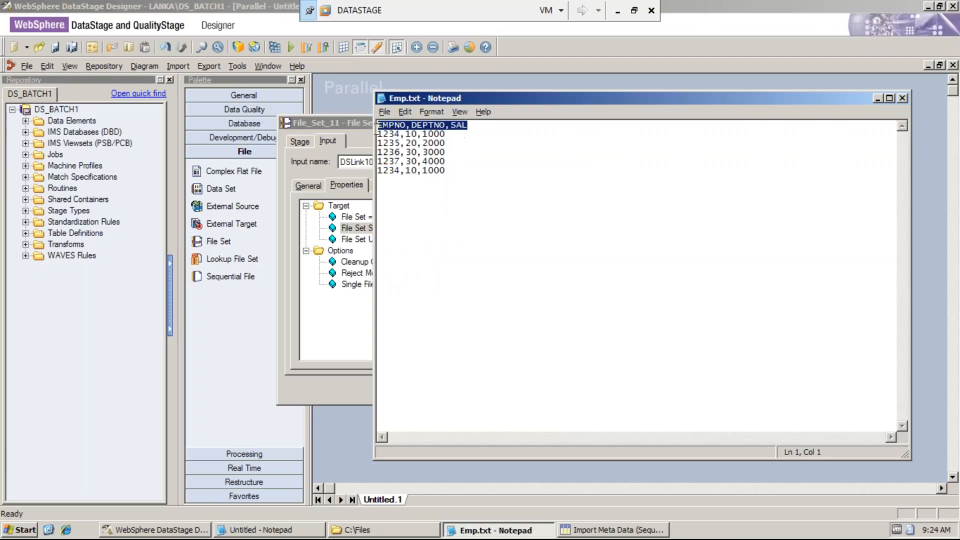
pyautogui.click(356, 352)
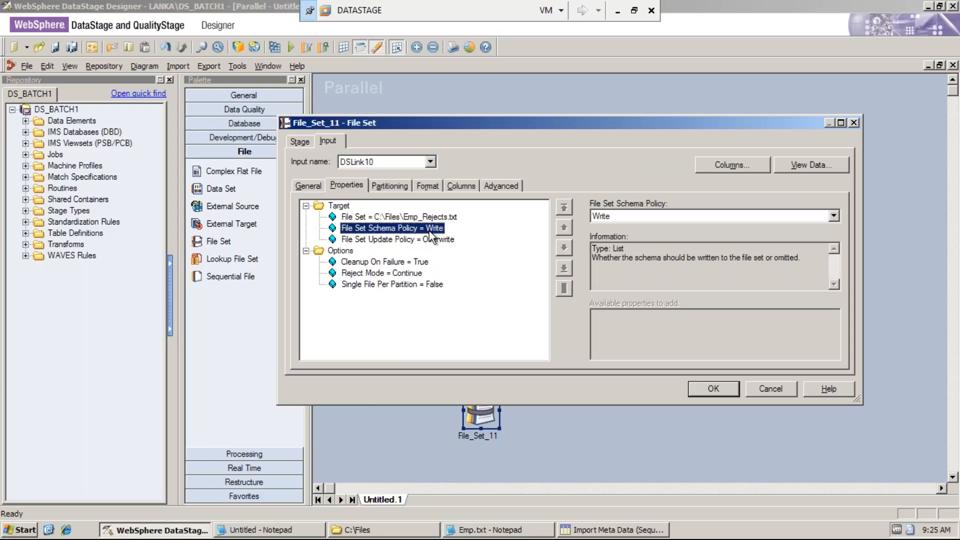
# Step: Review the File Set Update Policy choices for File_Set_11 and select Overwrite
pyautogui.click(432, 239)
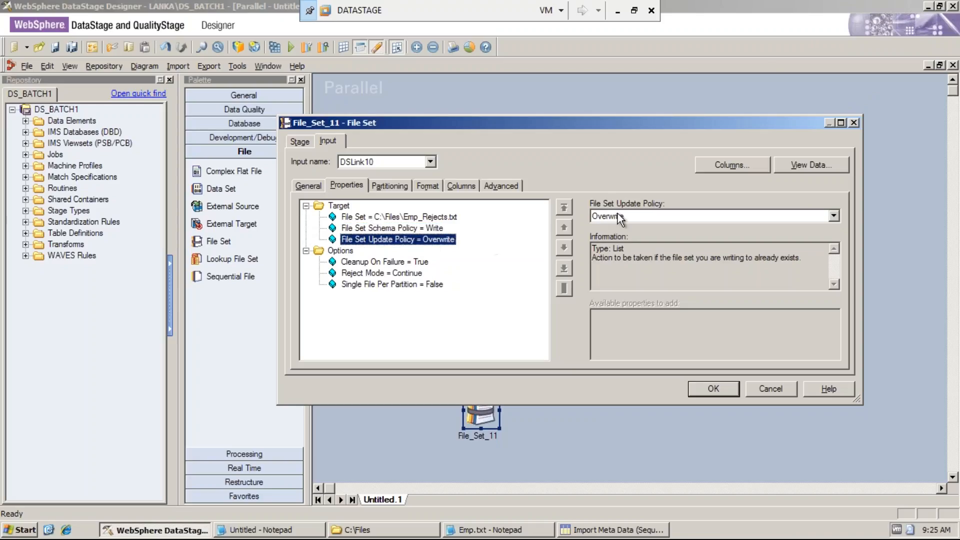
pyautogui.click(617, 214)
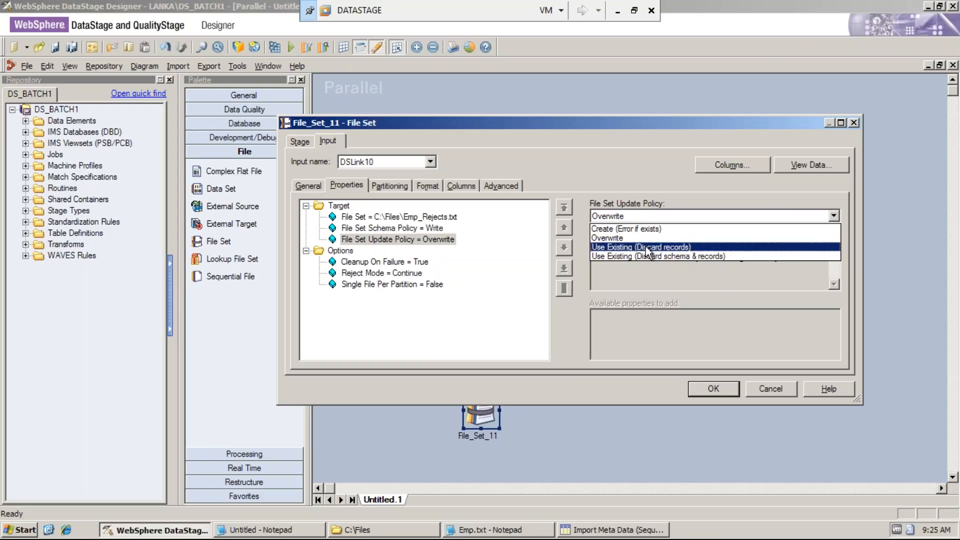
pyautogui.click(629, 239)
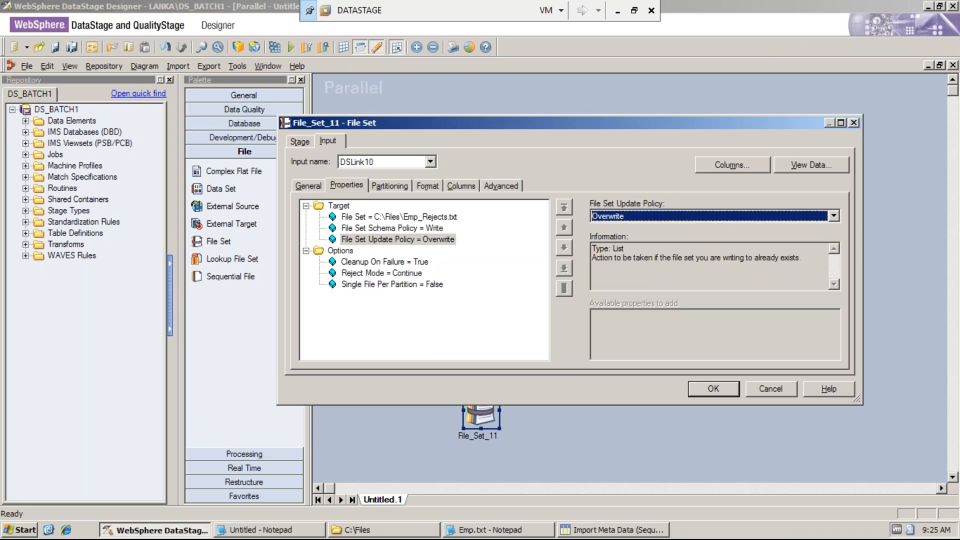
pyautogui.click(520, 296)
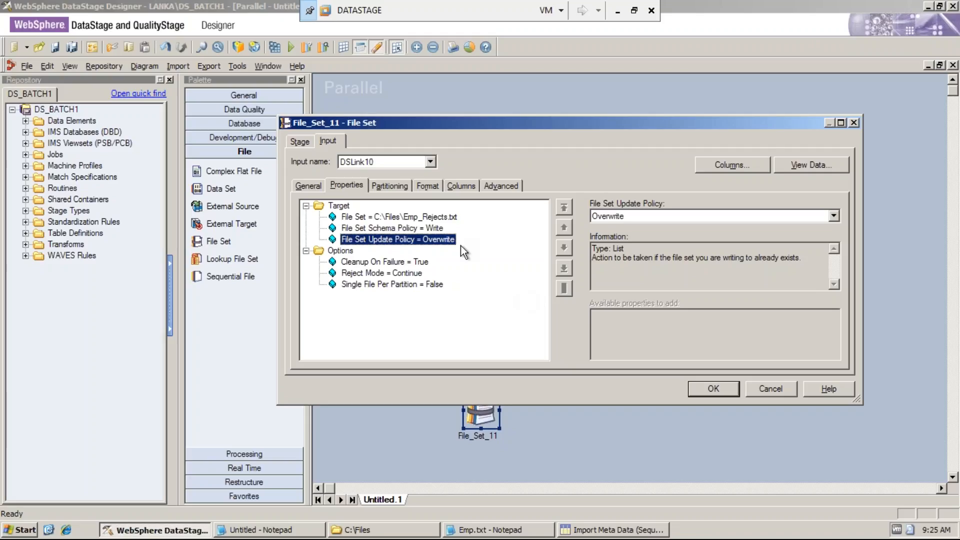
# Step: Set the field delimiter in the File_Set_11 input format to the pipe character |
pyautogui.click(427, 186)
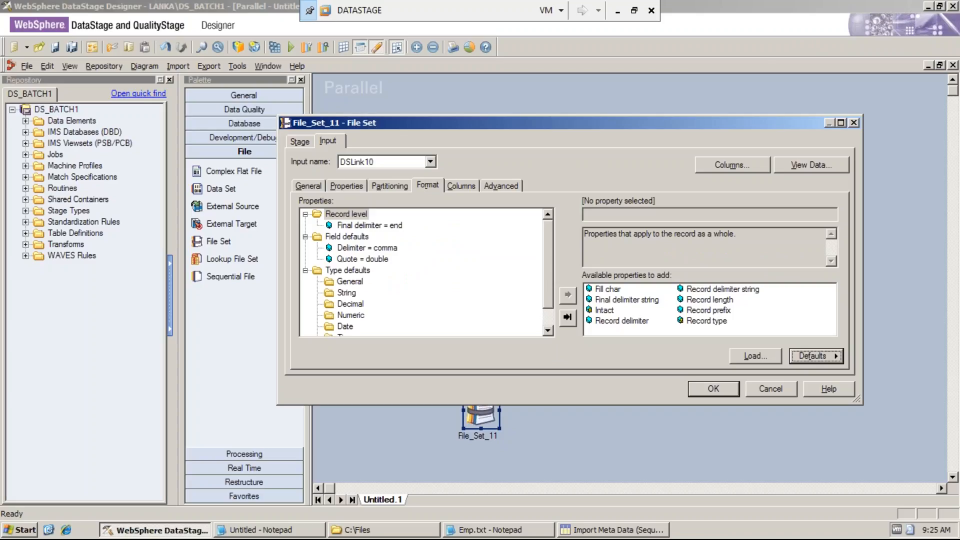
pyautogui.click(376, 226)
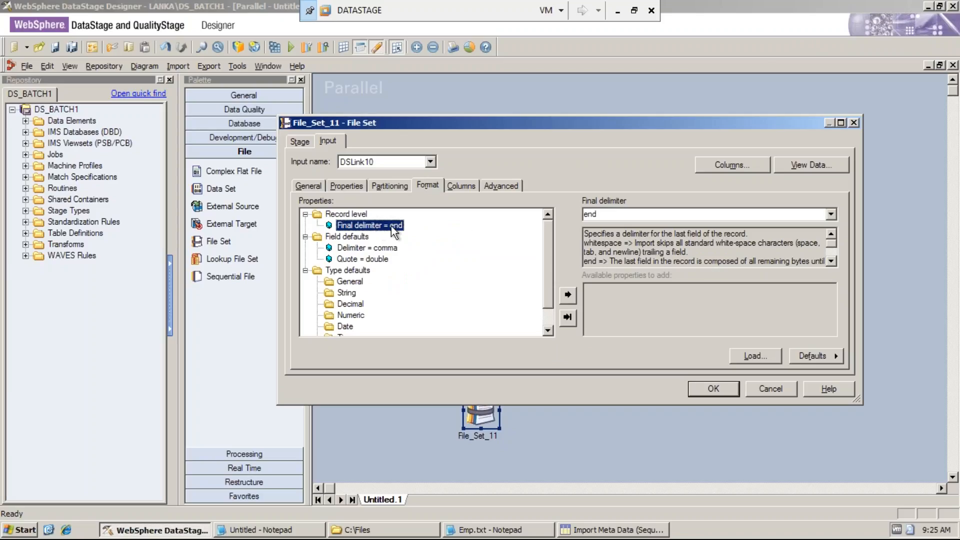
pyautogui.click(383, 248)
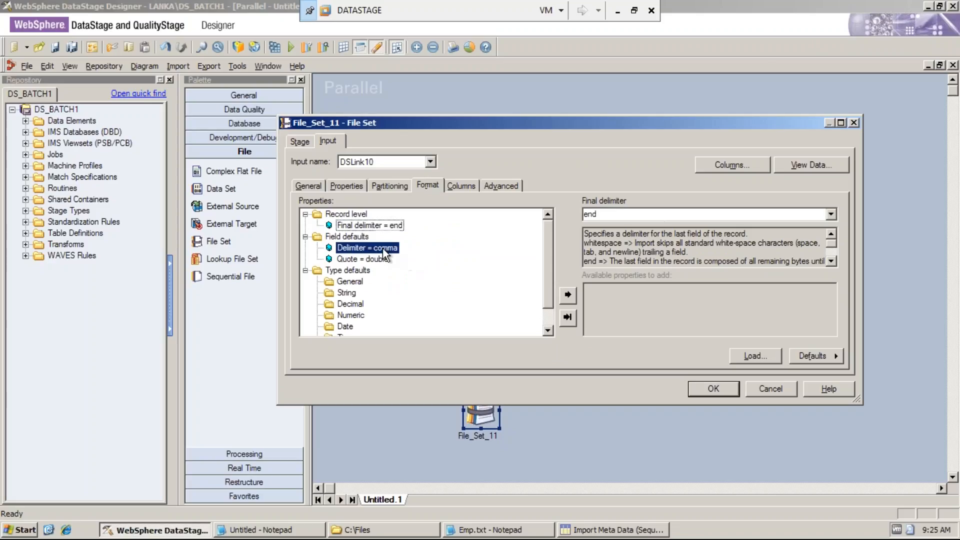
pyautogui.click(662, 215)
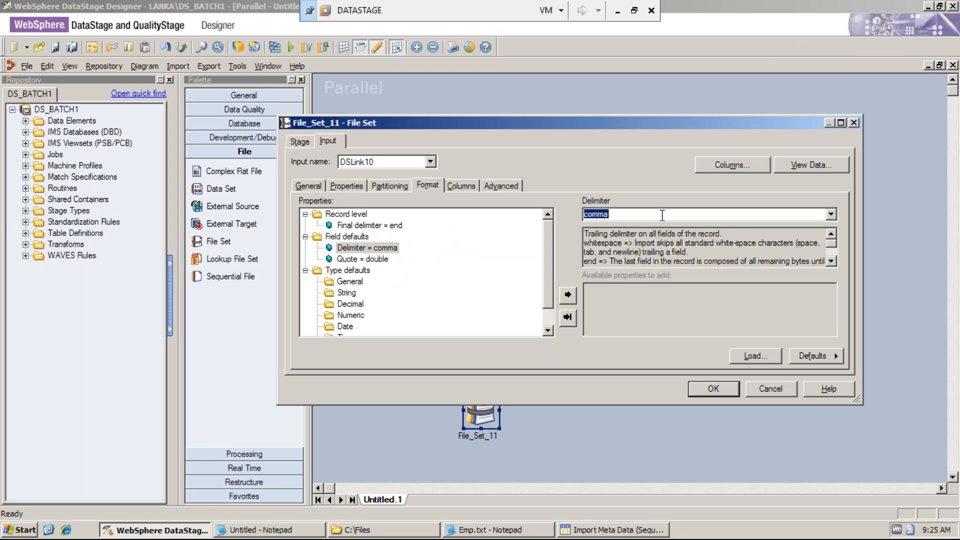
pyautogui.write('|')
# Step: Set the Quote field default of File_Set_11 to none and accept the stage settings
pyautogui.click(375, 260)
pyautogui.click(616, 214)
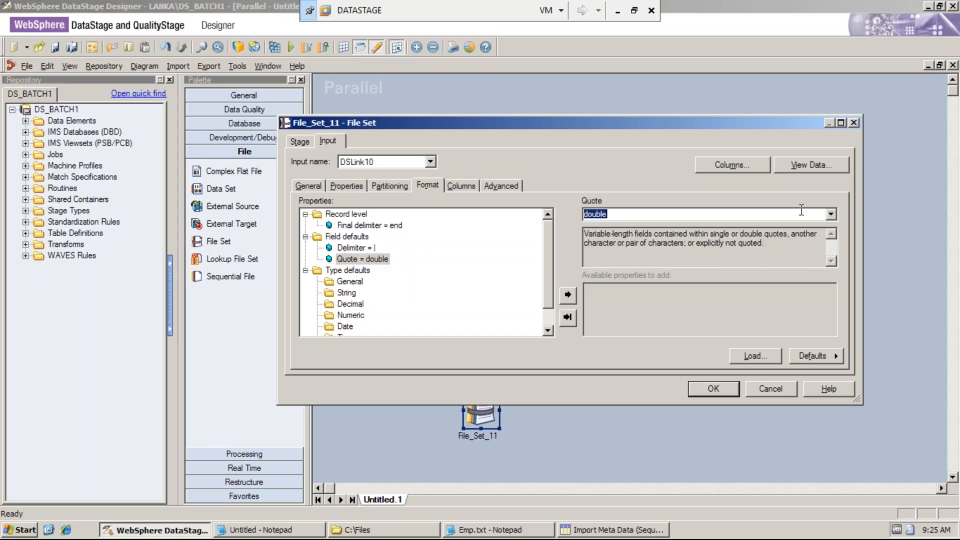
pyautogui.click(831, 214)
pyautogui.click(617, 253)
pyautogui.click(356, 248)
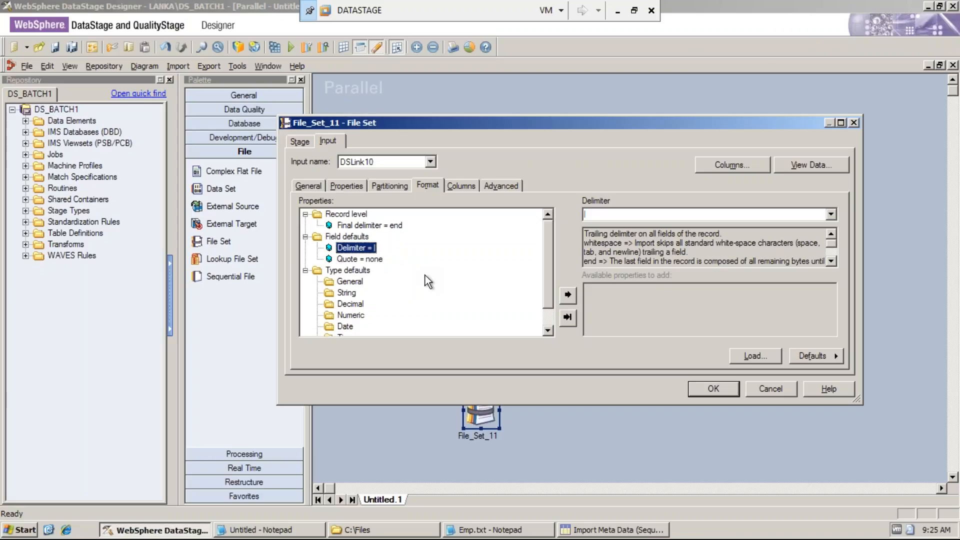
pyautogui.click(715, 389)
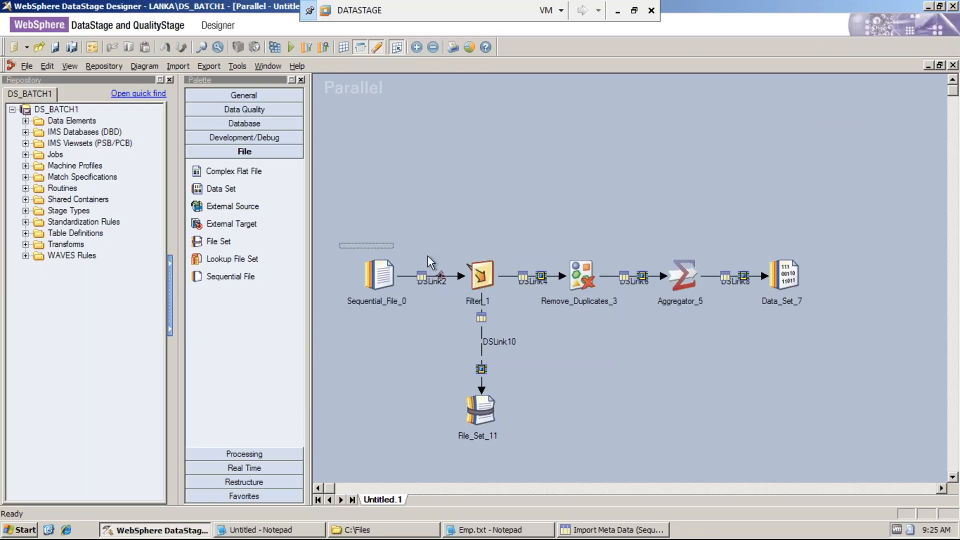
# Step: Review the job flow from Sequential_File_0 through the filter, its reject link, duplicate removal and aggregation to Data_Set_7
pyautogui.moveTo(428, 256); pyautogui.dragTo(421, 325)
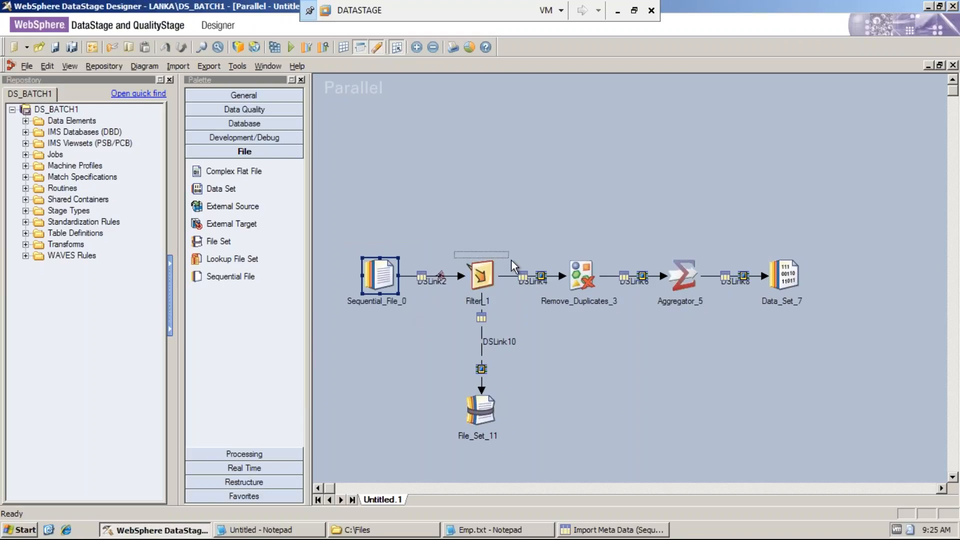
pyautogui.moveTo(512, 260); pyautogui.dragTo(500, 316)
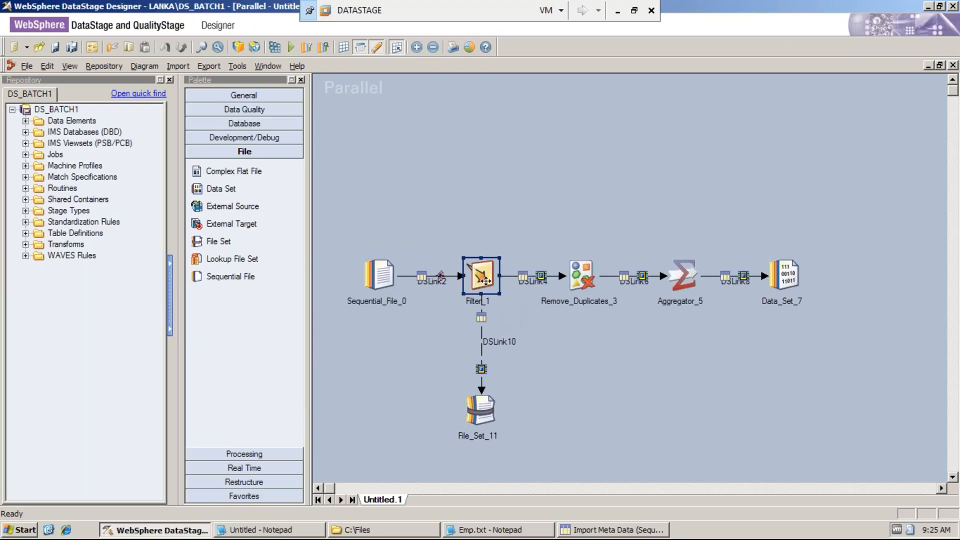
pyautogui.click(533, 280)
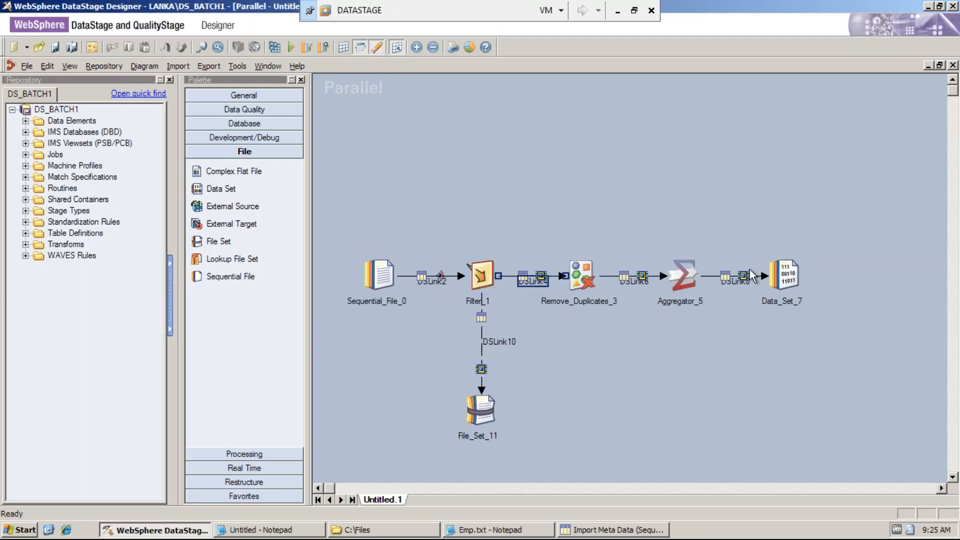
pyautogui.click(476, 289)
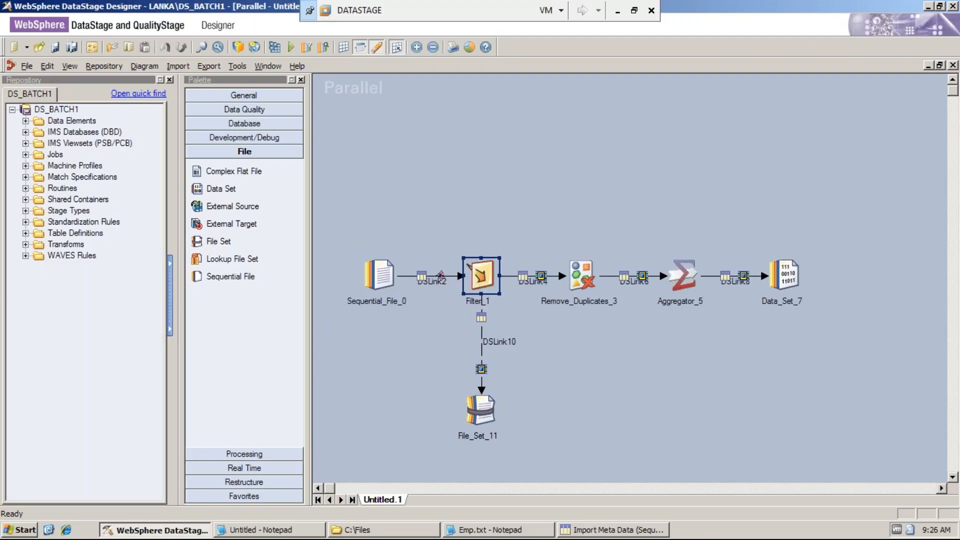
pyautogui.click(491, 341)
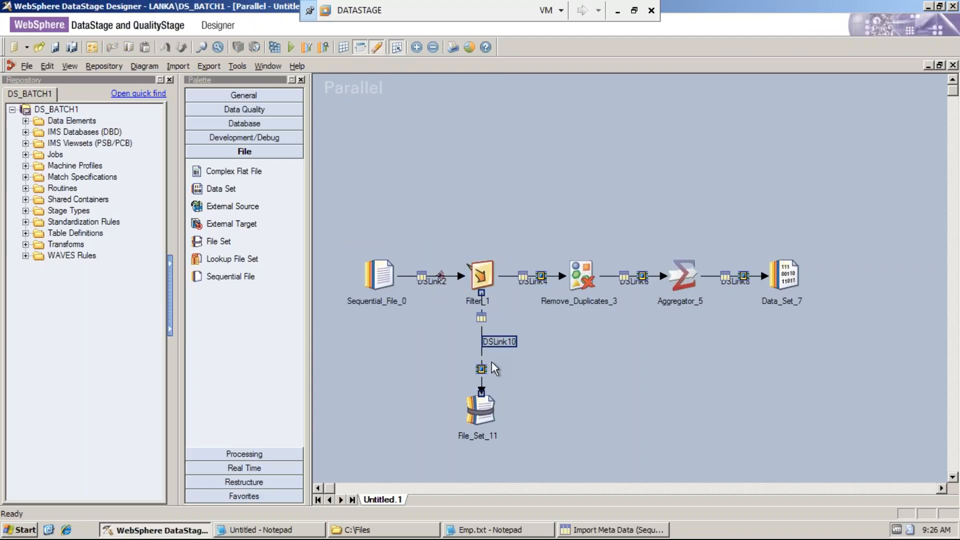
pyautogui.click(575, 277)
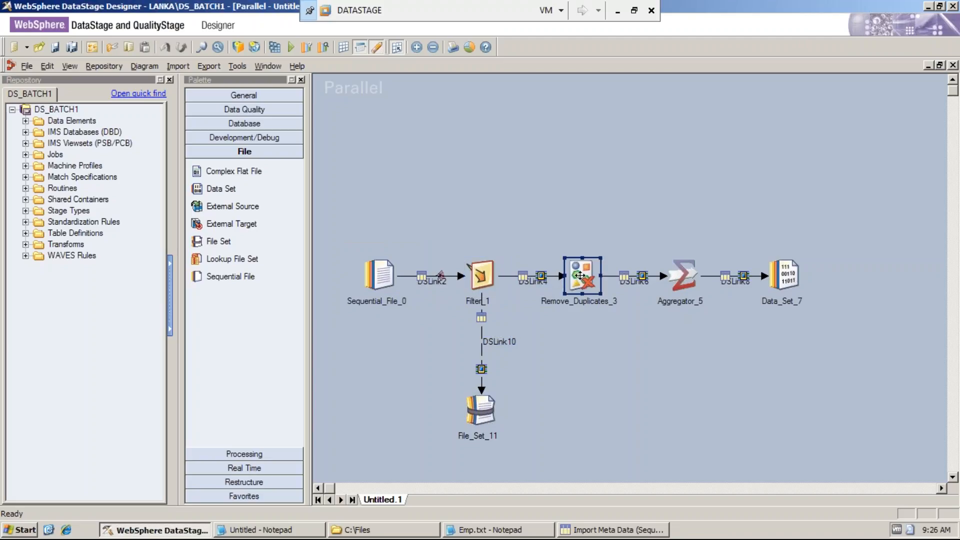
pyautogui.click(680, 280)
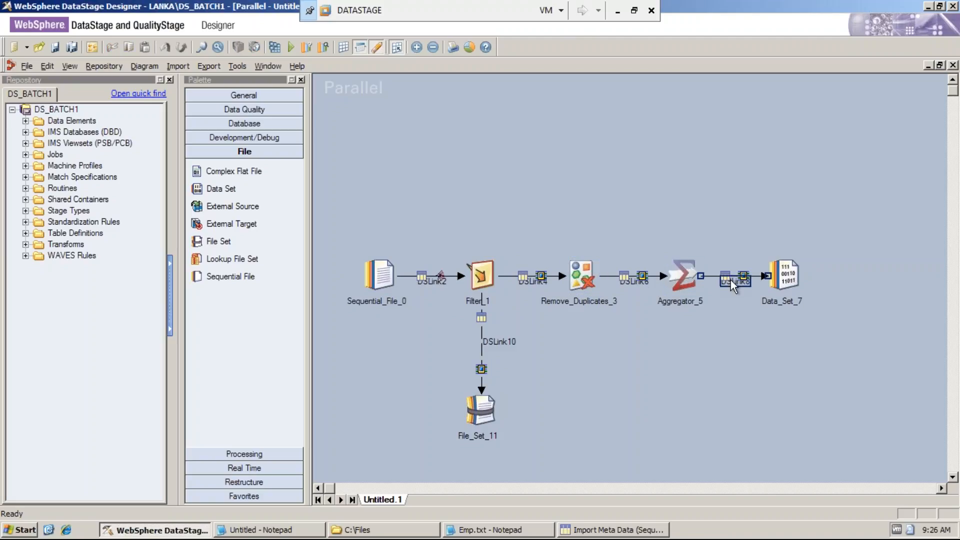
pyautogui.click(784, 276)
pyautogui.click(750, 353)
# Step: Start saving the parallel job and enter Session5 as its item name
pyautogui.click(27, 66)
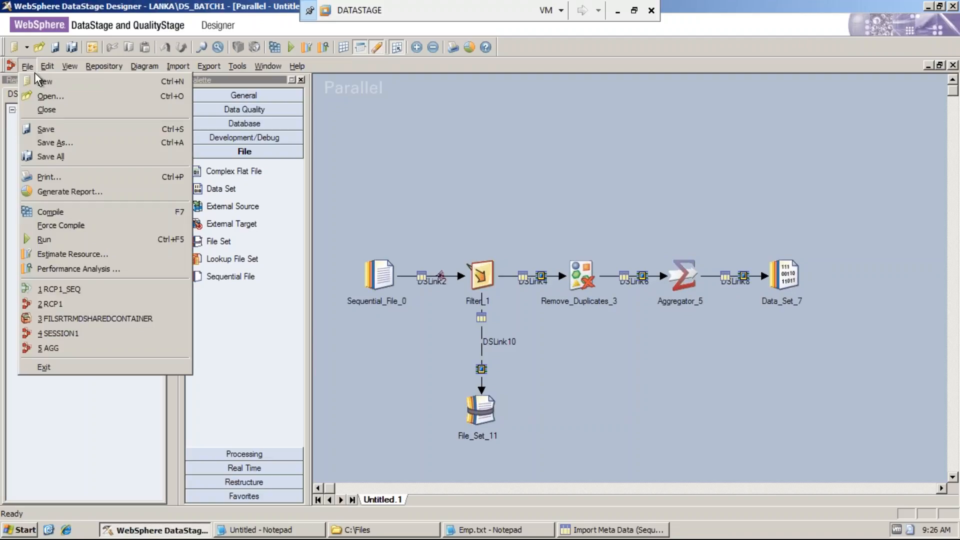
pyautogui.click(50, 129)
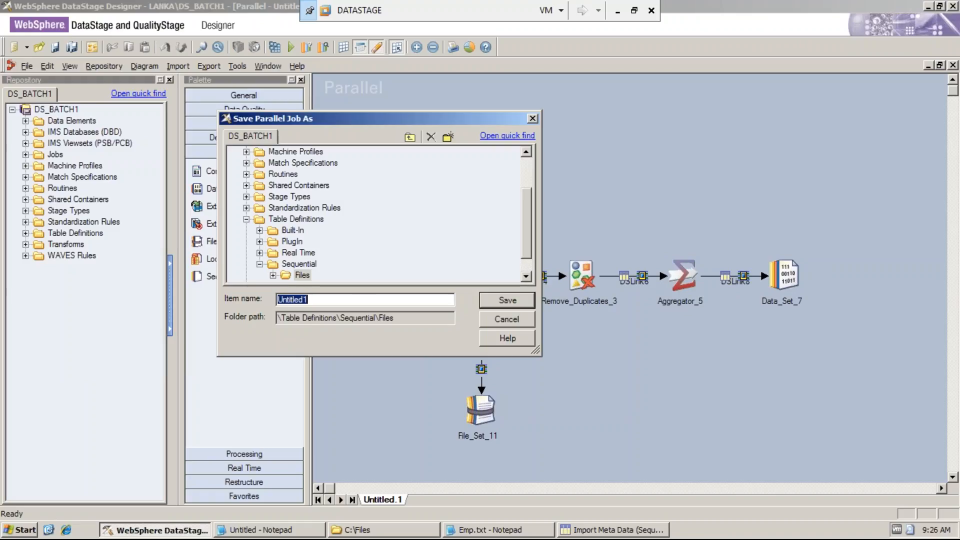
pyautogui.write('SE')
pyautogui.press('BackSpace')
pyautogui.press('BackSpace')
pyautogui.write('S')
pyautogui.press('BackSpace')
pyautogui.write('F')
pyautogui.press('BackSpace')
pyautogui.write('Session')
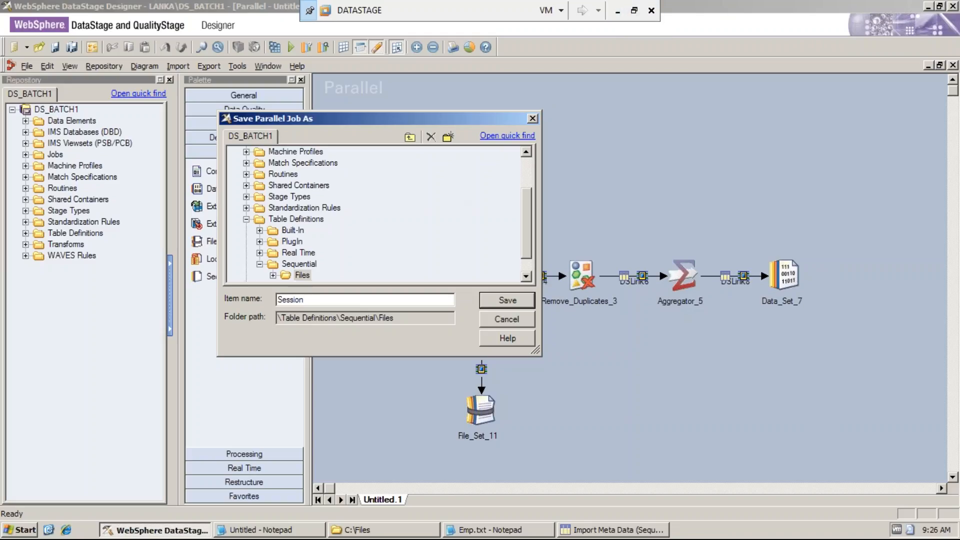
pyautogui.write('5')
# Step: Choose the Jobs folder as the save location and save the parallel job there
pyautogui.click(260, 263)
pyautogui.click(247, 219)
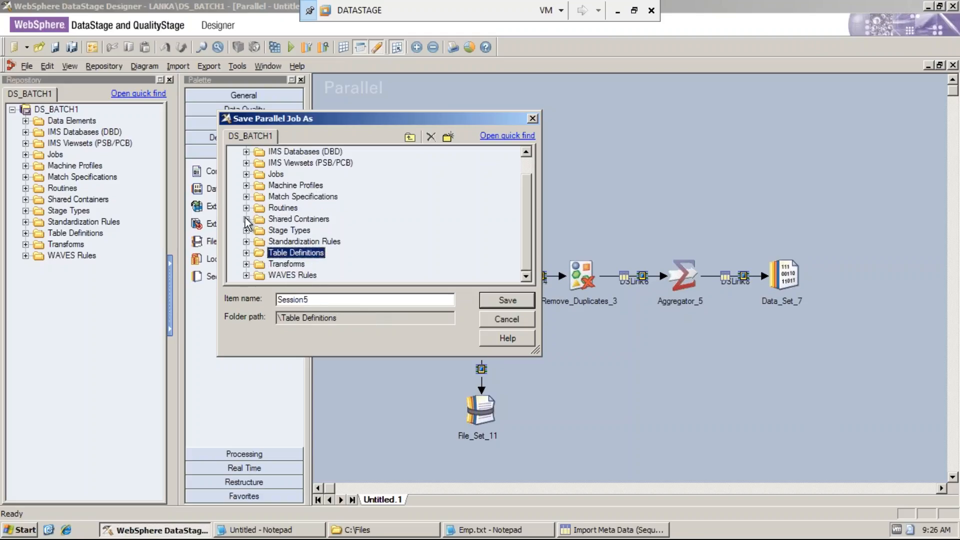
pyautogui.scroll(1, 250, 210)
pyautogui.click(275, 197)
pyautogui.doubleClick(273, 198)
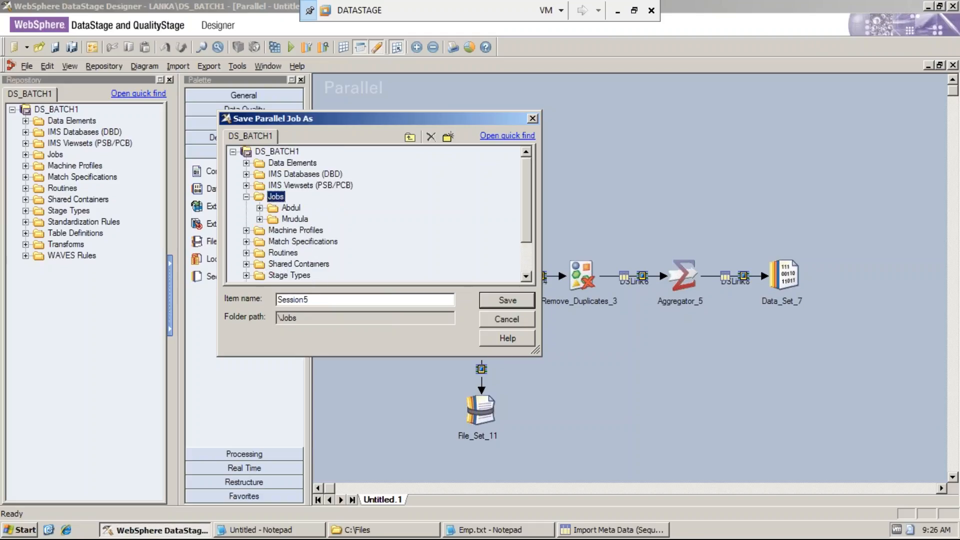
pyautogui.click(489, 298)
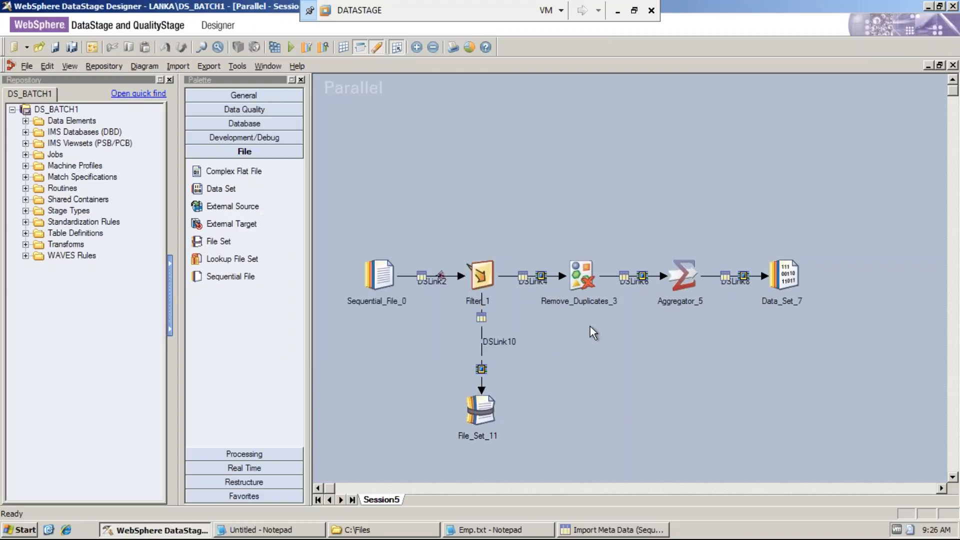
# Step: Compile the Session5 job and run it with the default run options
pyautogui.click(275, 47)
pyautogui.click(274, 47)
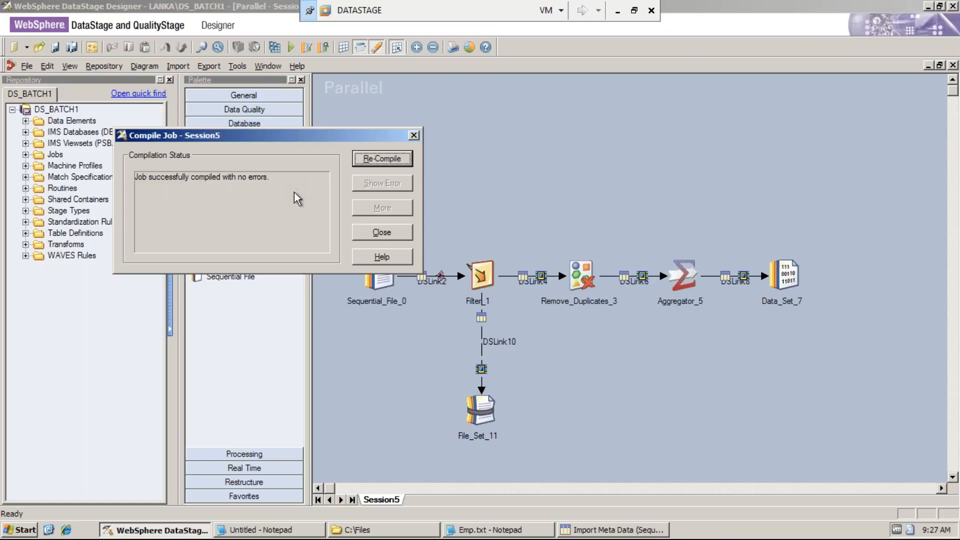
pyautogui.click(370, 233)
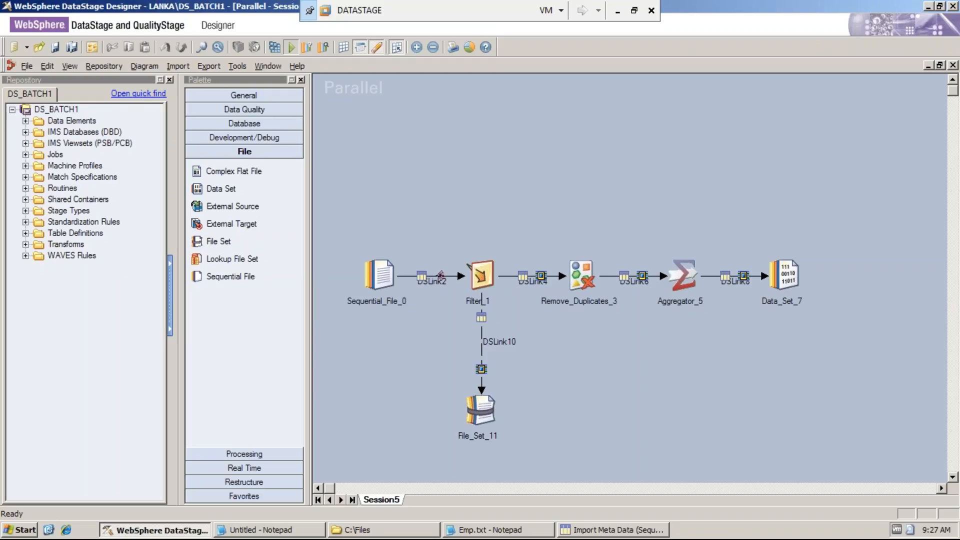
pyautogui.click(291, 47)
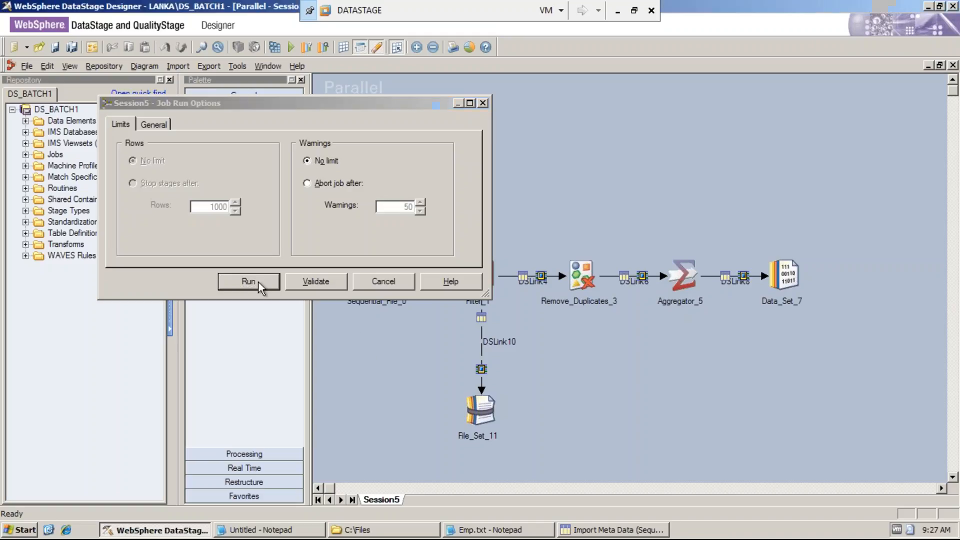
pyautogui.click(248, 282)
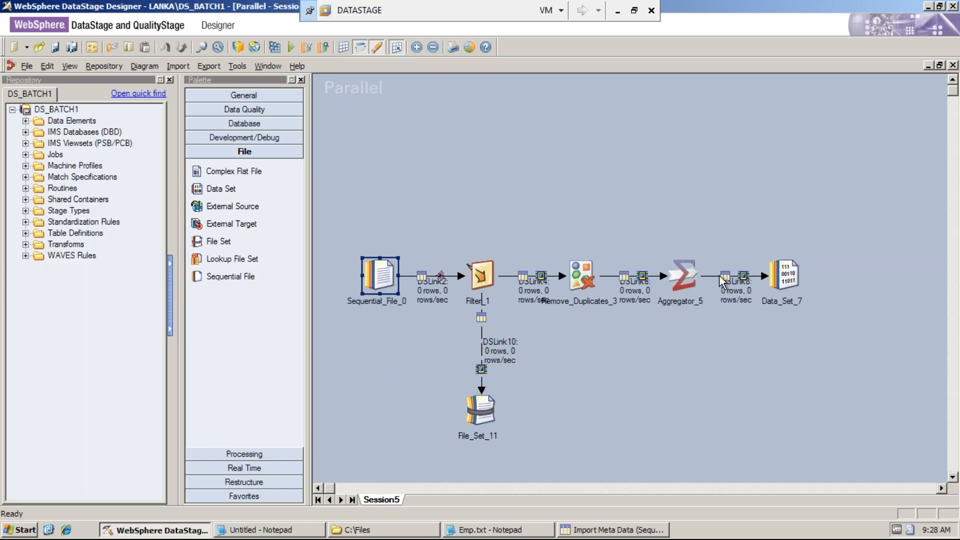
# Step: Compare the source Sequential_File_0 with the File_Set_11 and Data_Set_7 target stages in the job flow
pyautogui.click(792, 270)
pyautogui.click(481, 411)
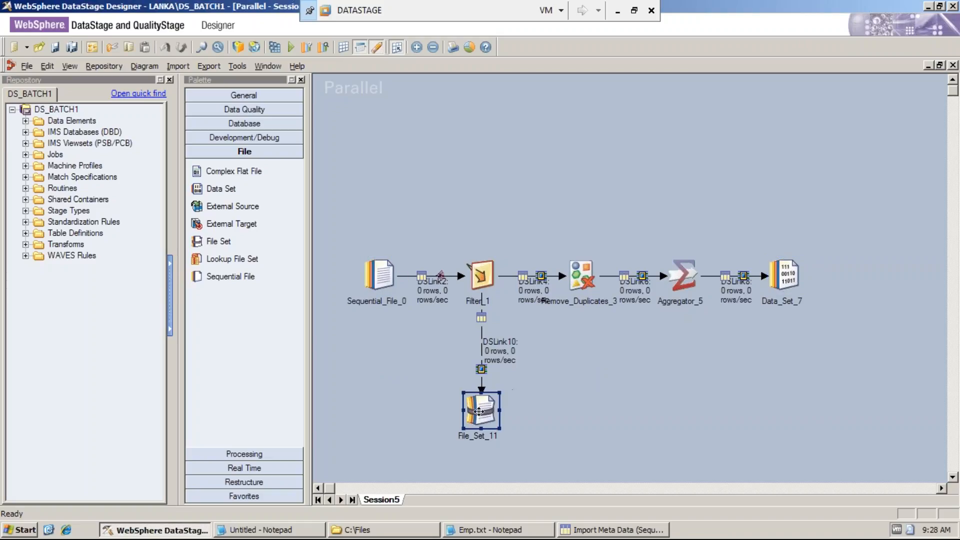
pyautogui.click(382, 275)
pyautogui.click(560, 355)
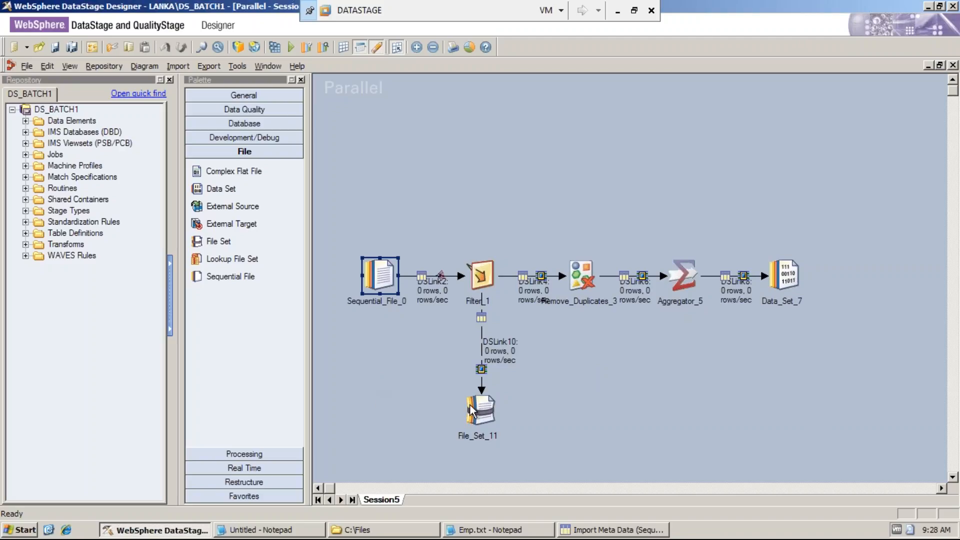
pyautogui.click(492, 409)
pyautogui.click(782, 274)
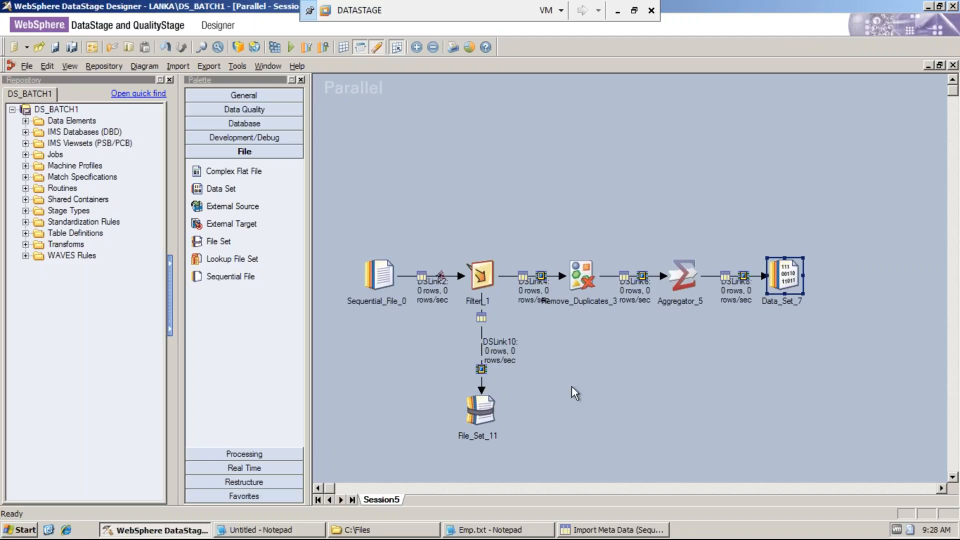
pyautogui.click(389, 278)
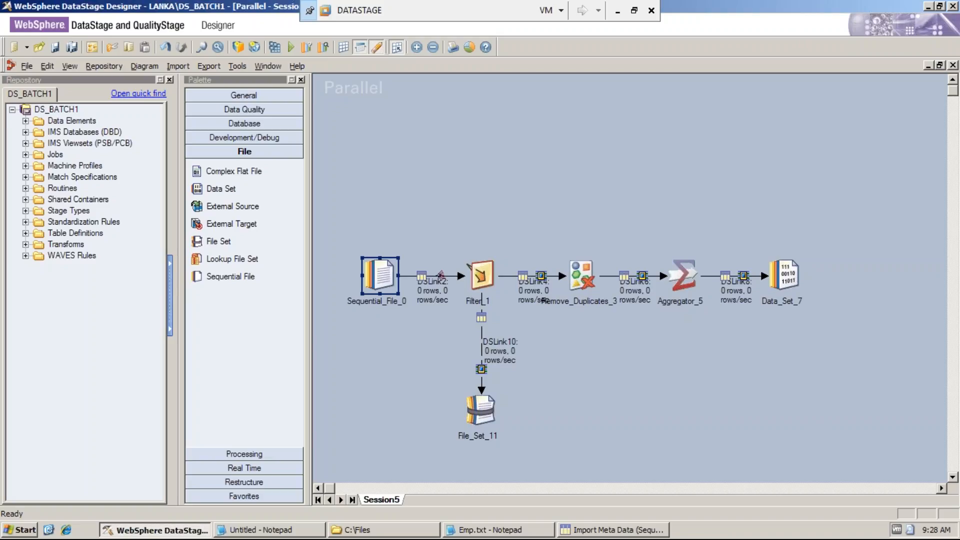
pyautogui.click(781, 276)
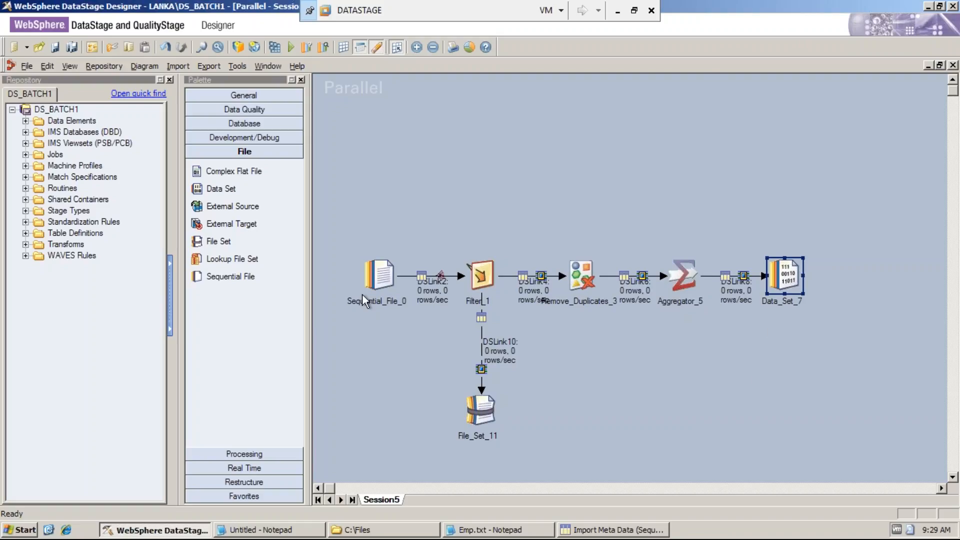
pyautogui.click(378, 280)
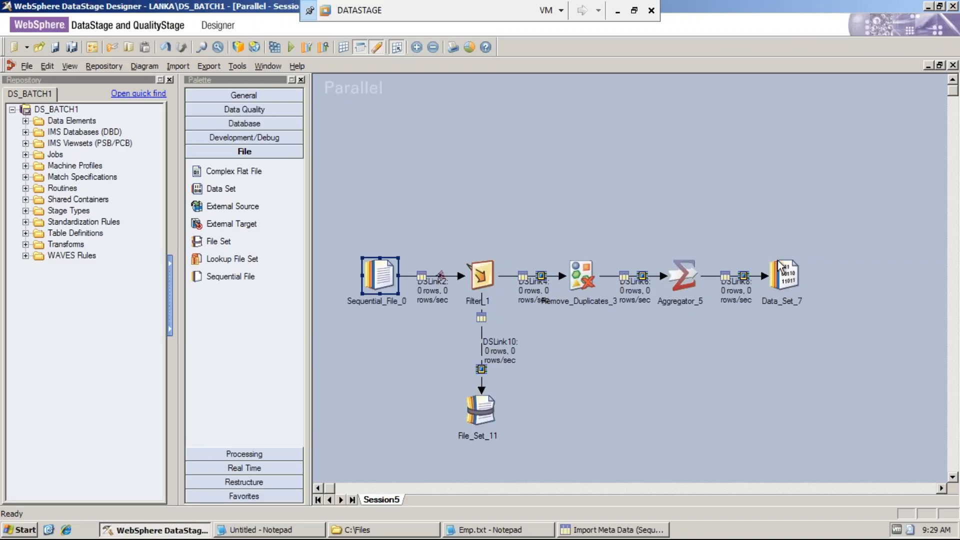
pyautogui.click(776, 285)
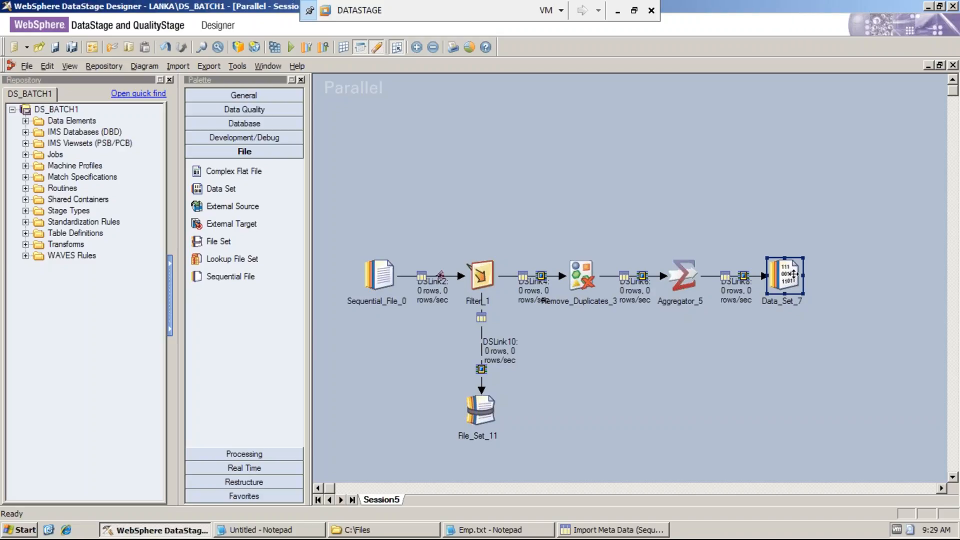
# Step: Set the target file of Data_Set_7 to C:\Files\Emp_Output.DS in its input properties
pyautogui.doubleClick(794, 273)
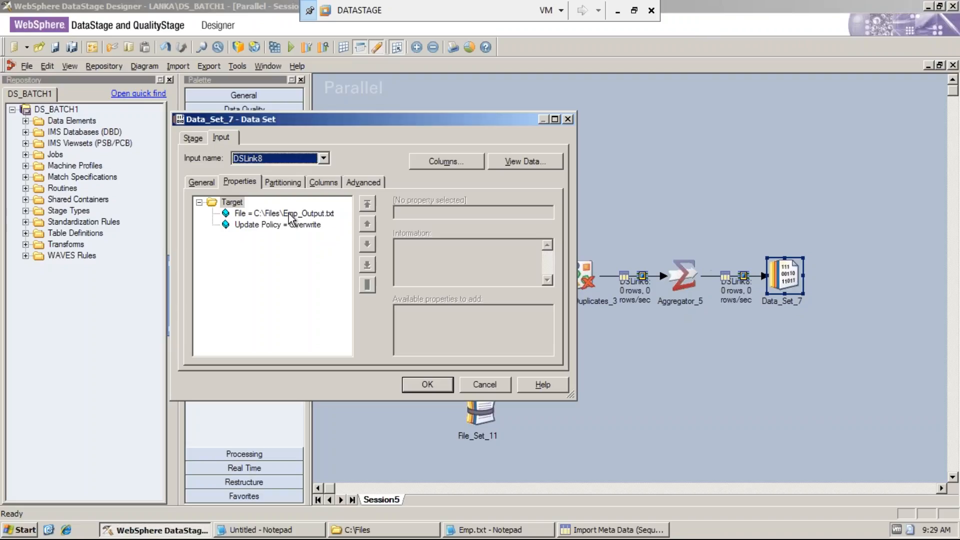
pyautogui.click(289, 215)
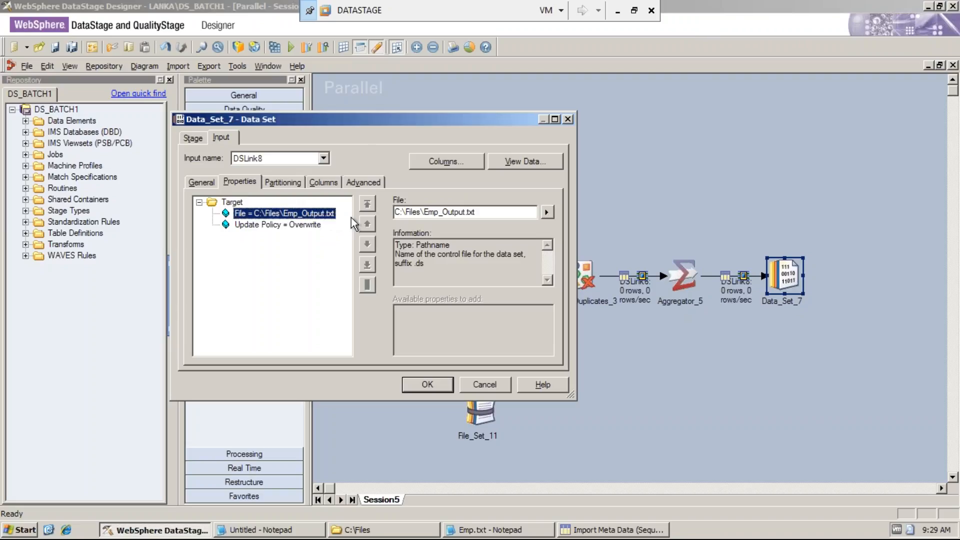
pyautogui.moveTo(424, 214); pyautogui.dragTo(502, 217)
pyautogui.click(476, 213)
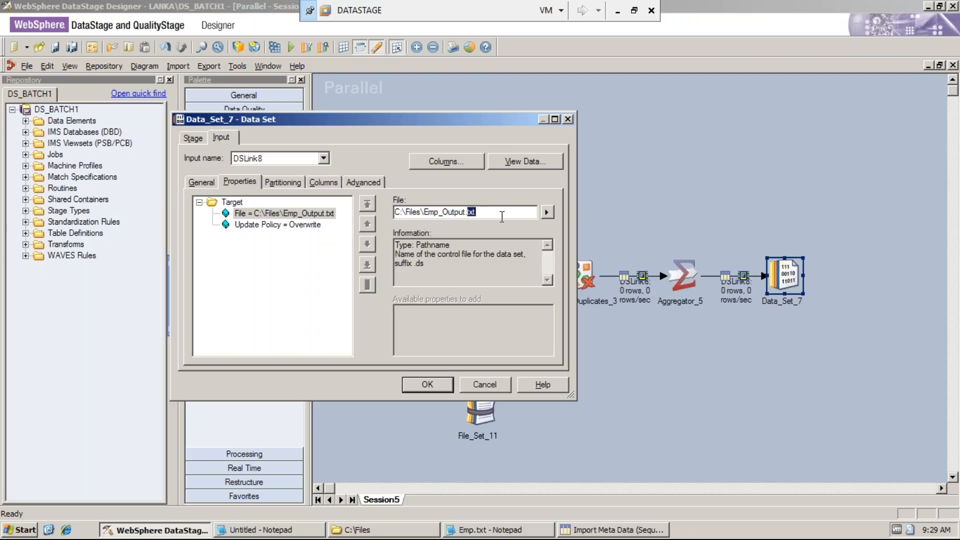
pyautogui.write('DS')
pyautogui.press('Left')
pyautogui.press('Left')
pyautogui.press('BackSpace')
pyautogui.write('.')
pyautogui.click(260, 225)
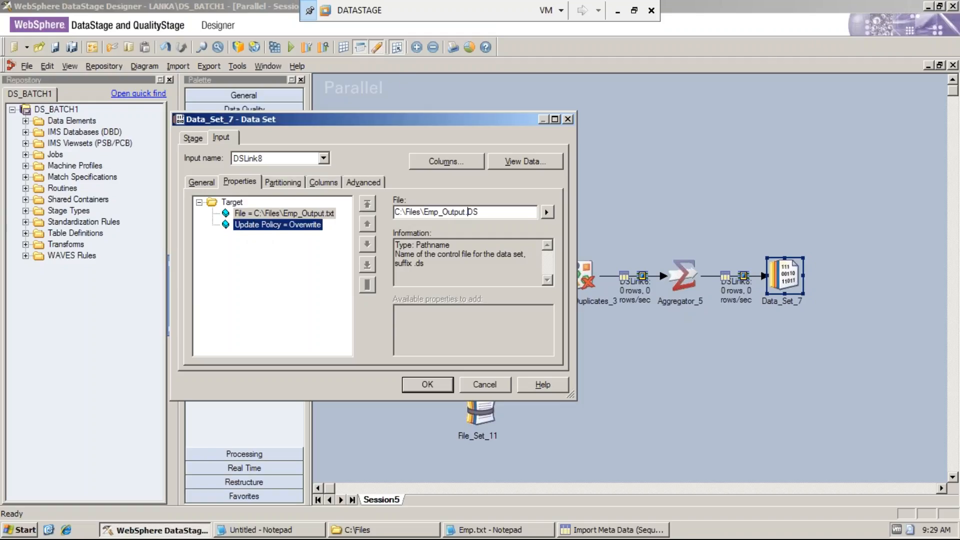
pyautogui.click(320, 214)
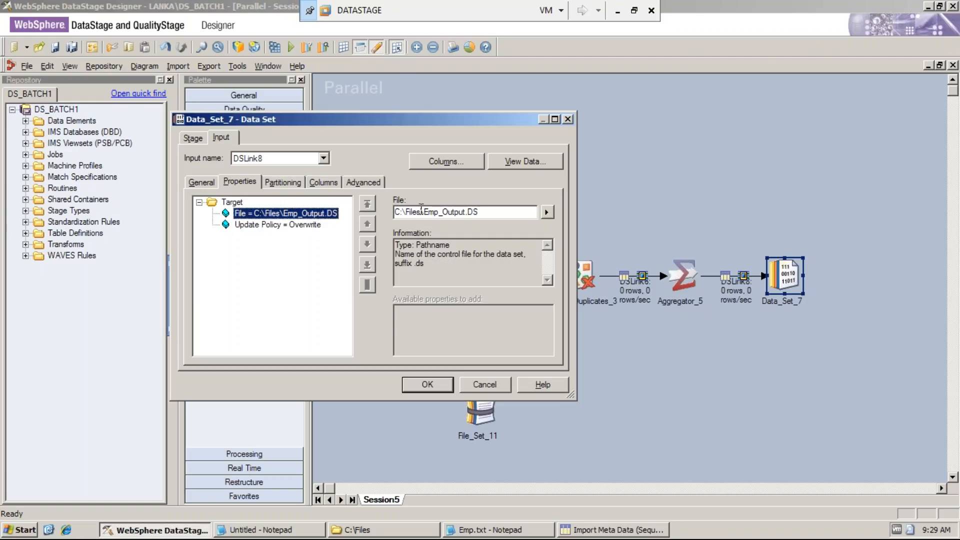
pyautogui.moveTo(423, 212); pyautogui.dragTo(523, 269)
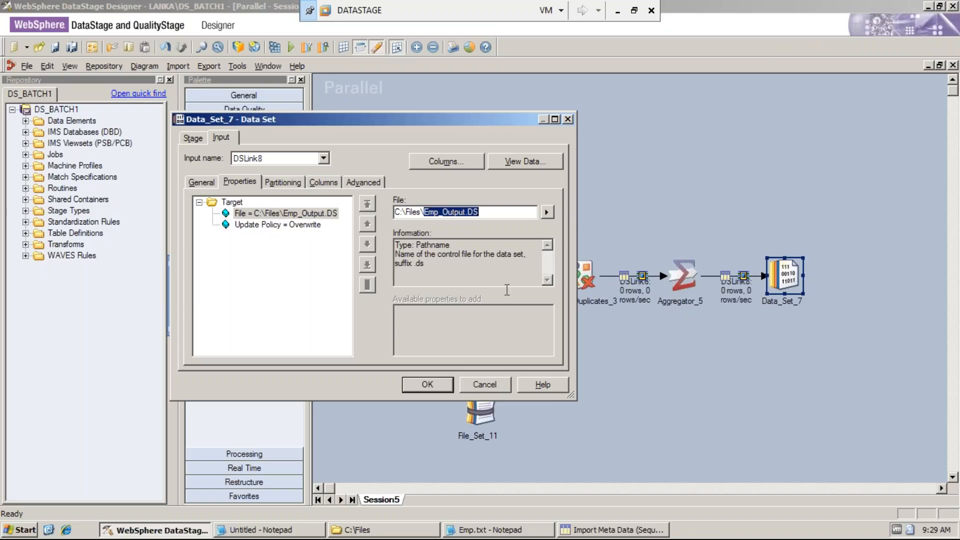
# Step: Switch to the Notepad notes and add the lines "Descriptor File" and "Data file" a few blank lines below the numbered list
pyautogui.click(283, 531)
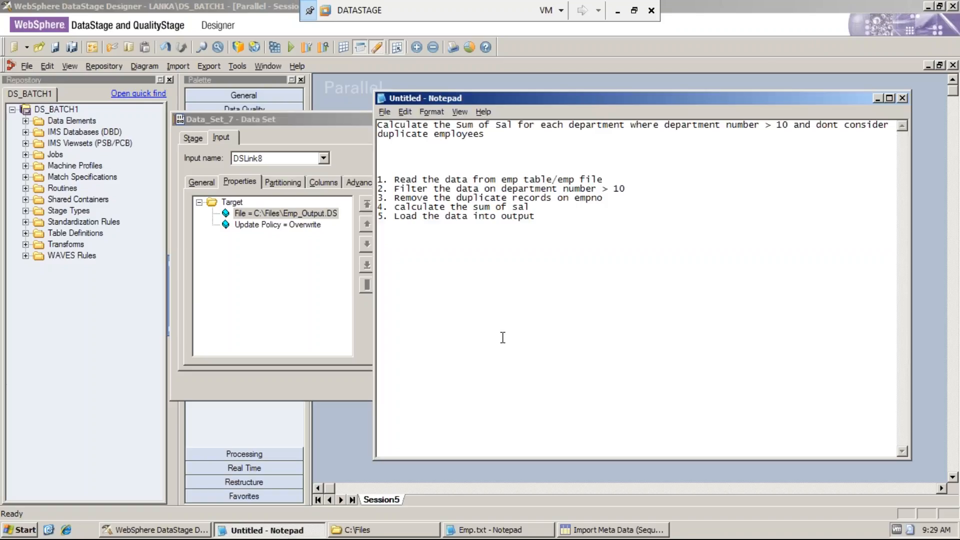
pyautogui.click(554, 216)
pyautogui.press('Return')
pyautogui.press('Return')
pyautogui.press('Return')
pyautogui.press('Return')
pyautogui.press('Return')
pyautogui.write('Descriptor File')
pyautogui.press('Return')
pyautogui.write('Data file')
pyautogui.moveTo(464, 263); pyautogui.dragTo(380, 265)
# Step: Complete the Descriptor File line in the notes with "- Location of the data file"
pyautogui.click(464, 260)
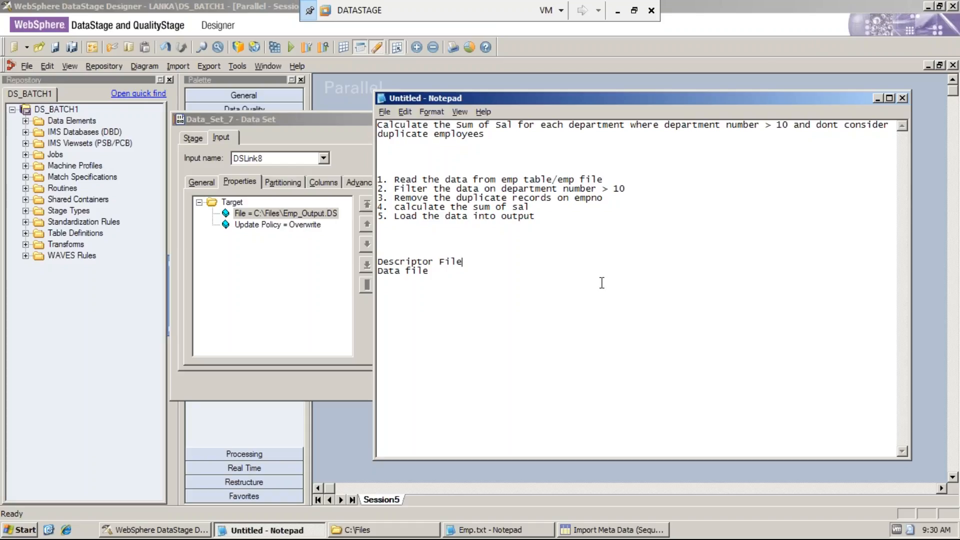
pyautogui.write('-= ')
pyautogui.write('Location')
pyautogui.write(' of the data file')
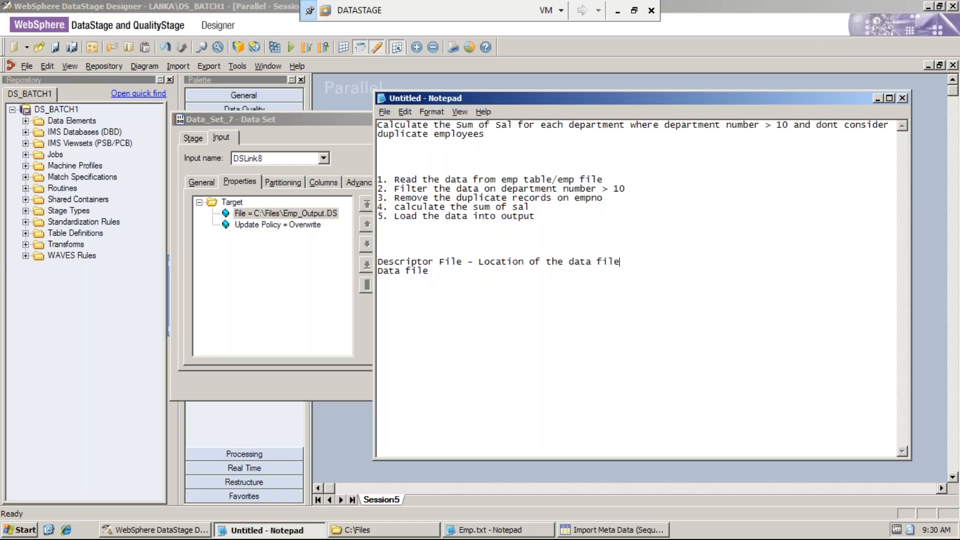
pyautogui.moveTo(462, 264); pyautogui.dragTo(377, 262)
pyautogui.click(467, 284)
pyautogui.moveTo(478, 262); pyautogui.dragTo(523, 262)
pyautogui.moveTo(597, 262); pyautogui.dragTo(614, 261)
pyautogui.moveTo(429, 271); pyautogui.dragTo(378, 271)
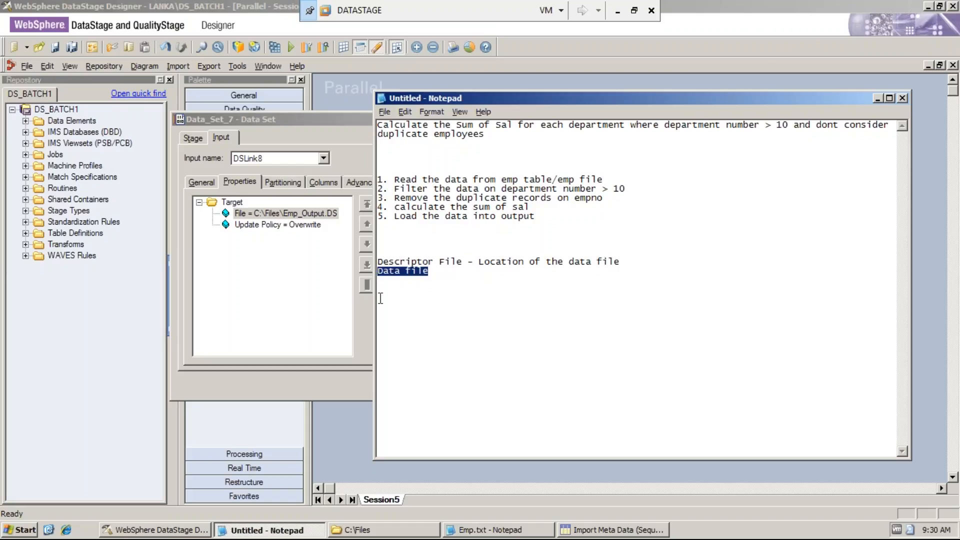
# Step: Insert blank lines above the Descriptor File line and add the heading "Sequential file stage" there
pyautogui.click(380, 243)
pyautogui.press('Return')
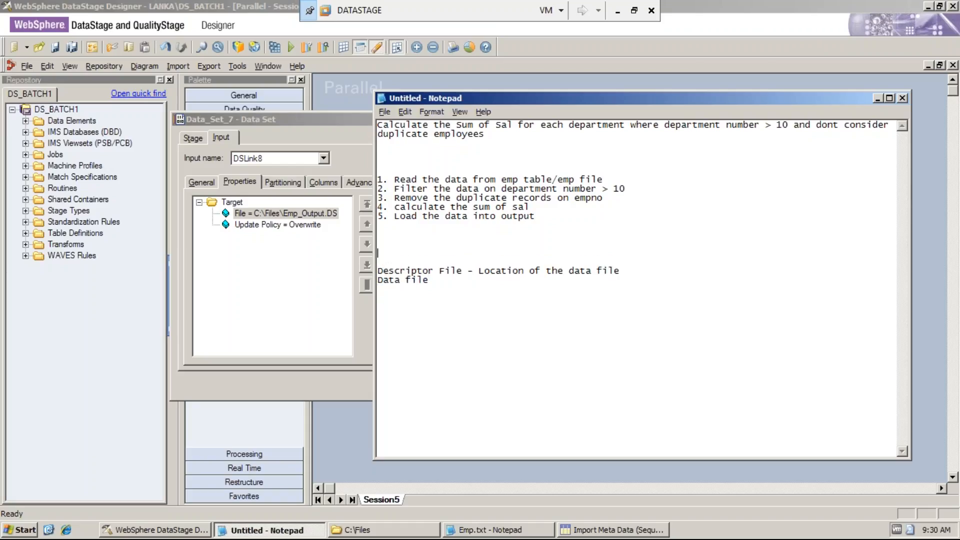
pyautogui.press('Return')
pyautogui.press('Return')
pyautogui.press('Up')
pyautogui.press('Up')
pyautogui.write('Se')
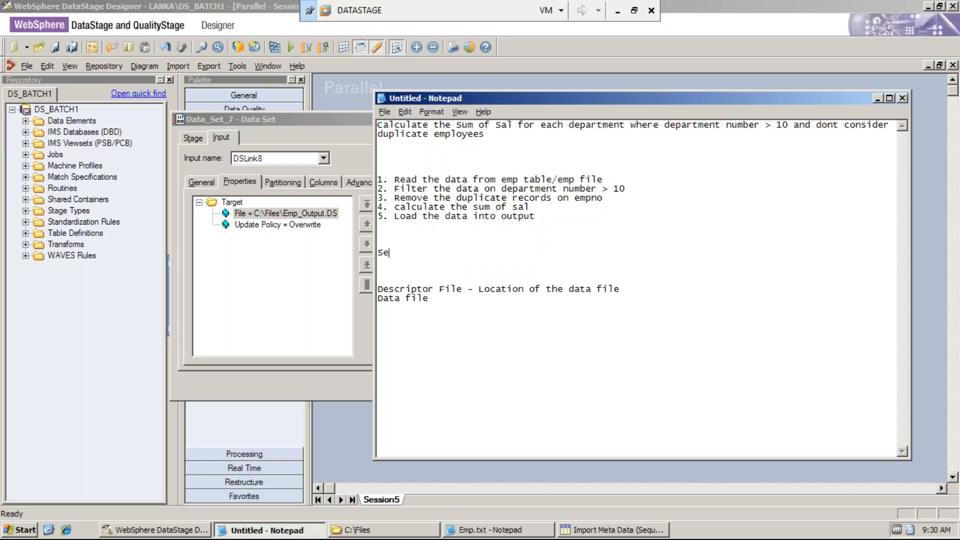
pyautogui.write('quentila')
pyautogui.press('BackSpace')
pyautogui.press('BackSpace')
pyautogui.write('al file stage')
pyautogui.press('Return')
# Step: List "normal text file", "view the data directly", "delete the data" and "move the file / copy" under the Sequential file stage heading
pyautogui.write('n')
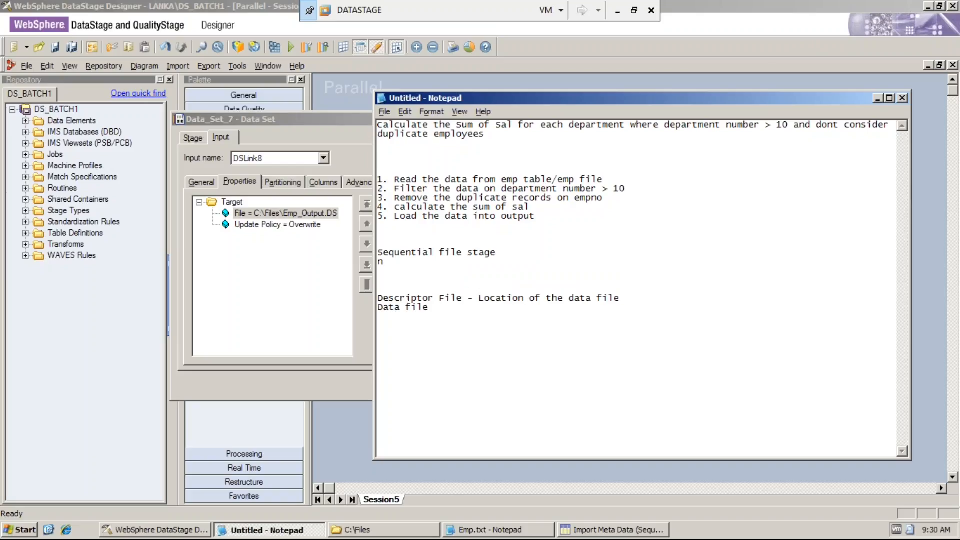
pyautogui.write('ormal text file')
pyautogui.press('Return')
pyautogui.write('v')
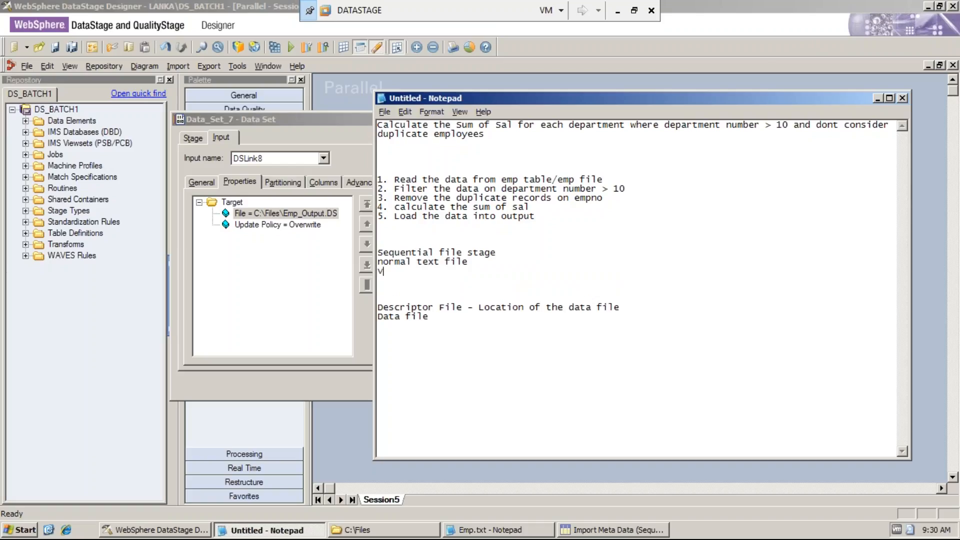
pyautogui.write('iew the data directly')
pyautogui.press('Return')
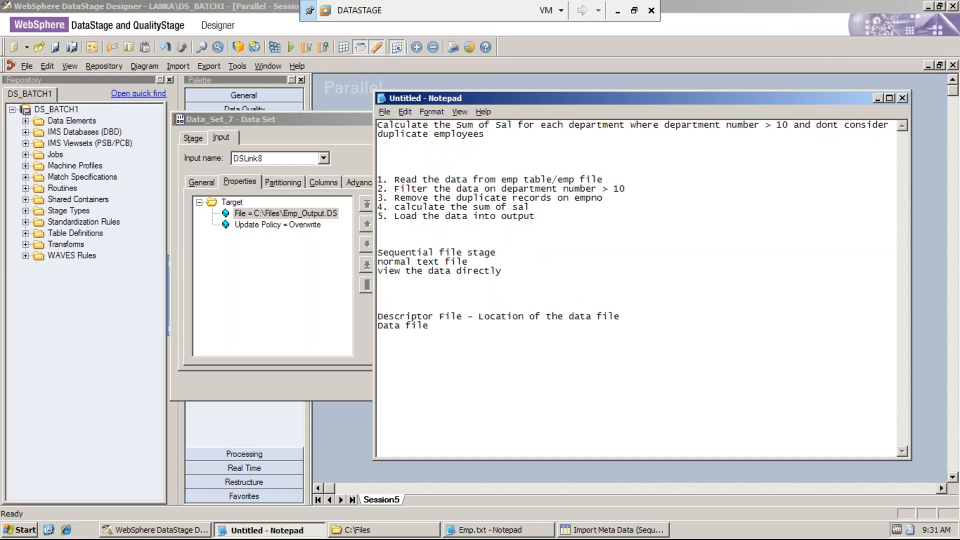
pyautogui.write('delete the data')
pyautogui.press('Return')
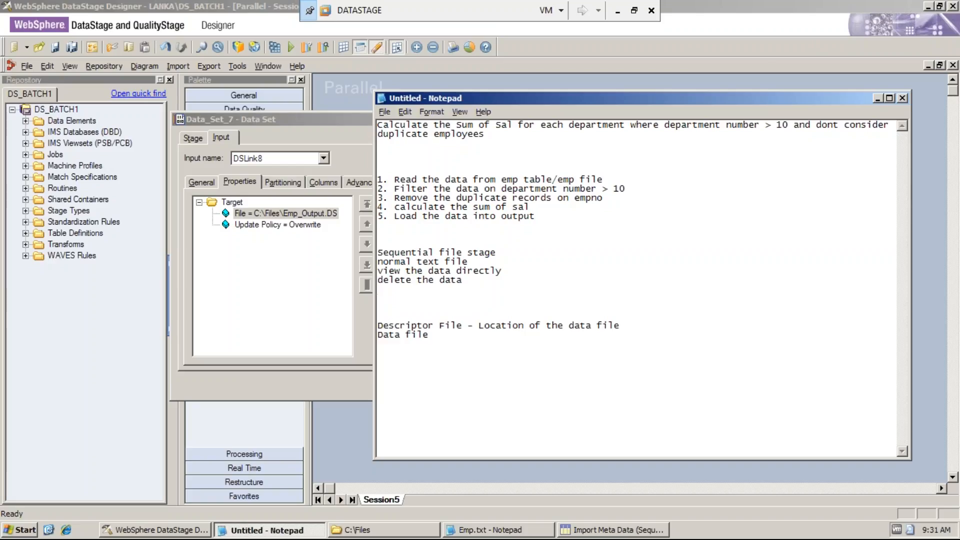
pyautogui.write('move the file / copy')
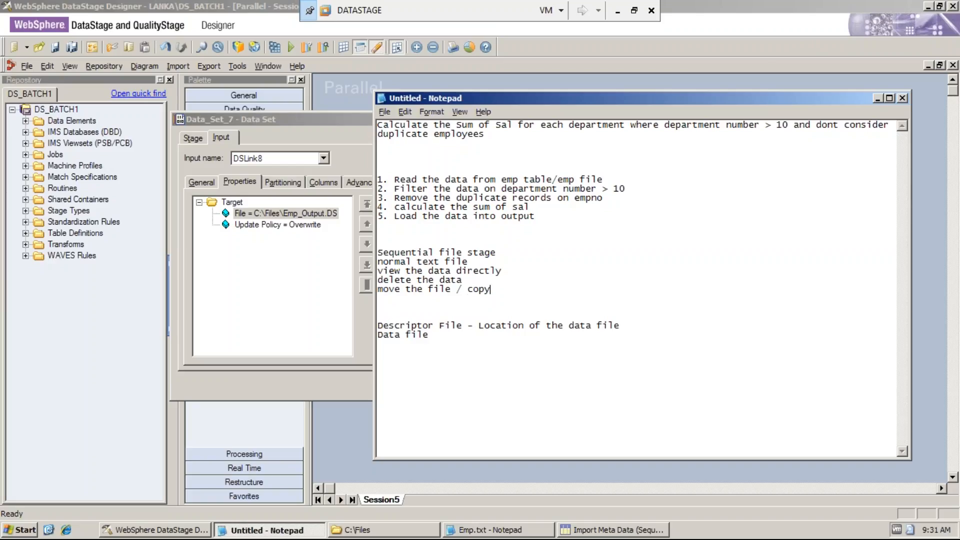
pyautogui.press('Return')
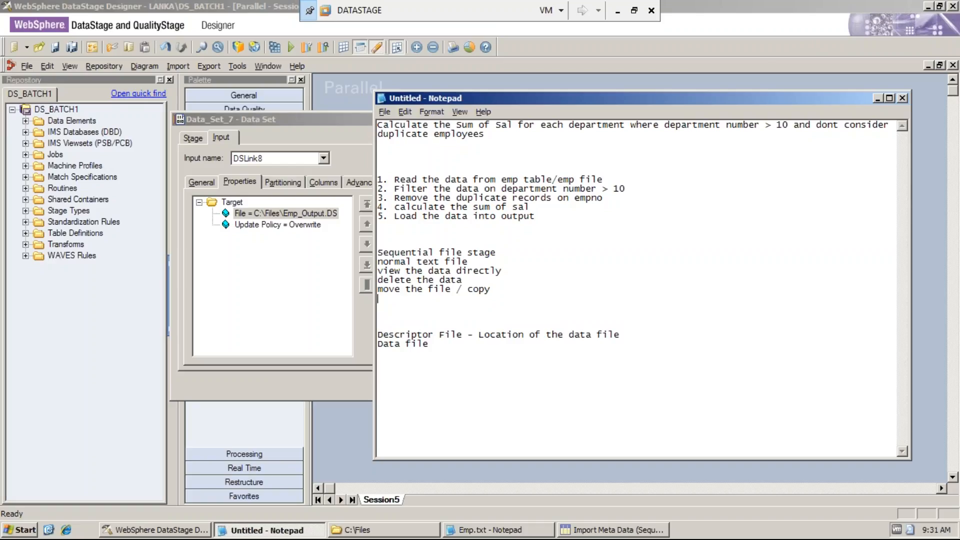
# Step: Add the heading "Dataset:" below the Sequential file stage list in the notes
pyautogui.press('Return')
pyautogui.press('Return')
pyautogui.write('Date')
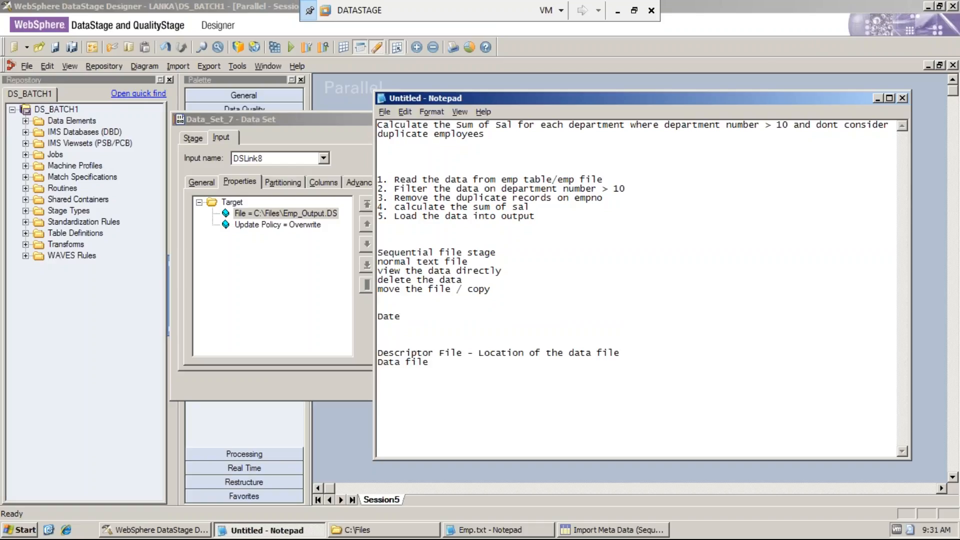
pyautogui.press('BackSpace')
pyautogui.write('aset:')
pyautogui.press('Return')
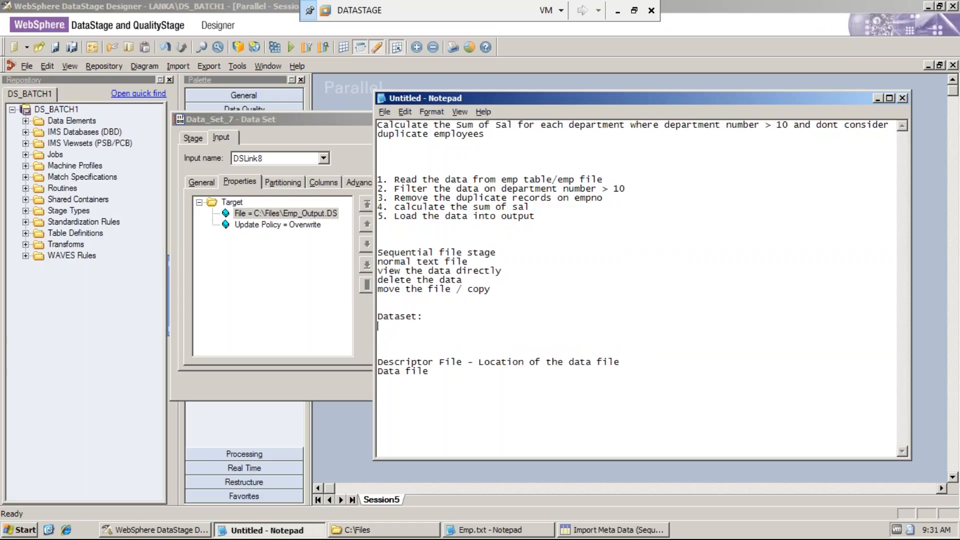
# Step: Write "Its operating file" under the Dataset heading and remove the blank lines before the Descriptor File line
pyautogui.write('Its operating file')
pyautogui.press('Delete')
pyautogui.press('Delete')
pyautogui.press('Delete')
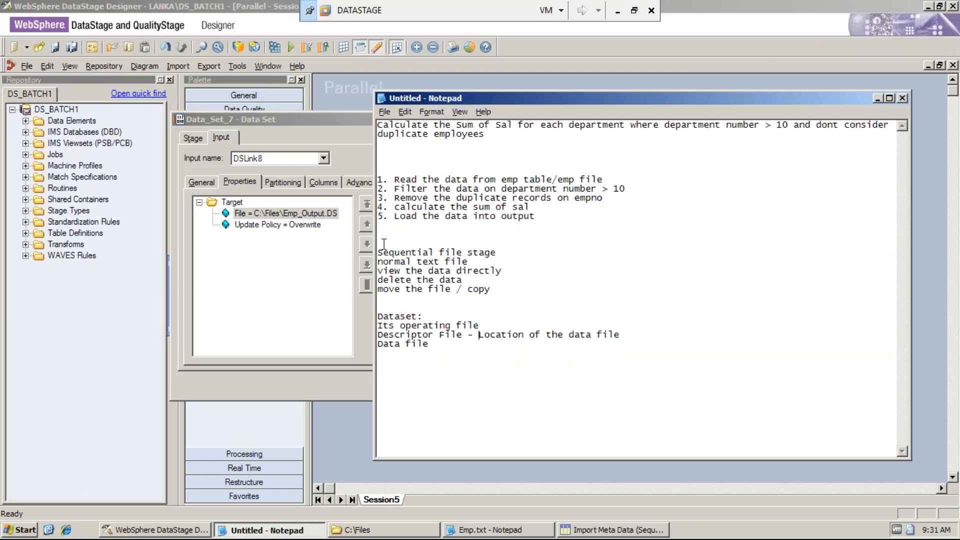
# Step: Insert the line "Internally creates two files" above the Descriptor File line and indent the Descriptor File and Data file lines beneath it
pyautogui.click(378, 335)
pyautogui.write('Intern')
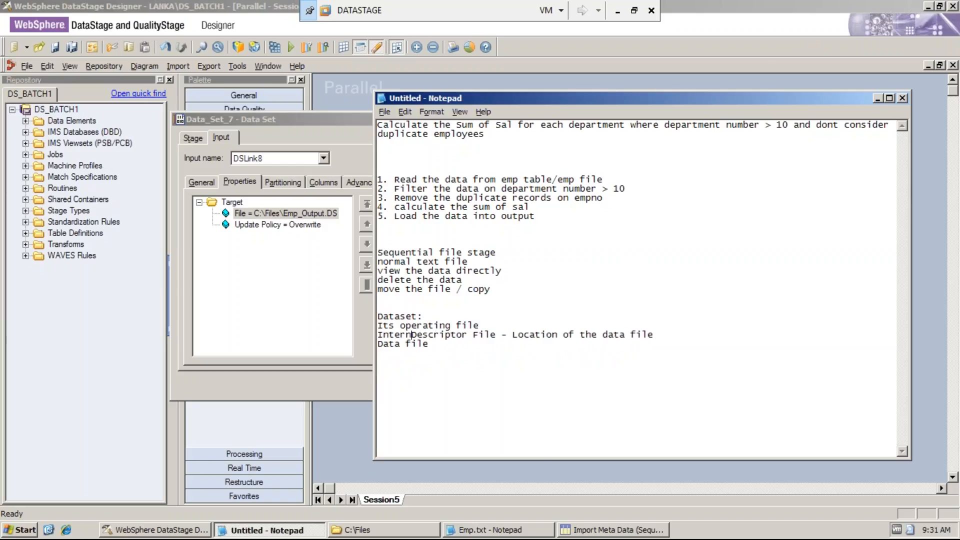
pyautogui.write('ally crea')
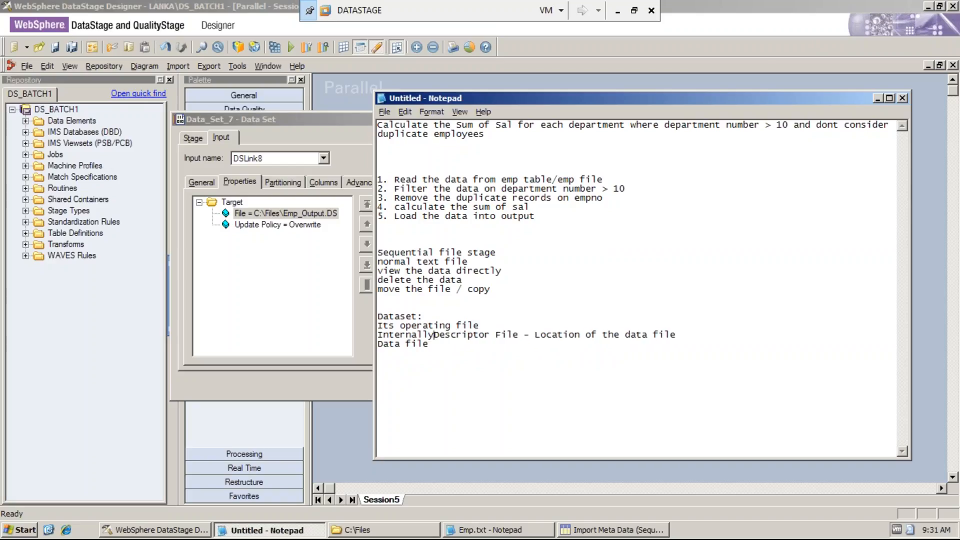
pyautogui.write('tes two ')
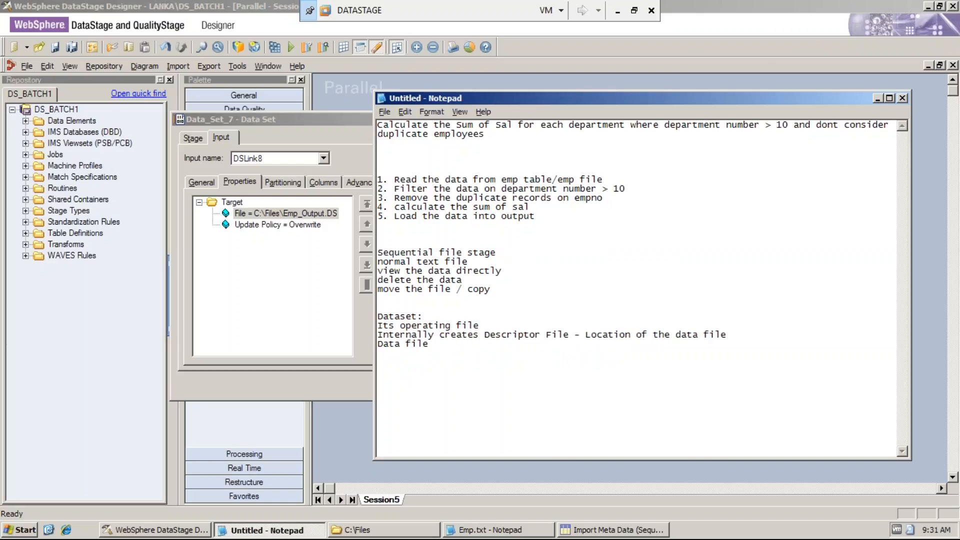
pyautogui.write('files')
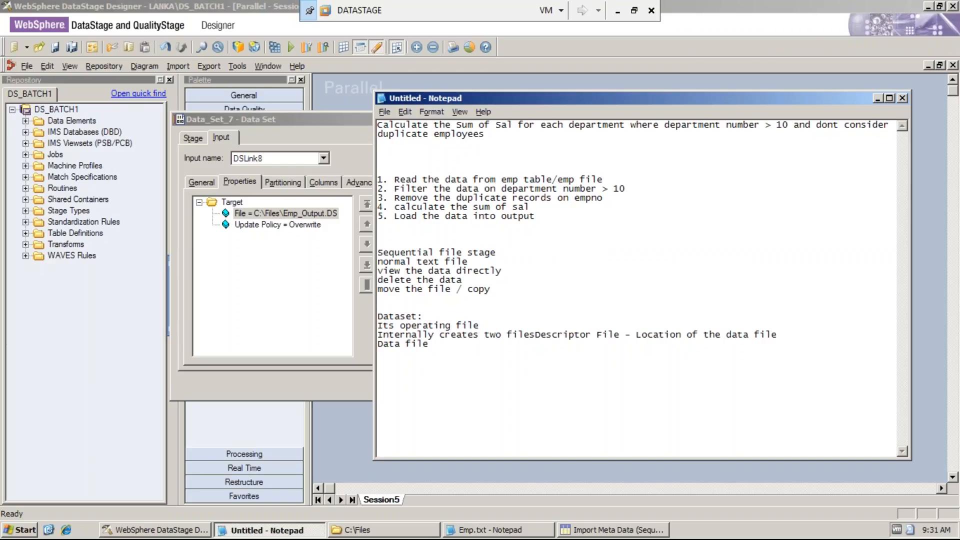
pyautogui.press('Return')
pyautogui.press('Tab')
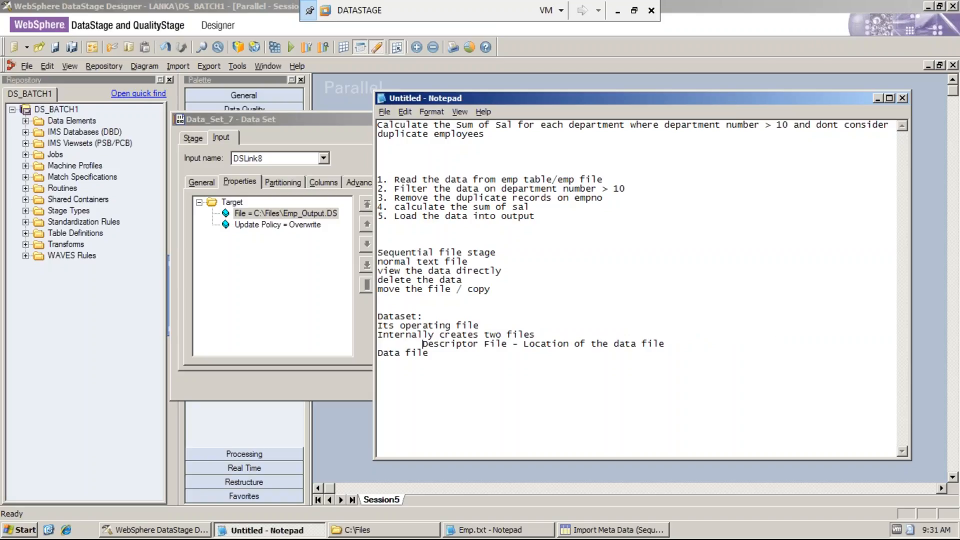
pyautogui.press('Down')
pyautogui.press('Home')
pyautogui.press('Tab')
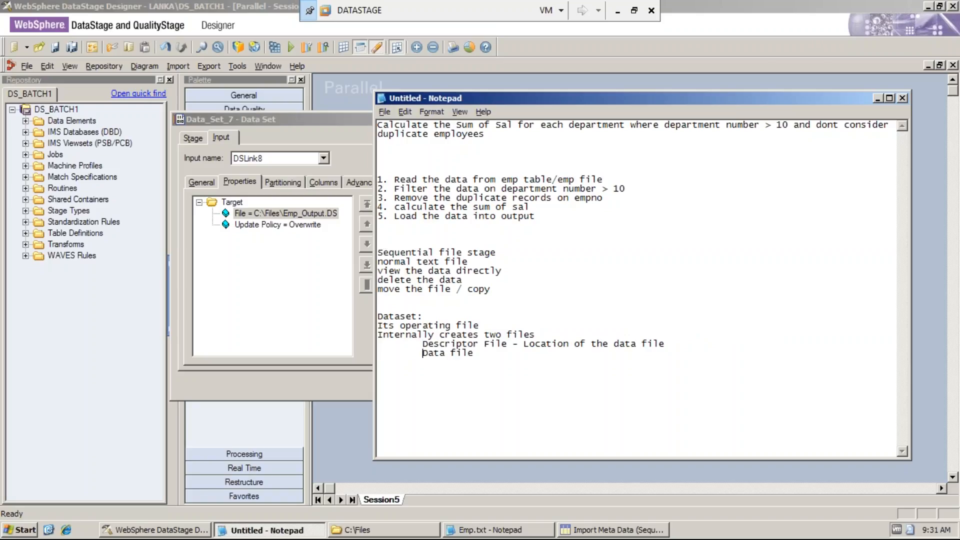
# Step: Add the lines "stored the data on partitions" and "stores the data in binary format" below the Data file line
pyautogui.press('Down')
pyautogui.write('stored the data on p')
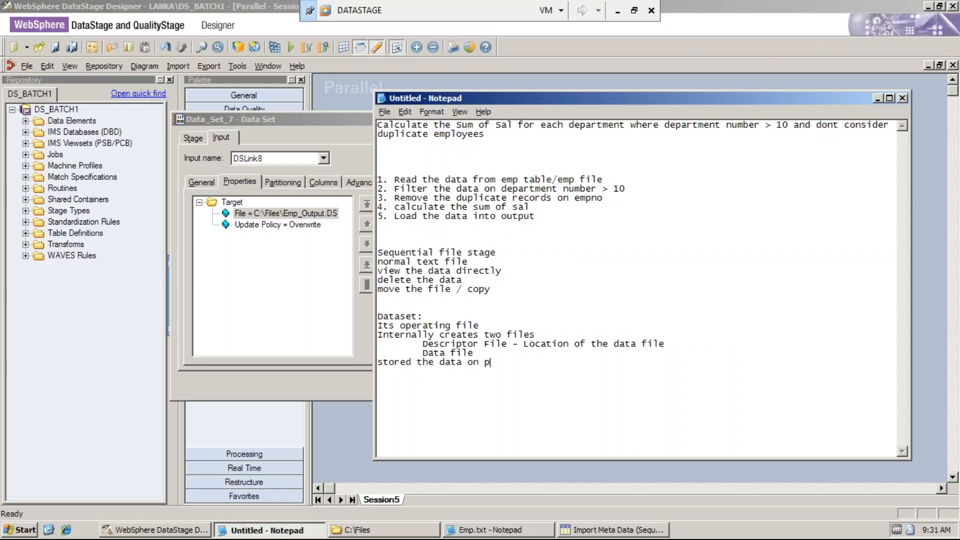
pyautogui.write('artitions')
pyautogui.press('Return')
pyautogui.write('stores the ')
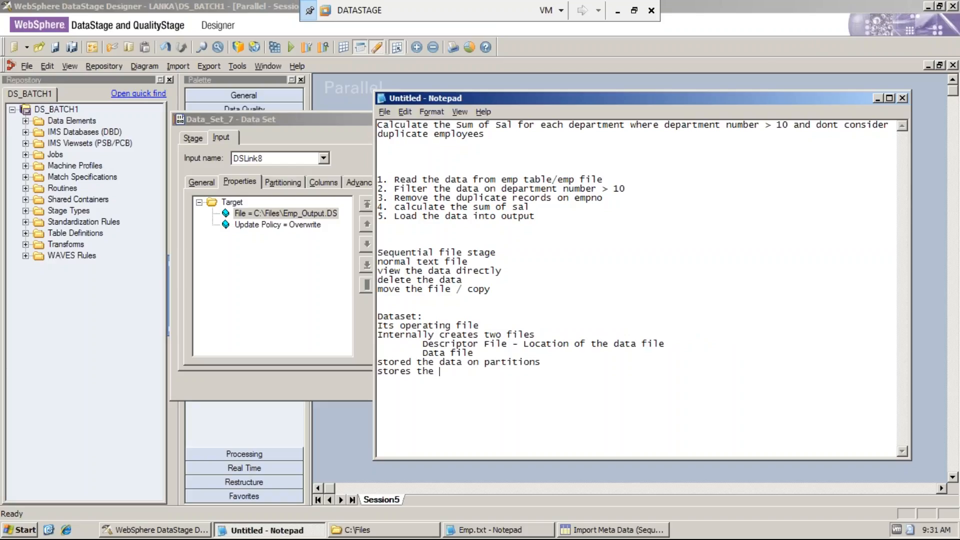
pyautogui.write('data in binary format')
pyautogui.press('Return')
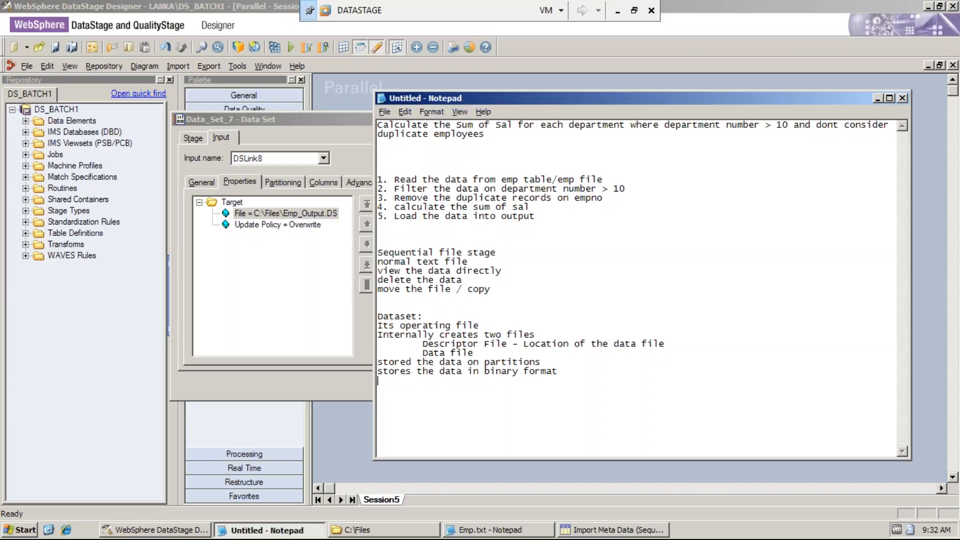
# Step: Add the line "in Linked jobs" to the Dataset notes and start a "Fileset:" heading below it
pyautogui.write('in Linked jobs')
pyautogui.press('Return')
pyautogui.press('Return')
pyautogui.write('File')
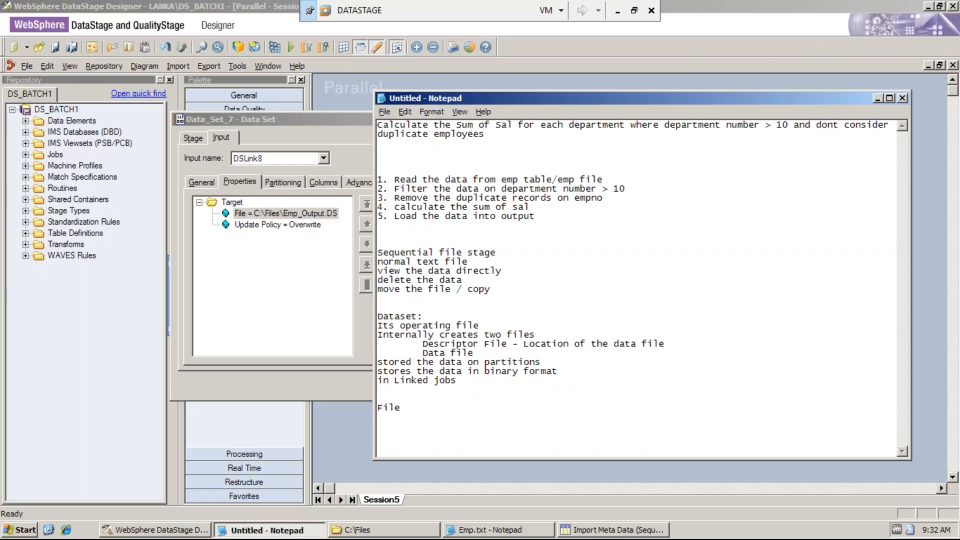
pyautogui.write('e')
pyautogui.press('BackSpace')
pyautogui.write('set:')
pyautogui.press('Return')
pyautogui.press('Return')
pyautogui.press('BackSpace')
# Step: Switch back to DataStage Designer and accept the Data_Set_7 stage properties
pyautogui.click(350, 430)
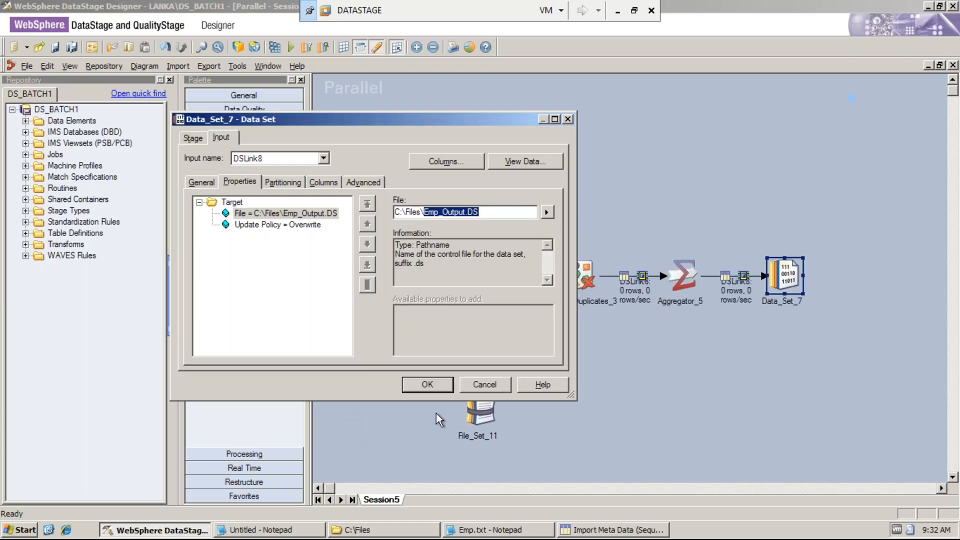
pyautogui.click(427, 385)
pyautogui.click(486, 414)
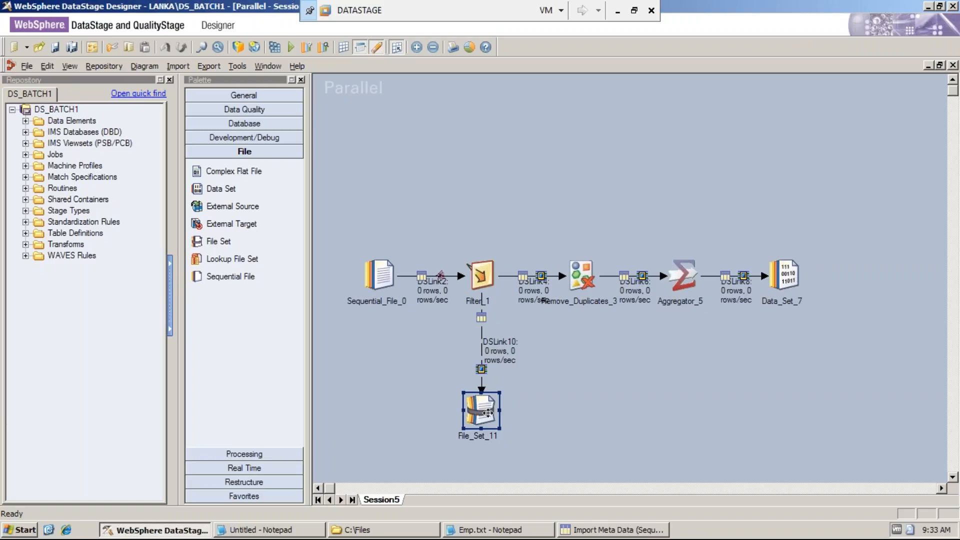
pyautogui.click(784, 276)
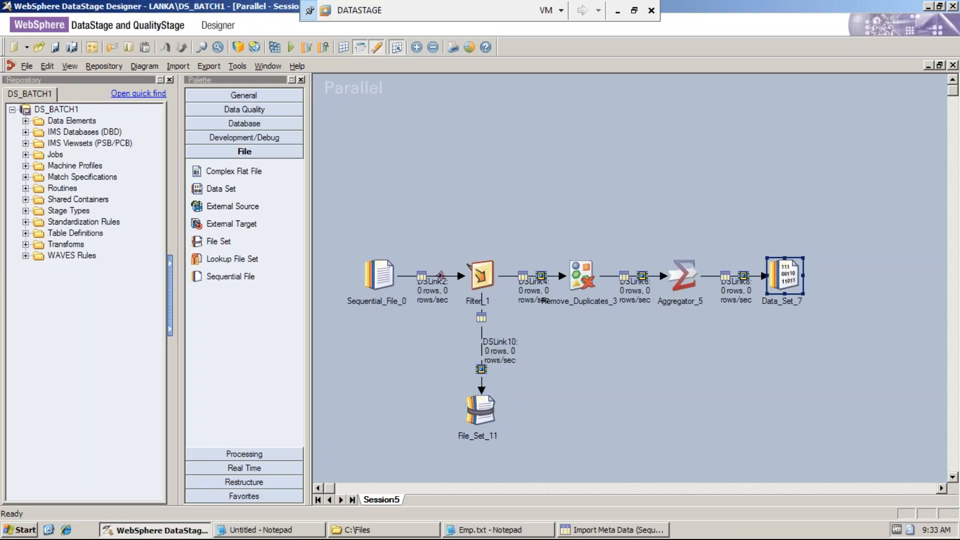
pyautogui.click(491, 416)
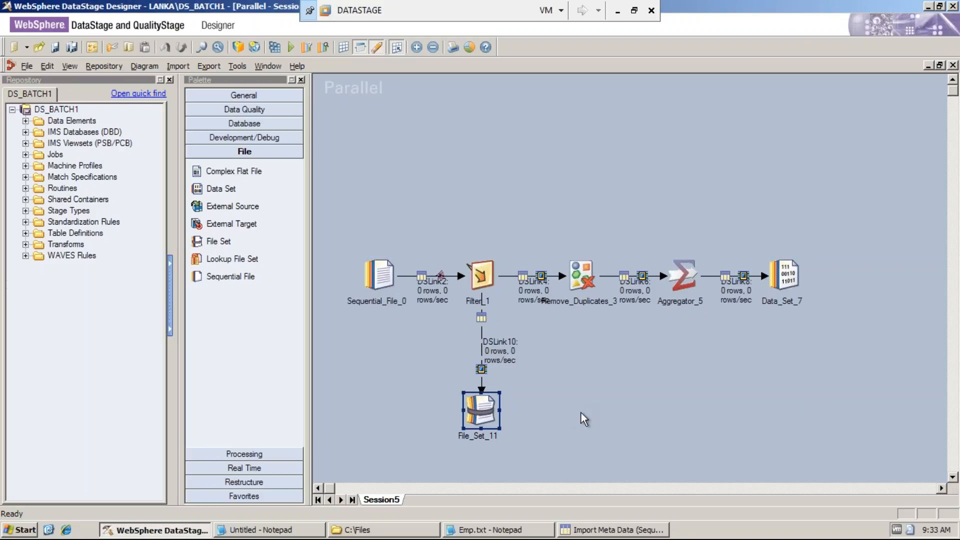
pyautogui.click(618, 534)
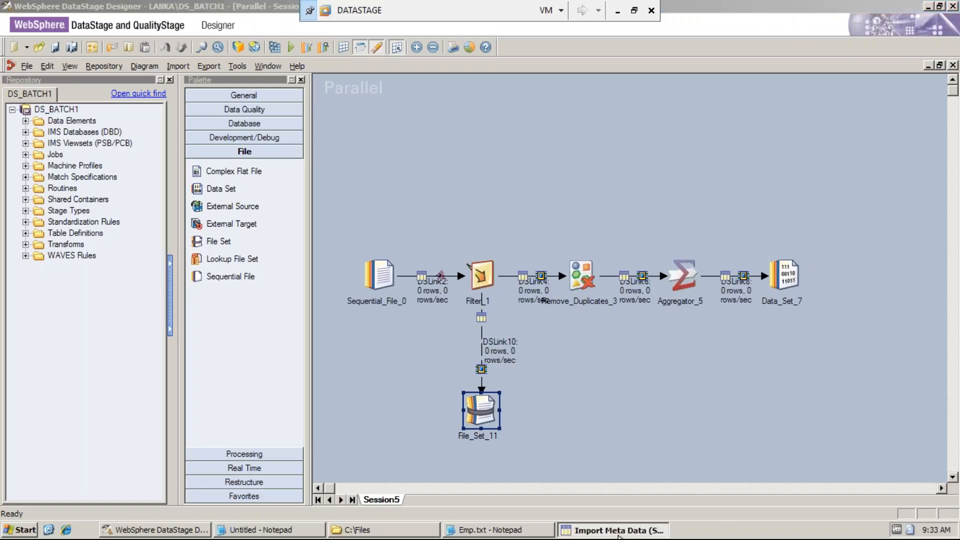
pyautogui.click(635, 393)
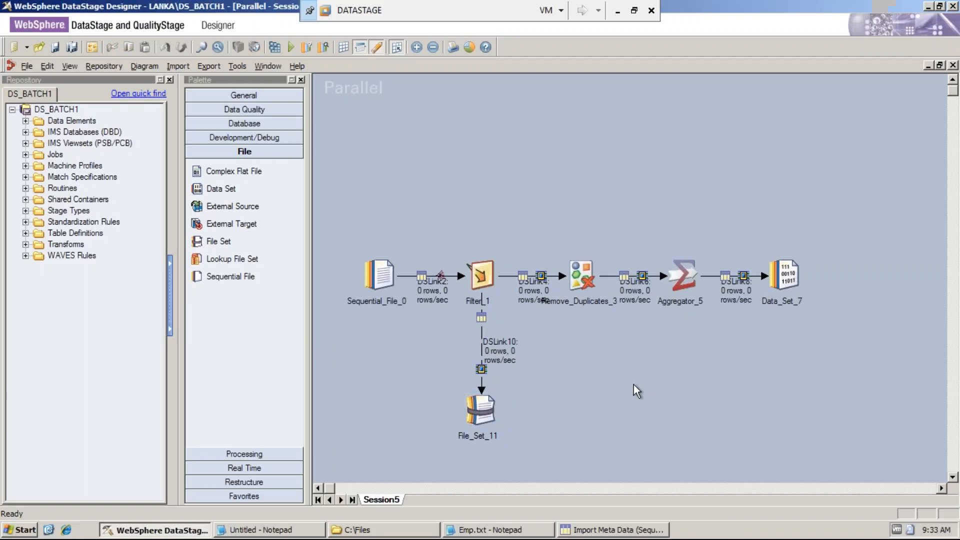
pyautogui.click(595, 533)
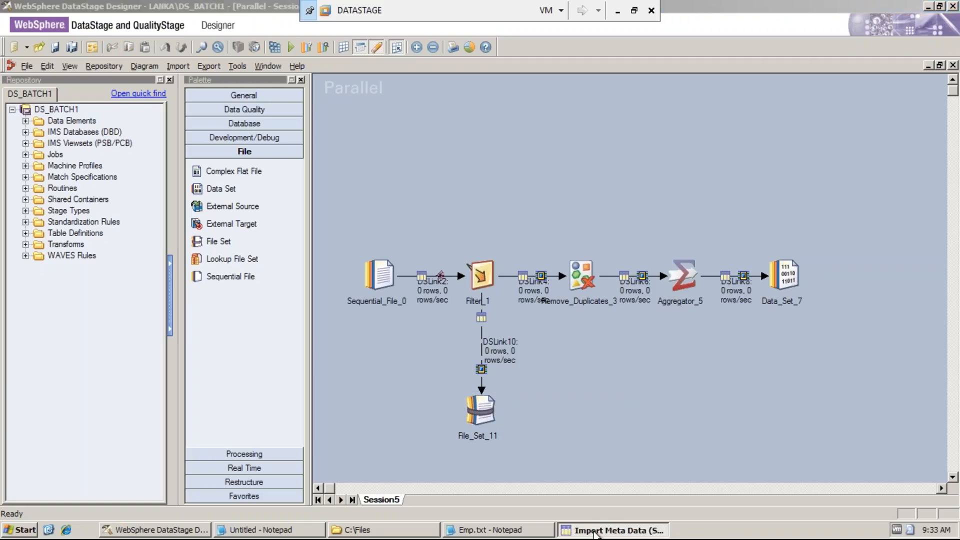
pyautogui.click(592, 376)
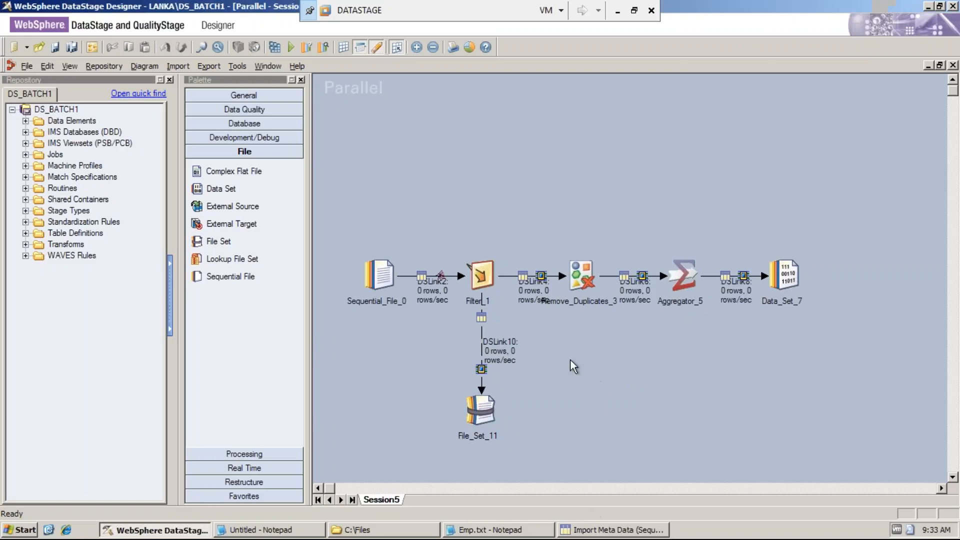
# Step: Try extending the Filter_1 stage's where clause to "DEPTNO > 10 AND SAL >1000"
pyautogui.click(481, 279)
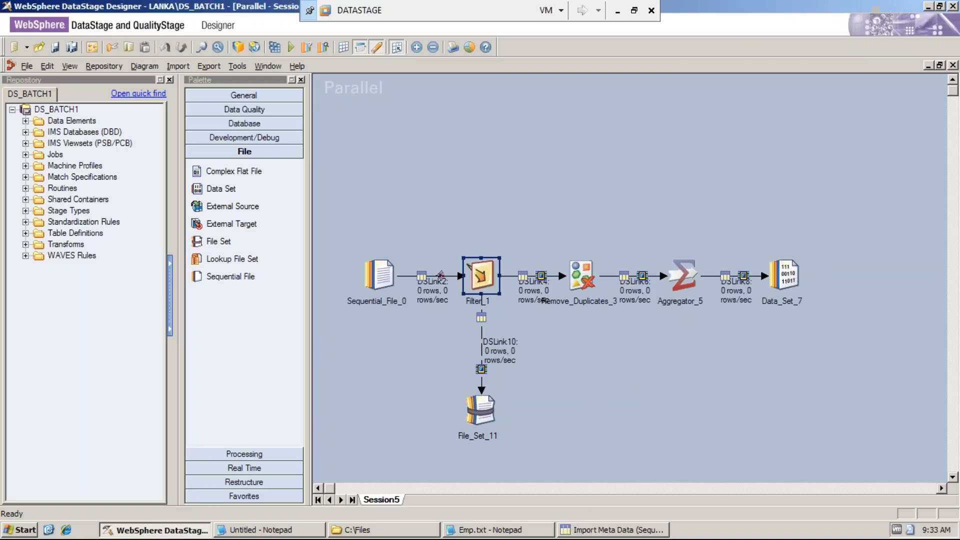
pyautogui.doubleClick(480, 276)
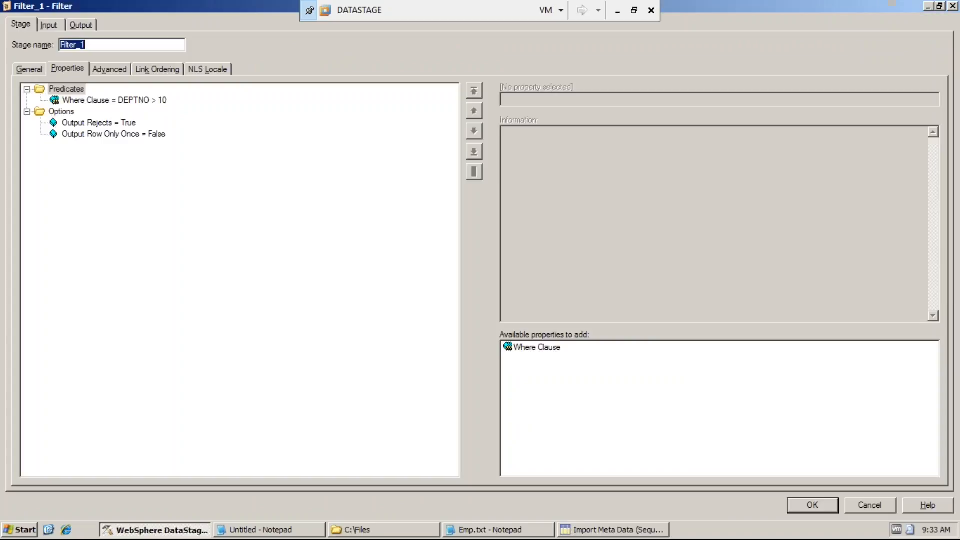
pyautogui.click(149, 100)
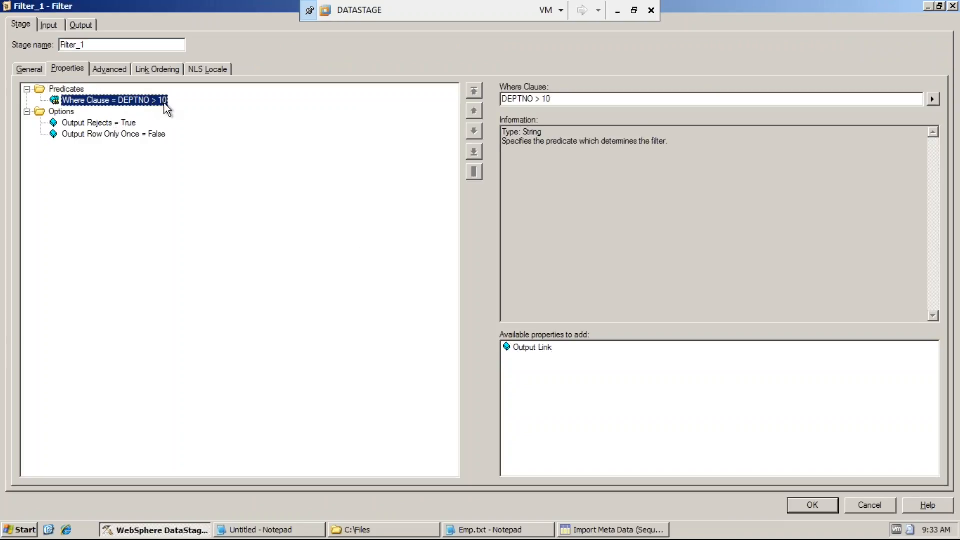
pyautogui.click(546, 102)
pyautogui.write('AN')
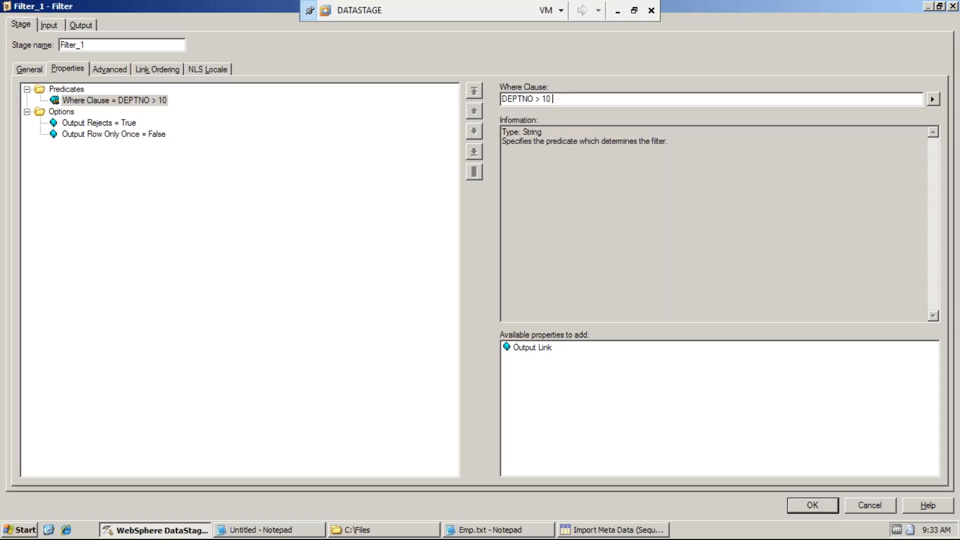
pyautogui.write('D SAL >1000')
# Step: Remove the "AND SAL >1000" condition from the where clause and cancel the Filter_1 properties
pyautogui.hotkey('shift', 'Left')
pyautogui.hotkey('shift', 'Left')
pyautogui.hotkey('shift', 'Left')
pyautogui.hotkey('shift', 'Left')
pyautogui.hotkey('shift', 'Left')
pyautogui.hotkey('shift', 'Left')
pyautogui.hotkey('shift', 'Left')
pyautogui.hotkey('shift', 'Left')
pyautogui.hotkey('shift', 'Left')
pyautogui.hotkey('shift', 'Left')
pyautogui.hotkey('shift', 'Left')
pyautogui.hotkey('shift', 'Left')
pyautogui.hotkey('shift', 'Left')
pyautogui.hotkey('shift', 'Left')
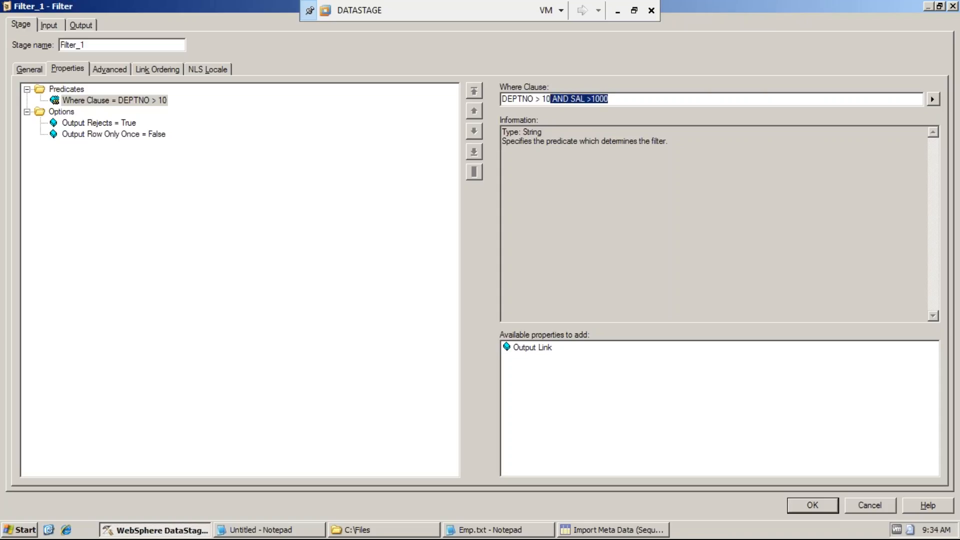
pyautogui.press('BackSpace')
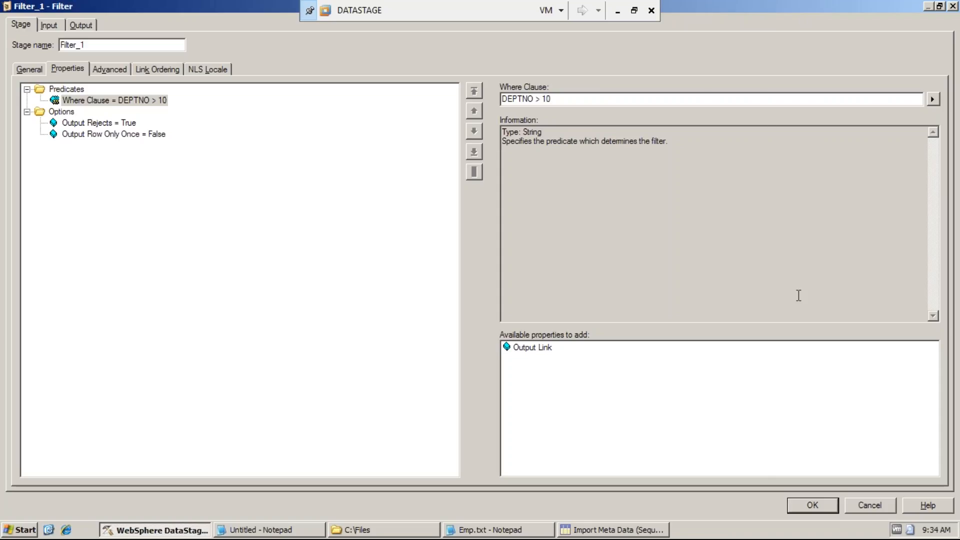
pyautogui.click(857, 501)
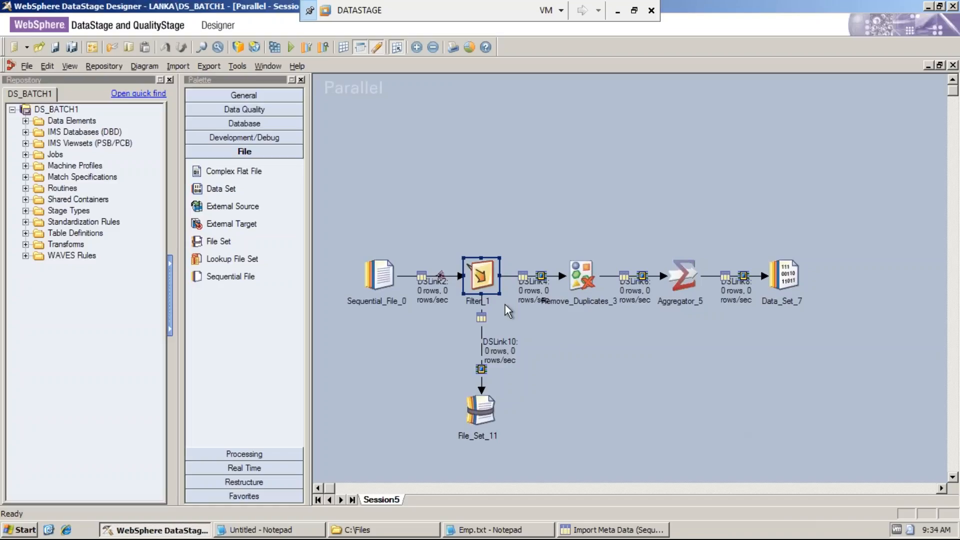
# Step: Replace the Filter_1 stage with a Switch stage attached to the existing links and open the Switch stage's properties
pyautogui.press('Delete')
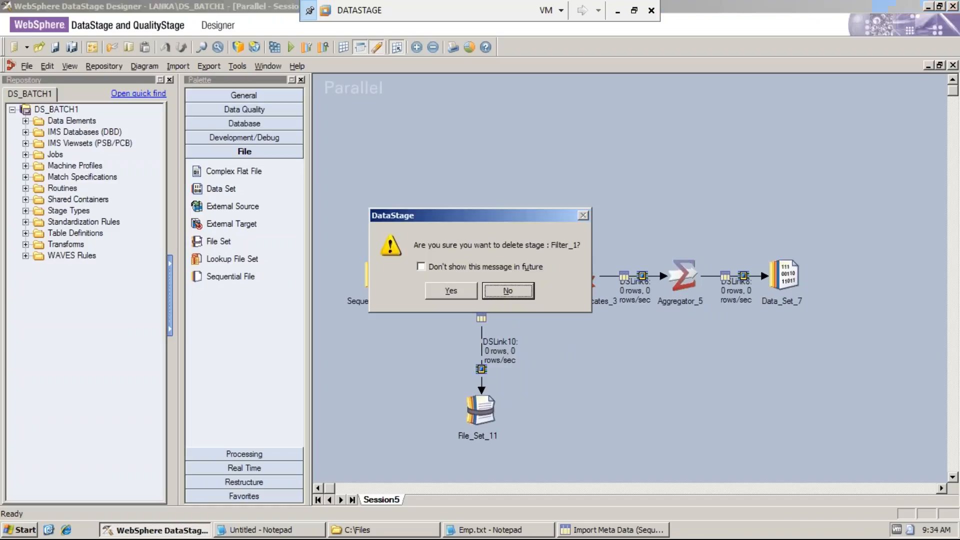
pyautogui.click(469, 294)
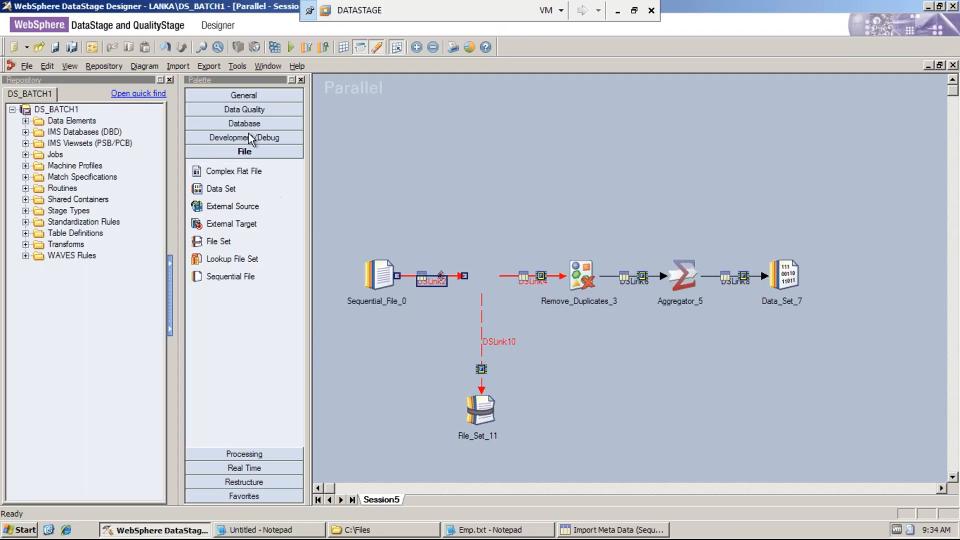
pyautogui.click(244, 457)
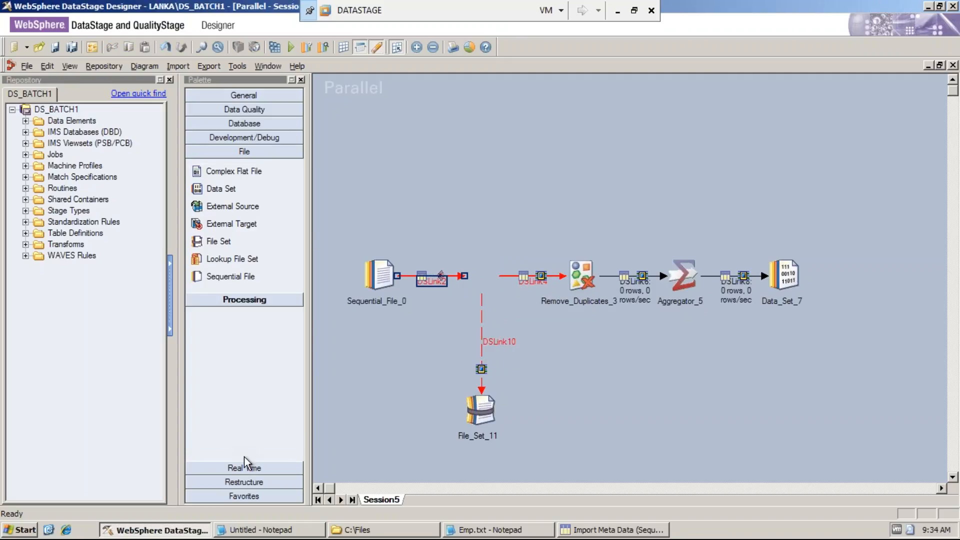
pyautogui.scroll(-4, 242, 311)
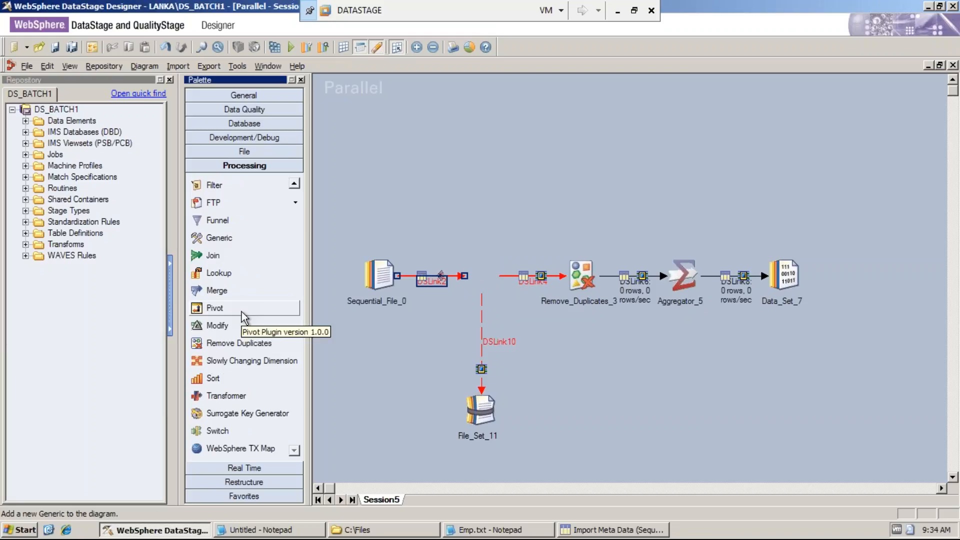
pyautogui.click(235, 431)
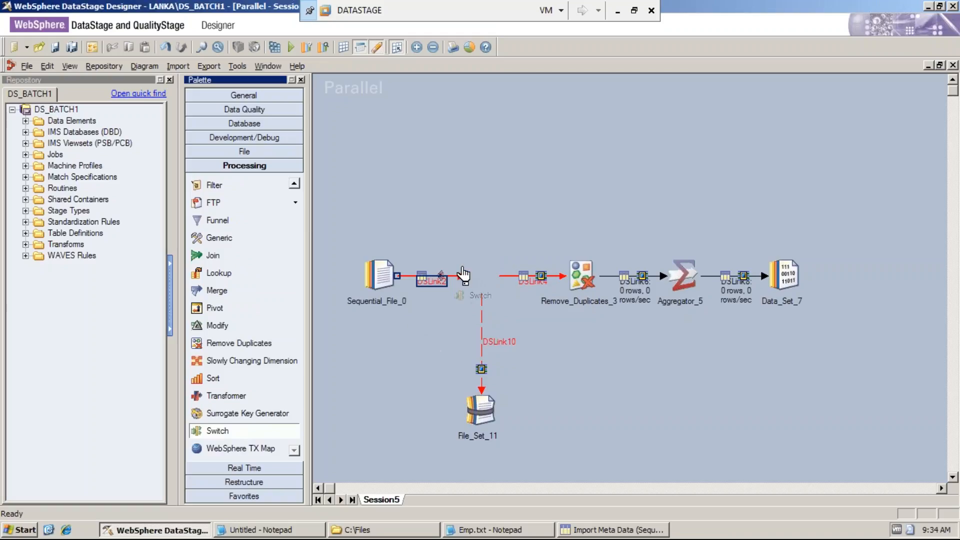
pyautogui.click(481, 276)
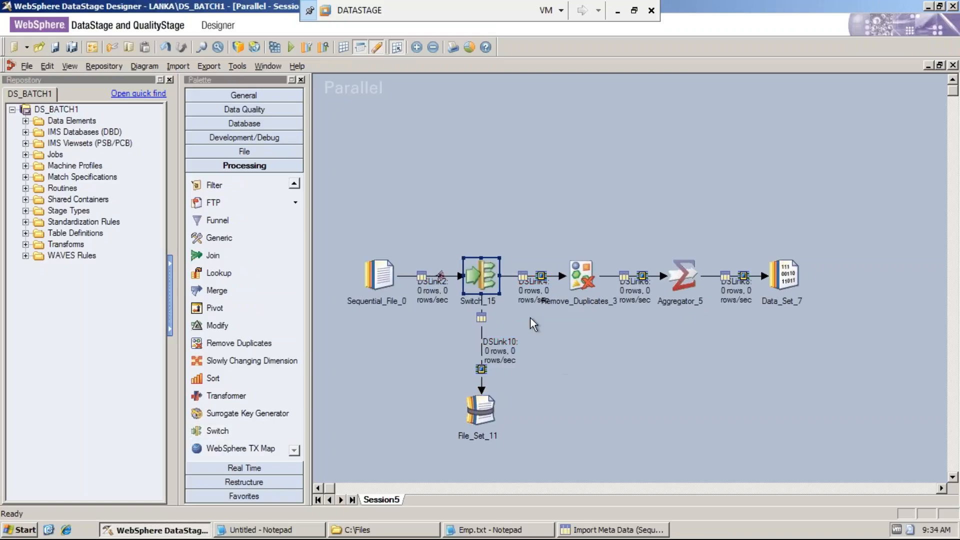
pyautogui.doubleClick(481, 275)
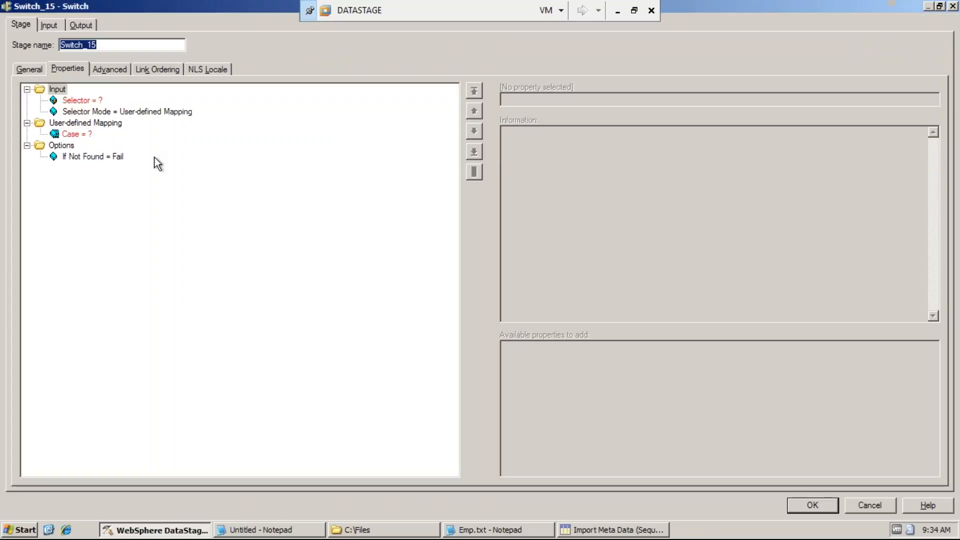
# Step: Set the Switch stage's selector column to DEPTNO and its user-defined mapping case to 20
pyautogui.click(91, 100)
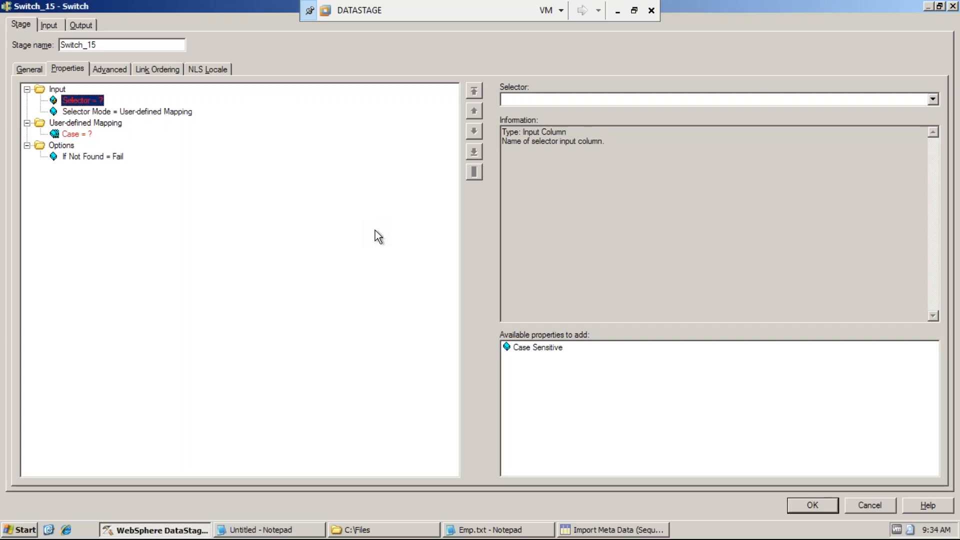
pyautogui.click(933, 100)
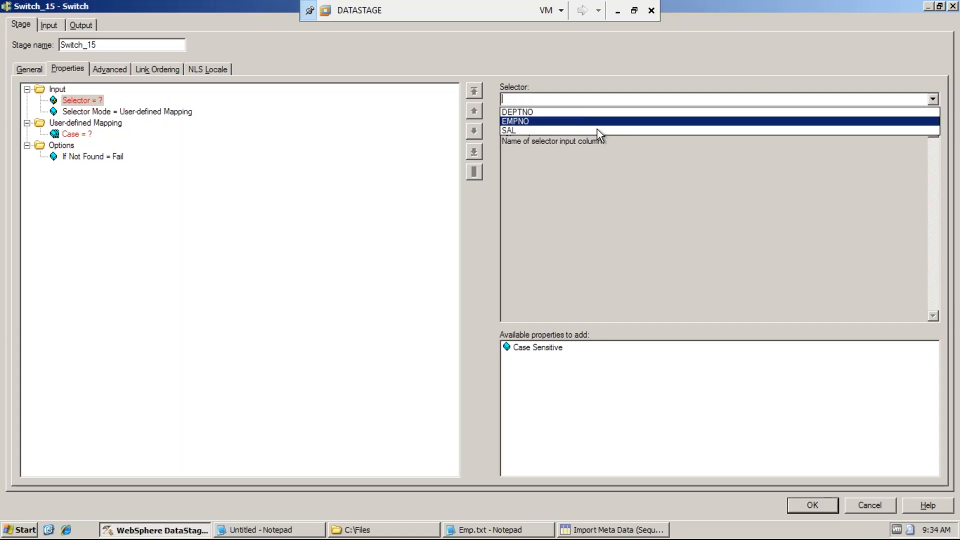
pyautogui.click(525, 112)
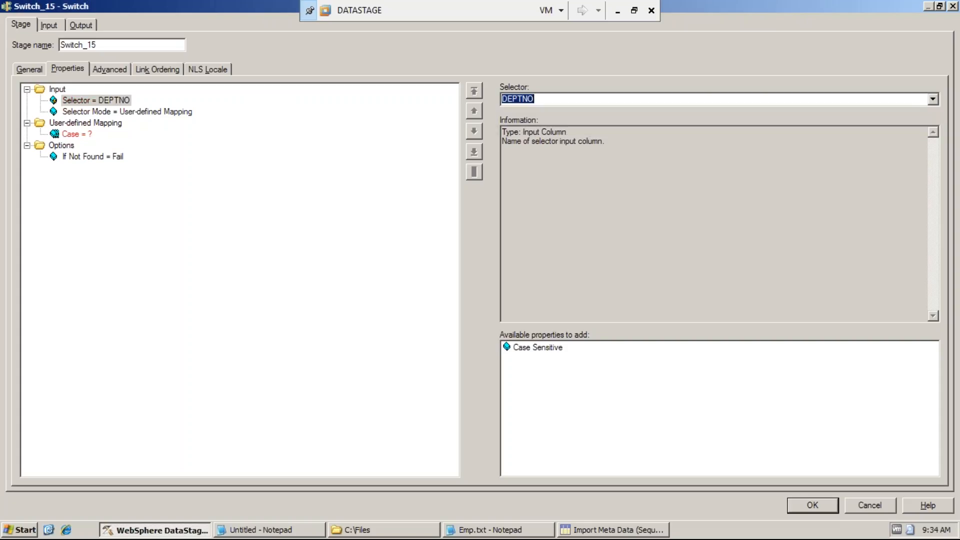
pyautogui.click(77, 134)
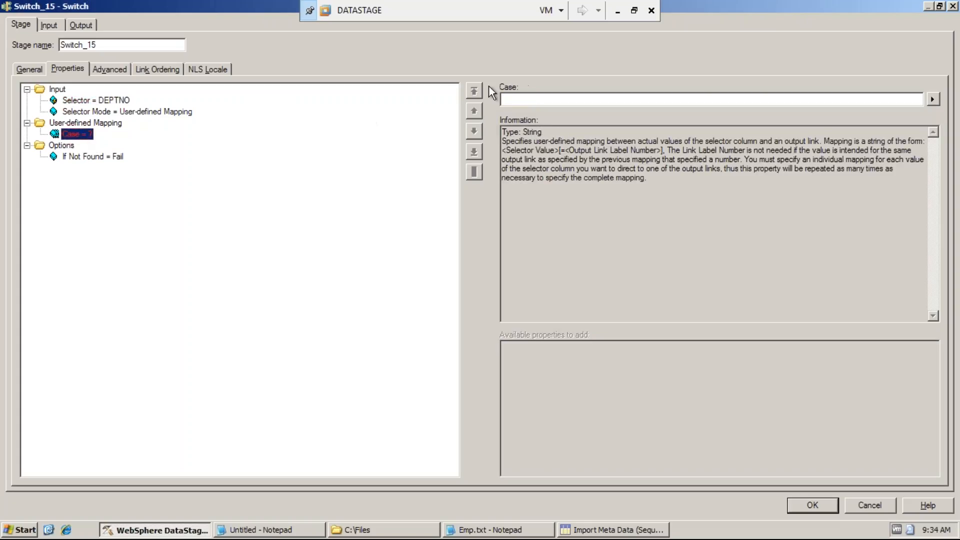
pyautogui.click(650, 97)
pyautogui.write('20')
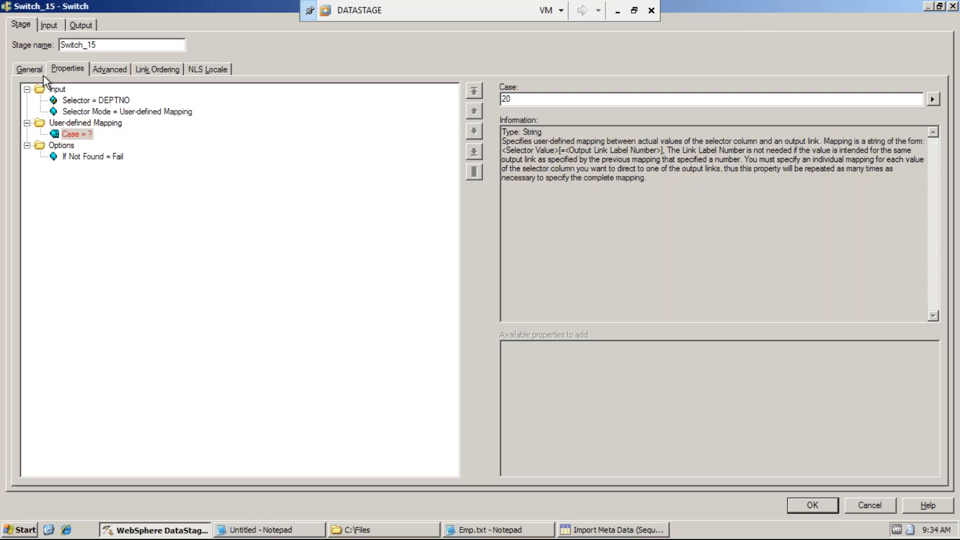
pyautogui.click(57, 89)
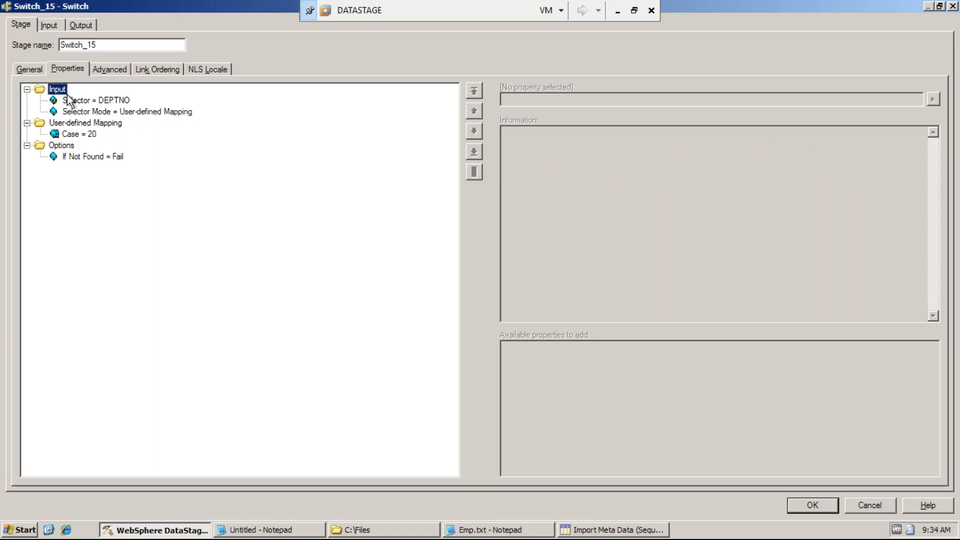
pyautogui.click(78, 102)
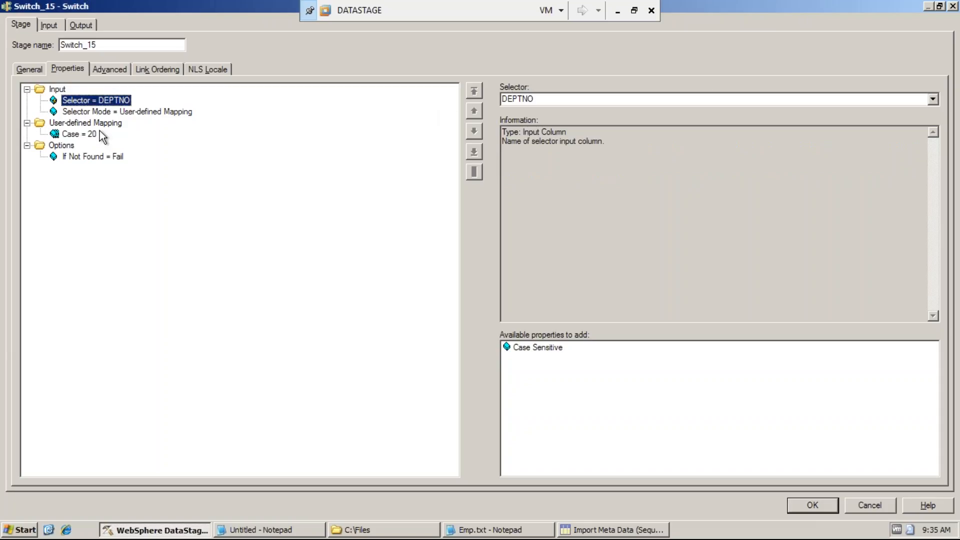
pyautogui.click(77, 134)
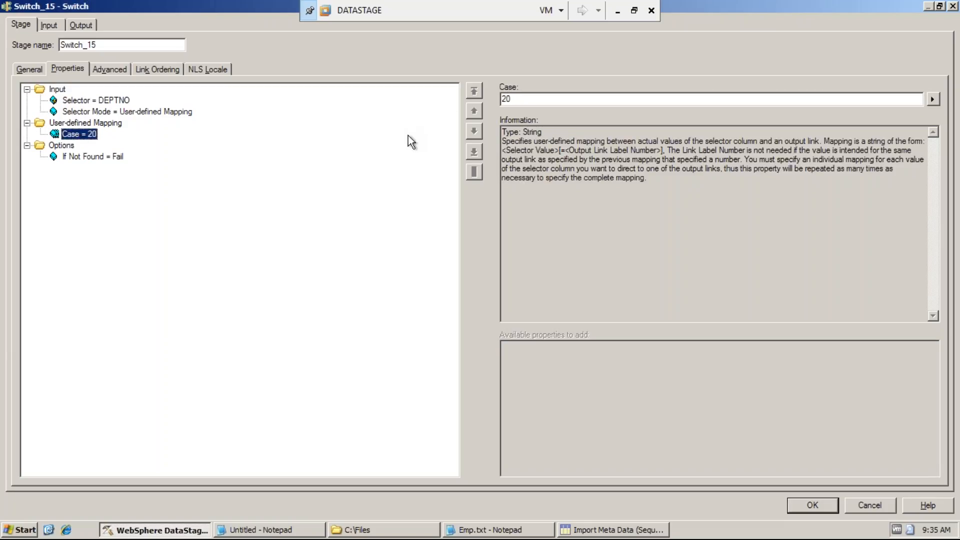
# Step: Set the Switch stage's If Not Found option to Output and accept the stage properties
pyautogui.click(102, 157)
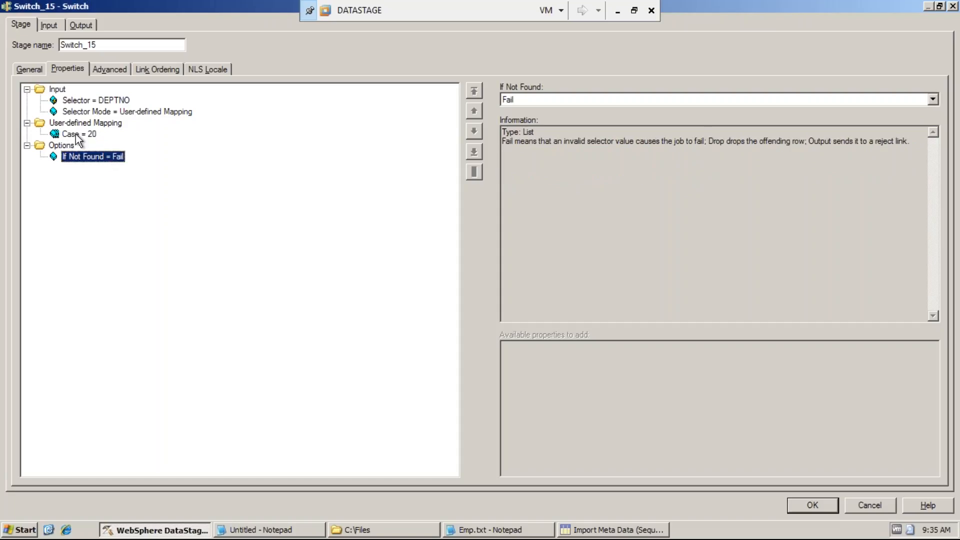
pyautogui.click(565, 100)
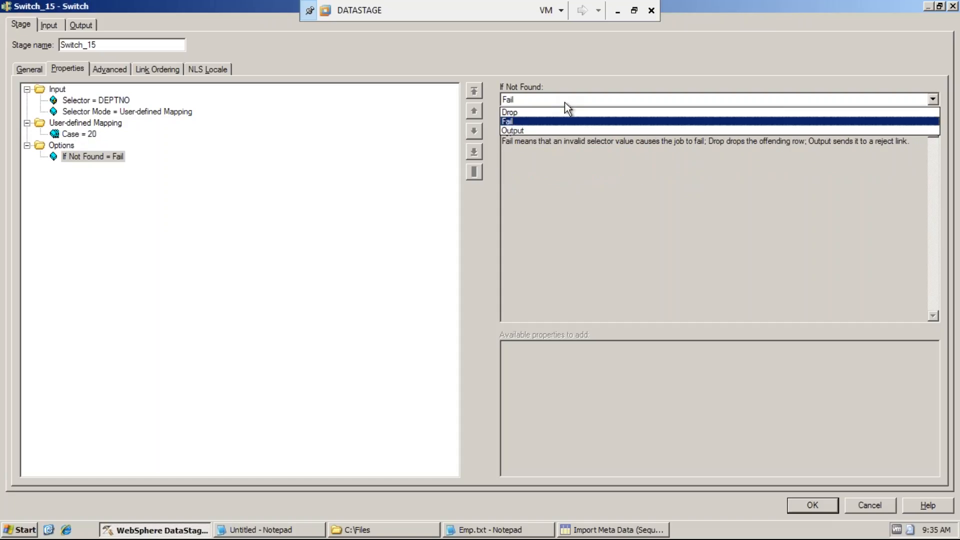
pyautogui.click(548, 131)
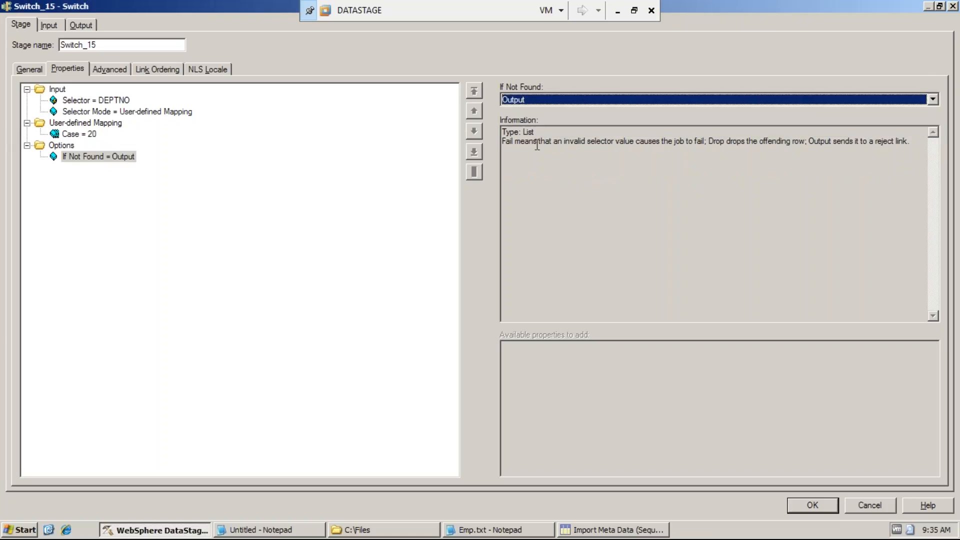
pyautogui.click(112, 100)
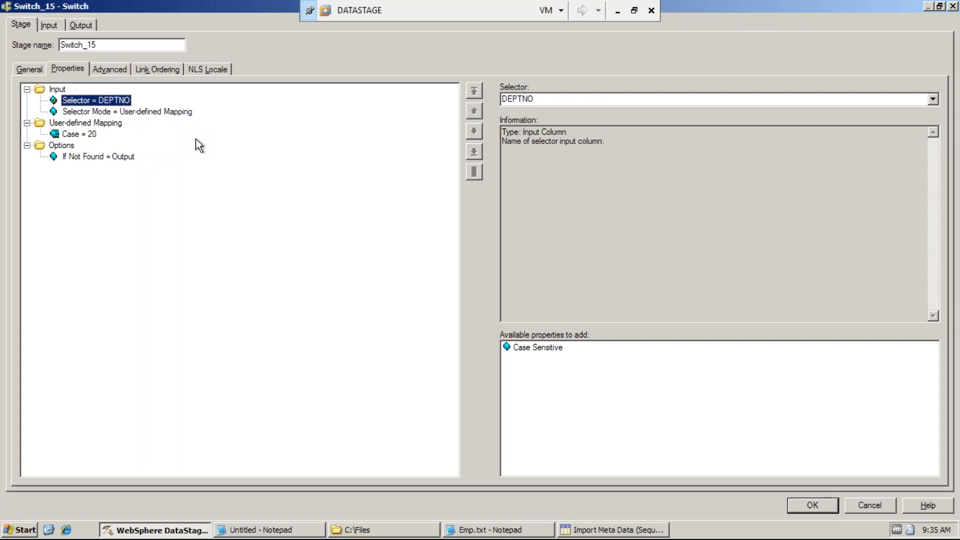
pyautogui.click(795, 500)
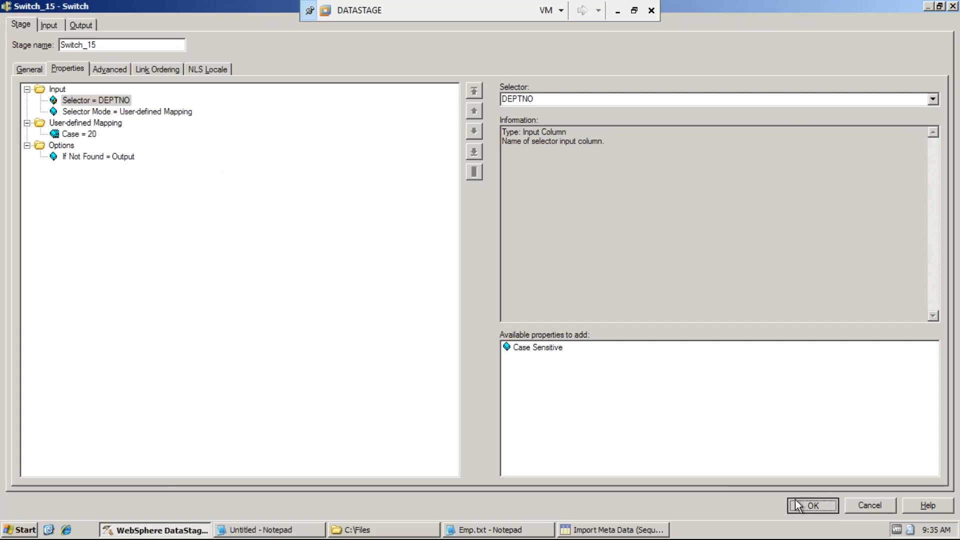
pyautogui.click(602, 388)
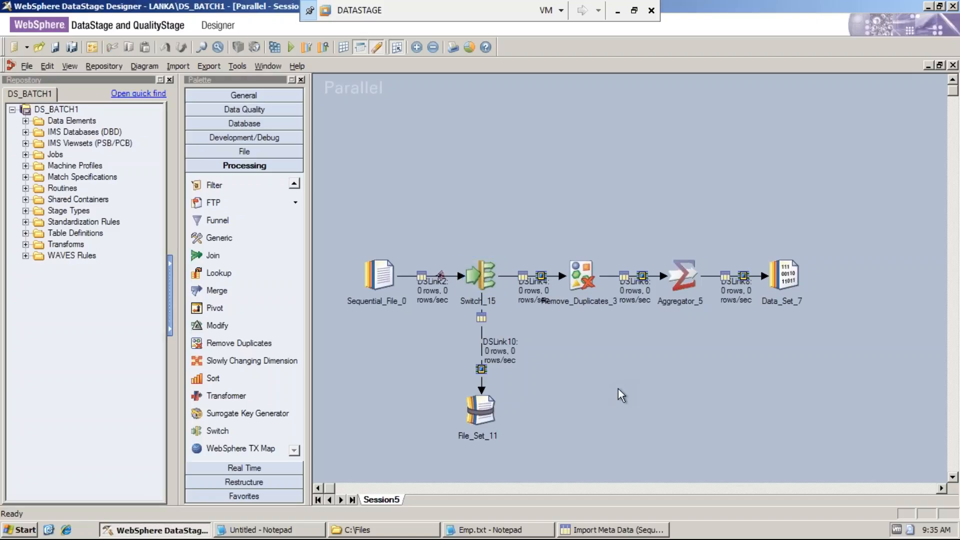
# Step: Draw an additional output link from the Switch stage to the empty canvas area below Remove_Duplicates_3
pyautogui.click(474, 280)
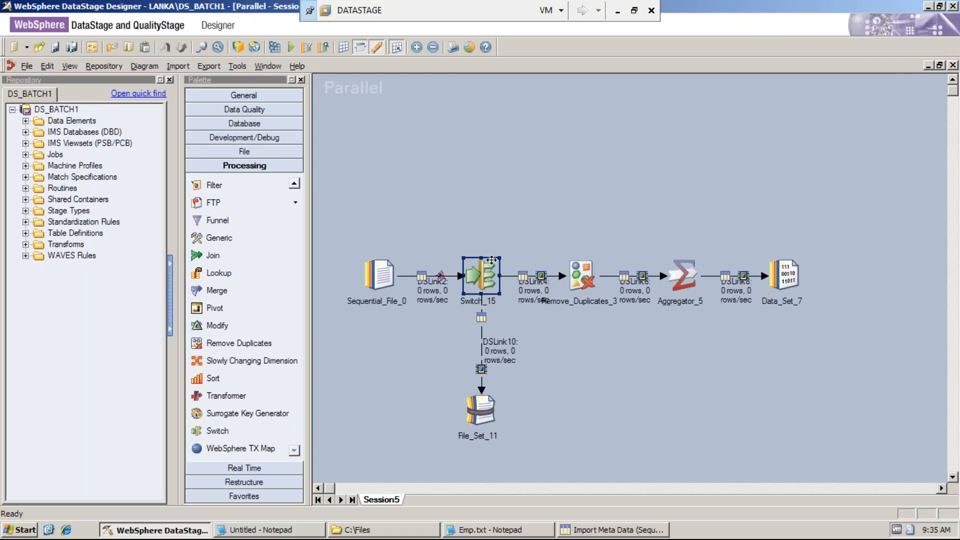
pyautogui.click(610, 406)
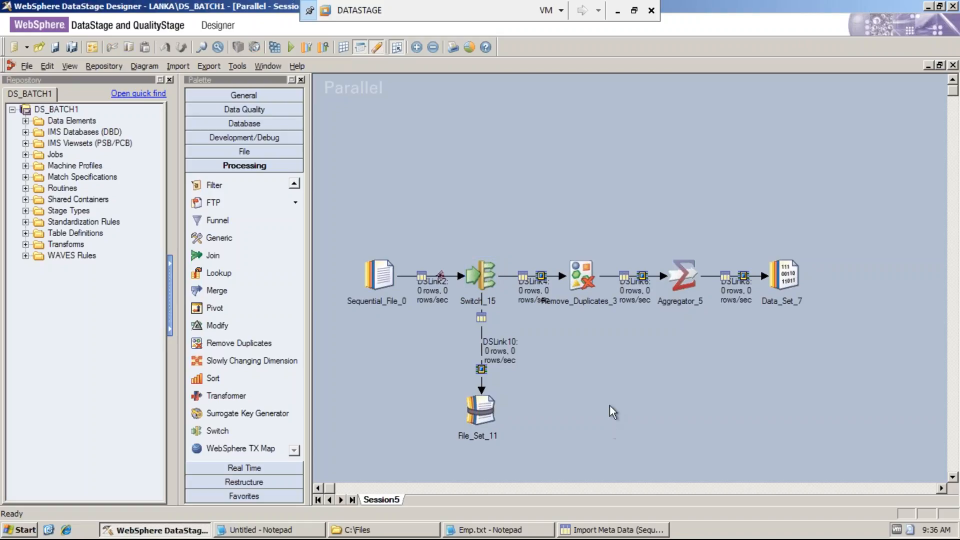
pyautogui.moveTo(482, 273); pyautogui.dragTo(635, 375)
# Step: Try adding a second user-defined mapping case of 30 to the Switch stage, then cancel its properties
pyautogui.doubleClick(480, 275)
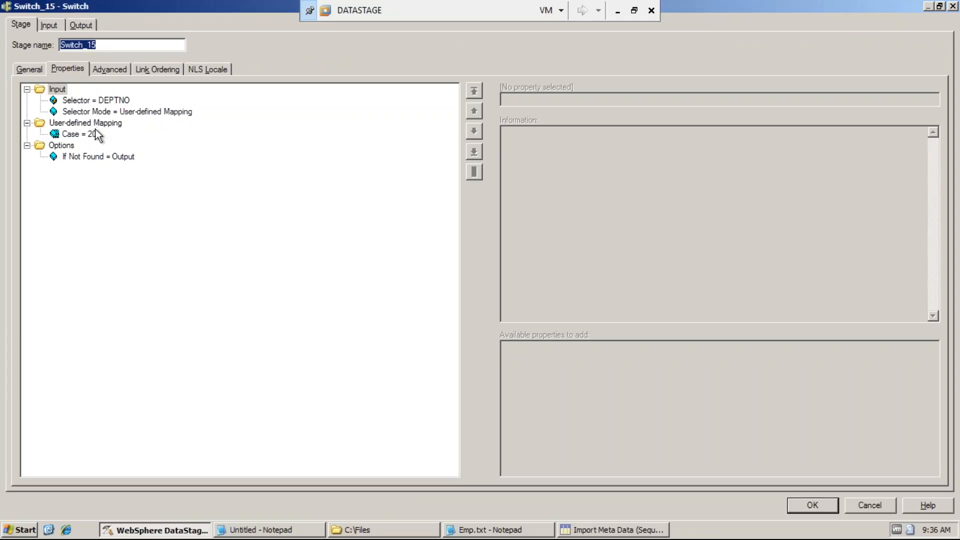
pyautogui.click(93, 125)
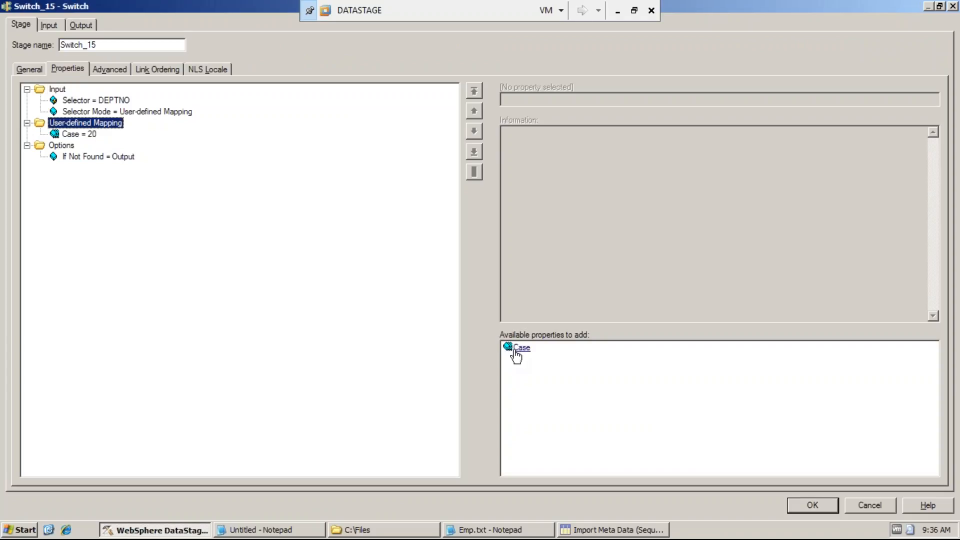
pyautogui.click(520, 348)
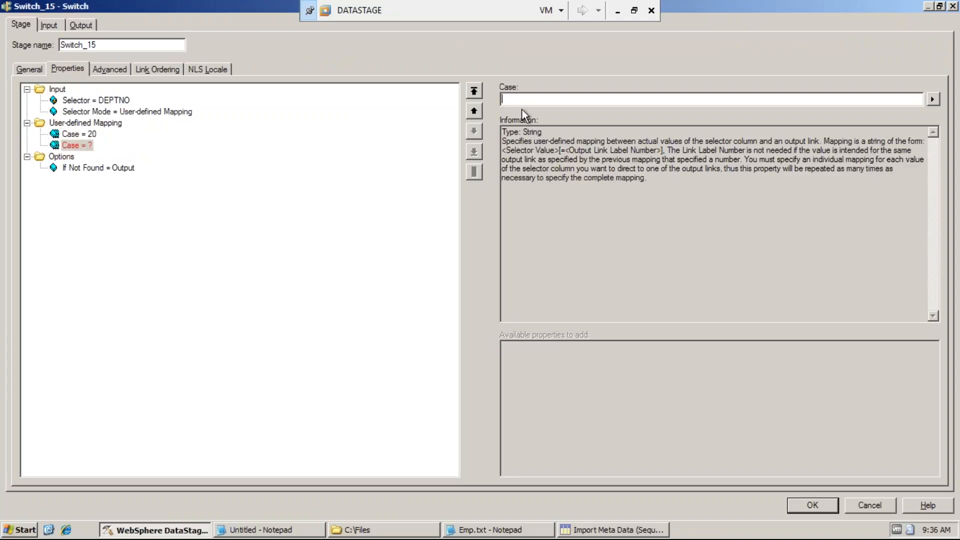
pyautogui.write('30')
pyautogui.click(81, 134)
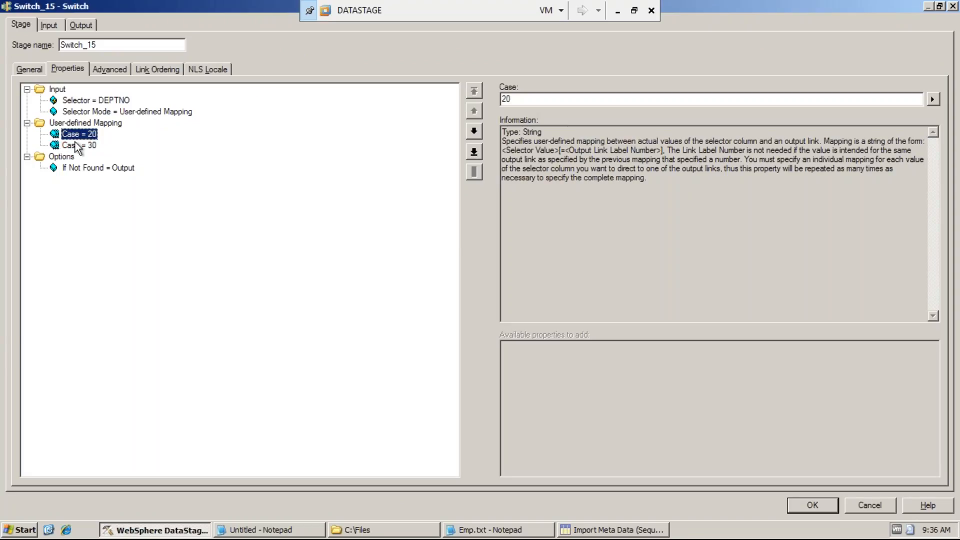
pyautogui.click(75, 145)
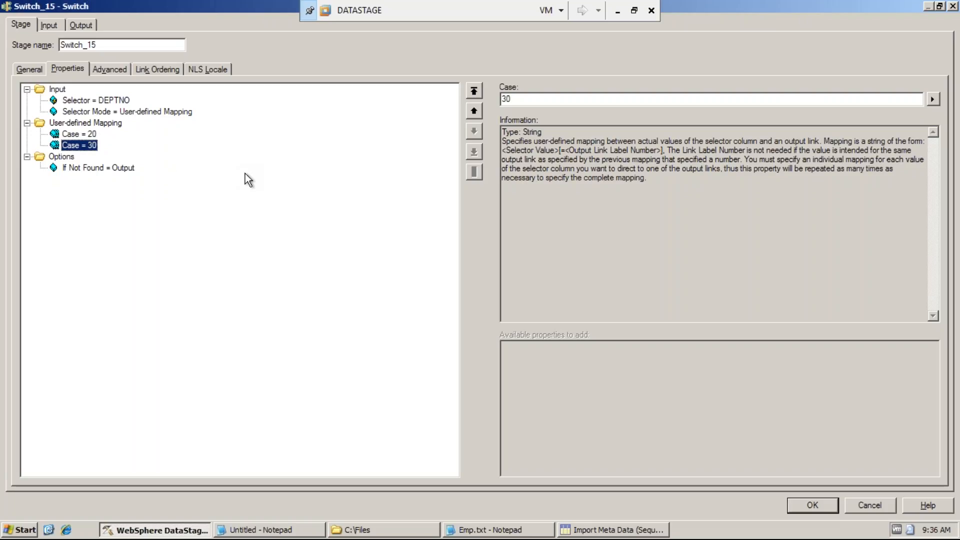
pyautogui.click(850, 508)
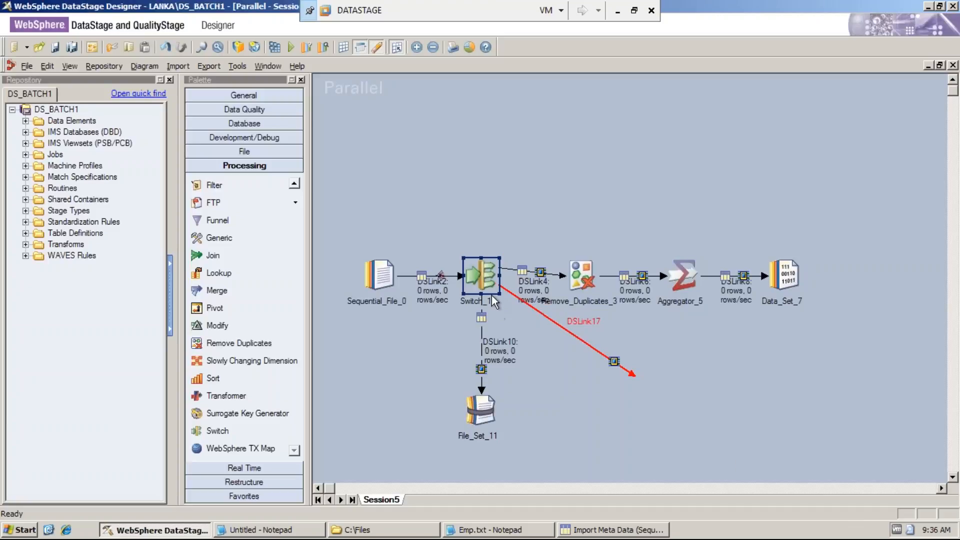
# Step: Replace the Switch stage with a Filter stage attached to the existing links
pyautogui.press('Delete')
pyautogui.click(465, 296)
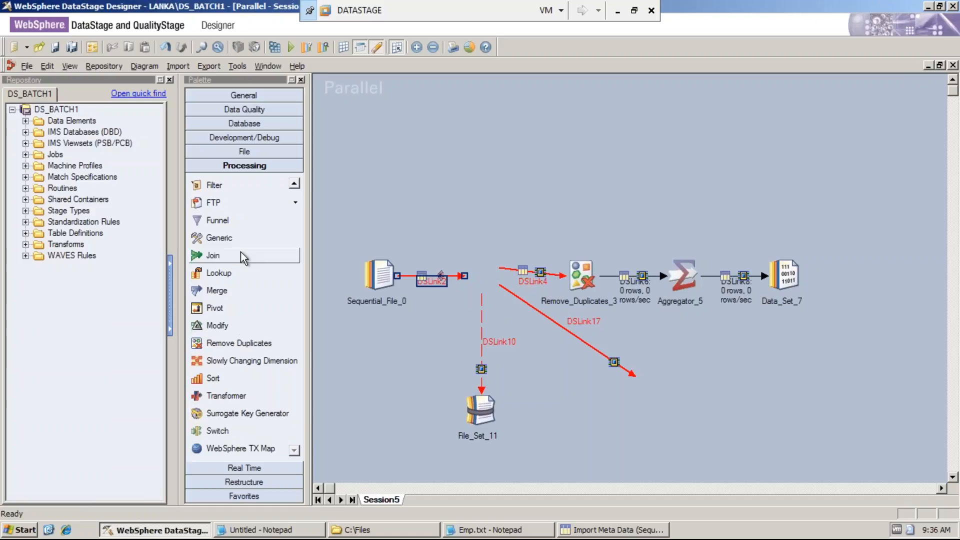
pyautogui.click(224, 185)
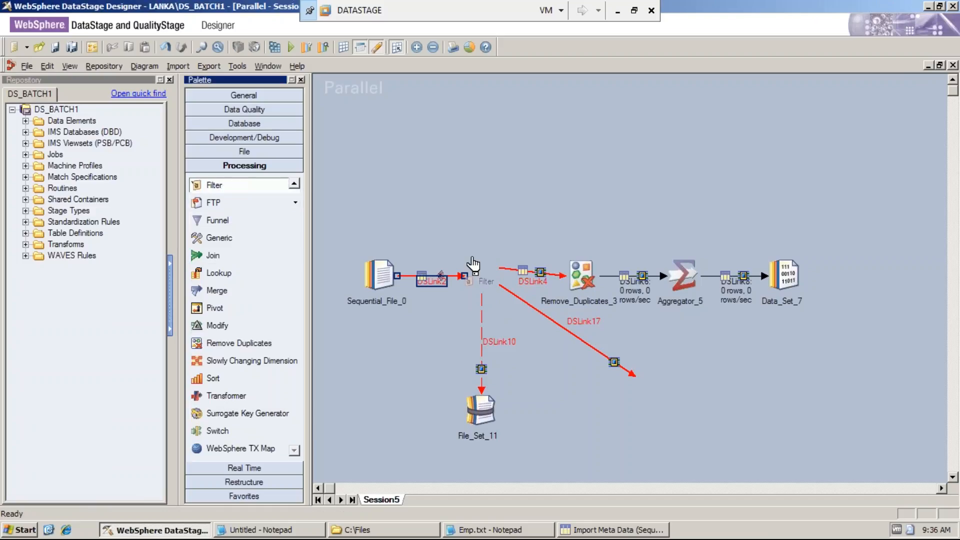
pyautogui.click(484, 274)
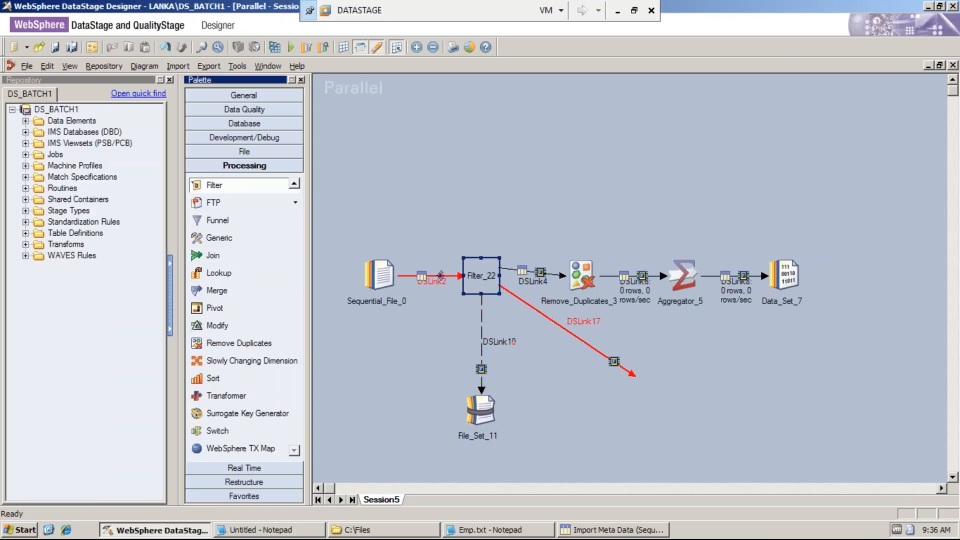
pyautogui.click(520, 299)
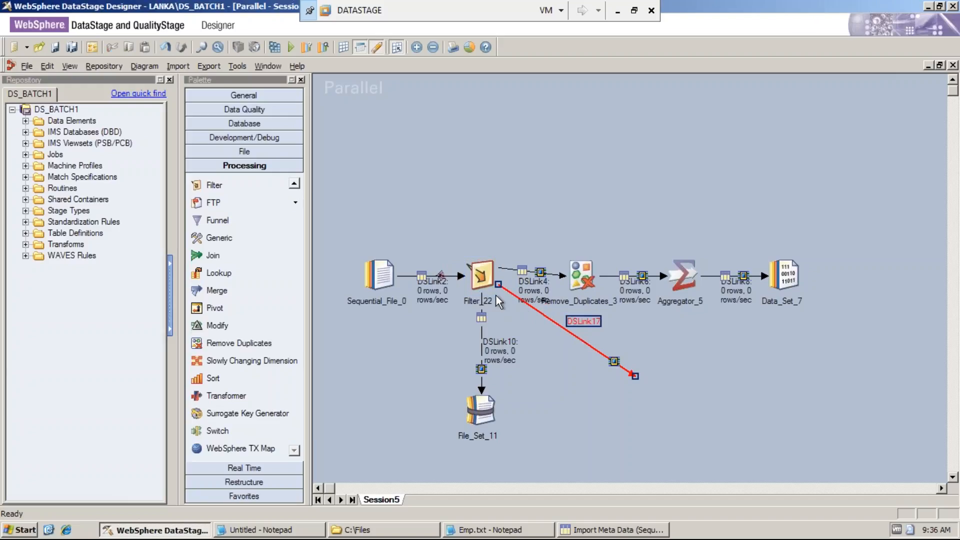
# Step: Open the new Filter stage's properties and set its where clause to "DEPTNO > 10"
pyautogui.doubleClick(481, 276)
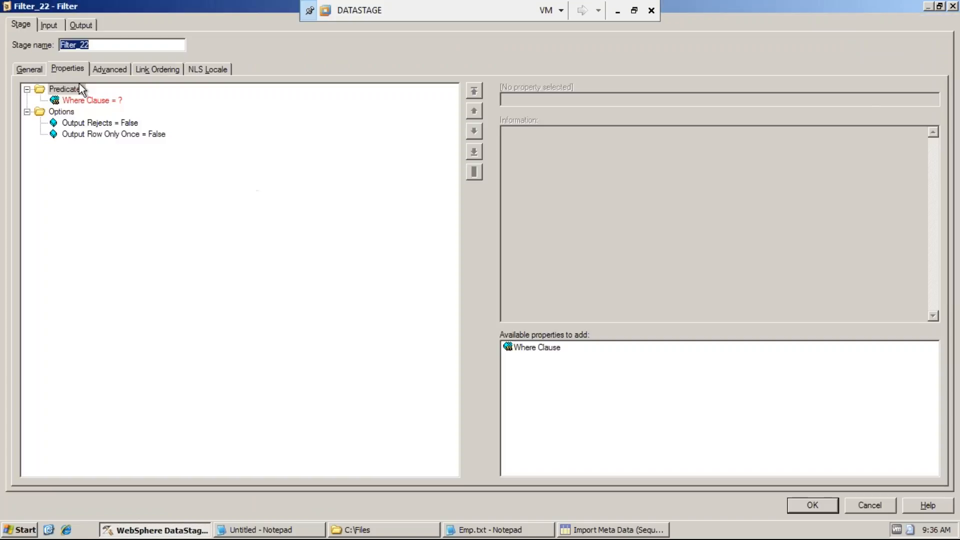
pyautogui.click(80, 89)
pyautogui.click(85, 101)
pyautogui.click(530, 104)
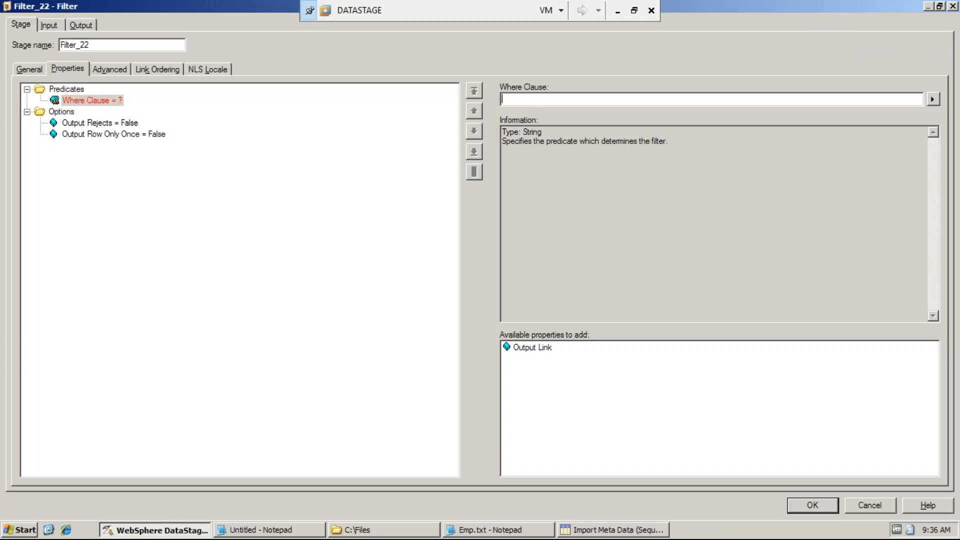
pyautogui.write('DPE')
pyautogui.press('BackSpace')
pyautogui.press('BackSpace')
pyautogui.write('EPTNO > 10')
# Step: Add a second where clause "SAL >10000" to the Filter stage's predicates and compare it with the first
pyautogui.click(56, 89)
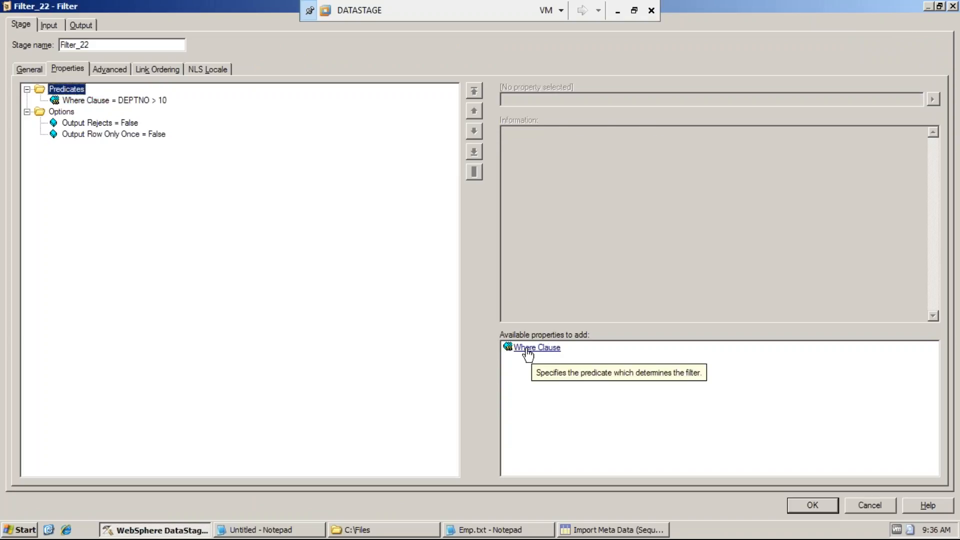
pyautogui.click(545, 349)
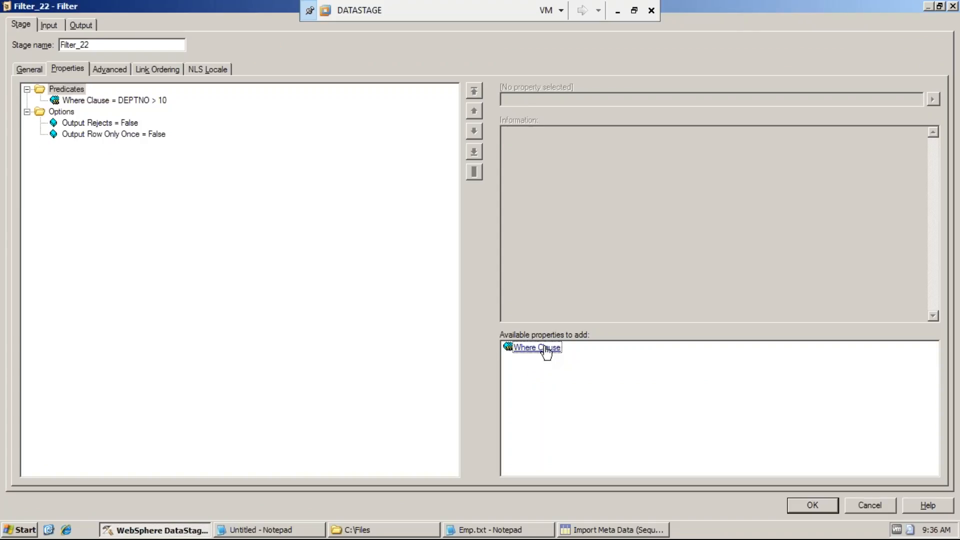
pyautogui.write('SA')
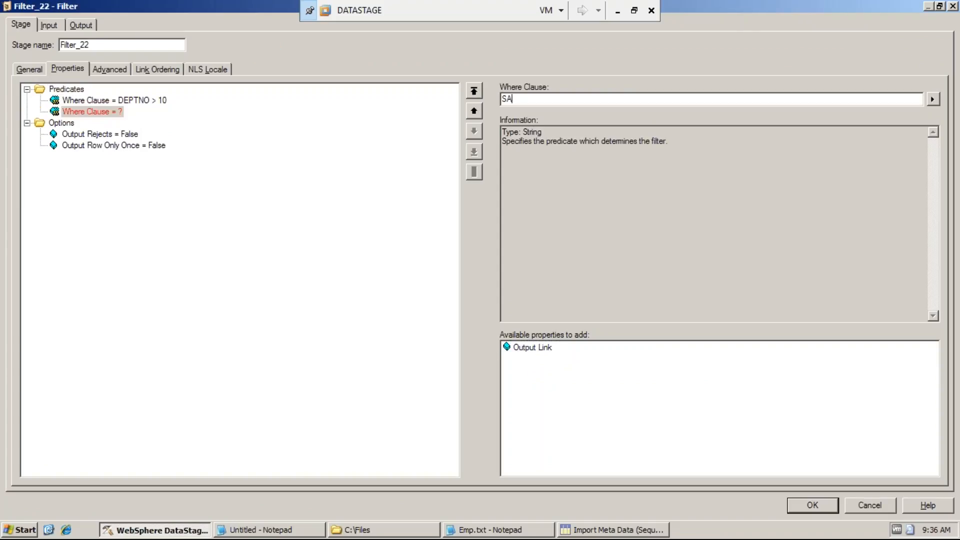
pyautogui.write('L >10000')
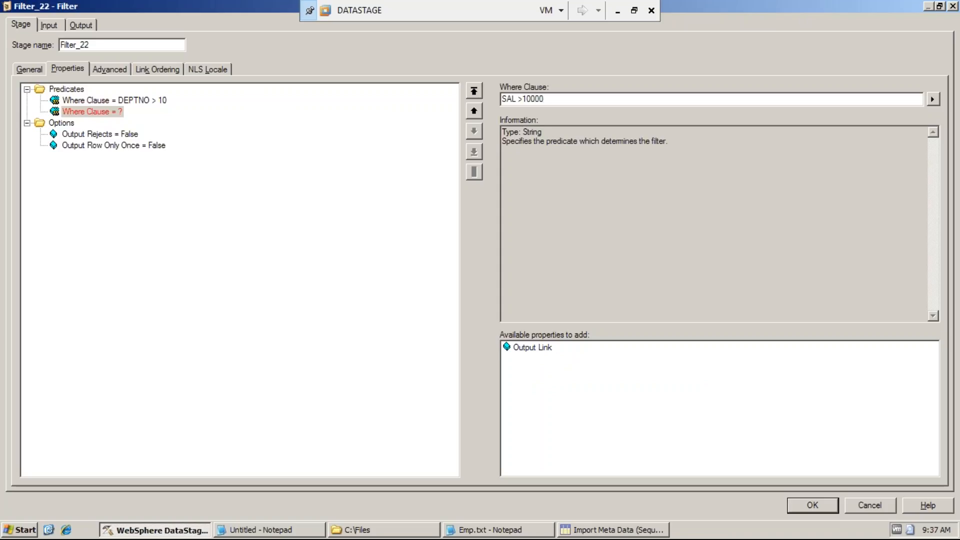
pyautogui.click(71, 102)
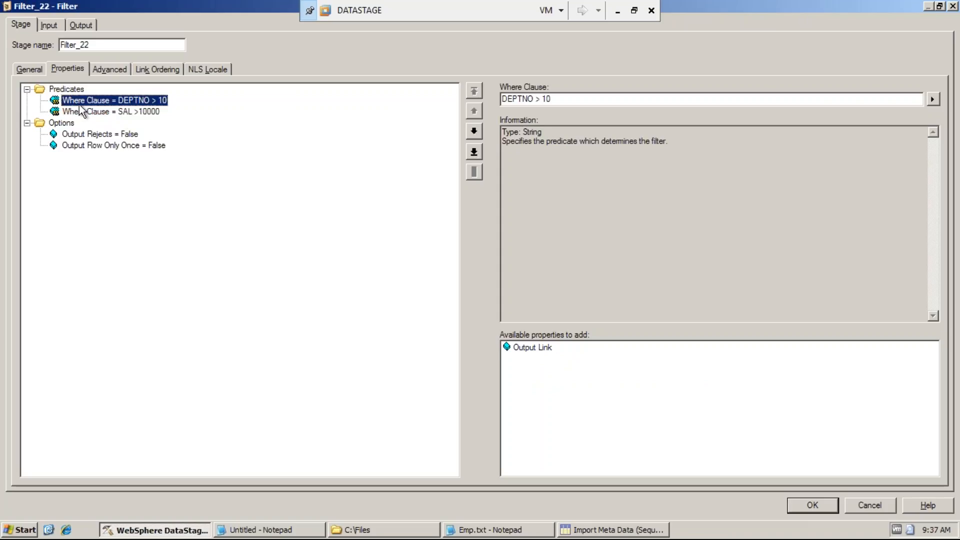
pyautogui.click(127, 112)
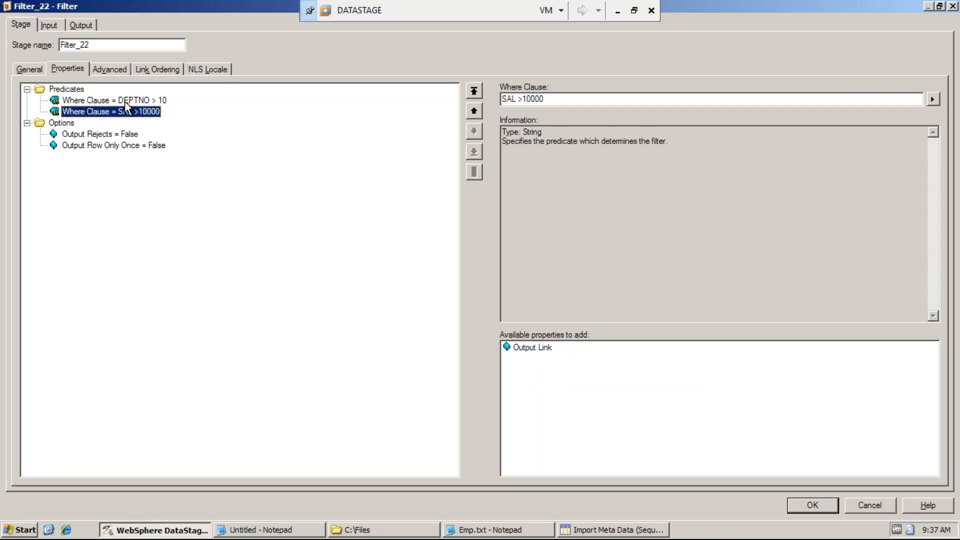
pyautogui.click(125, 101)
pyautogui.click(125, 112)
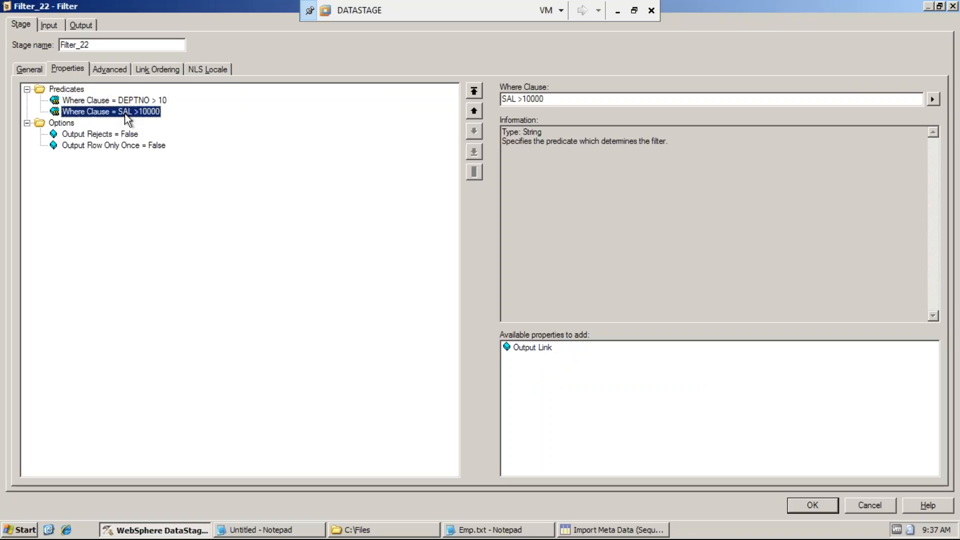
# Step: Confirm the Filter stage's properties and rename its output link to Remove_Duplicates_3 as DEPTNO
pyautogui.click(812, 505)
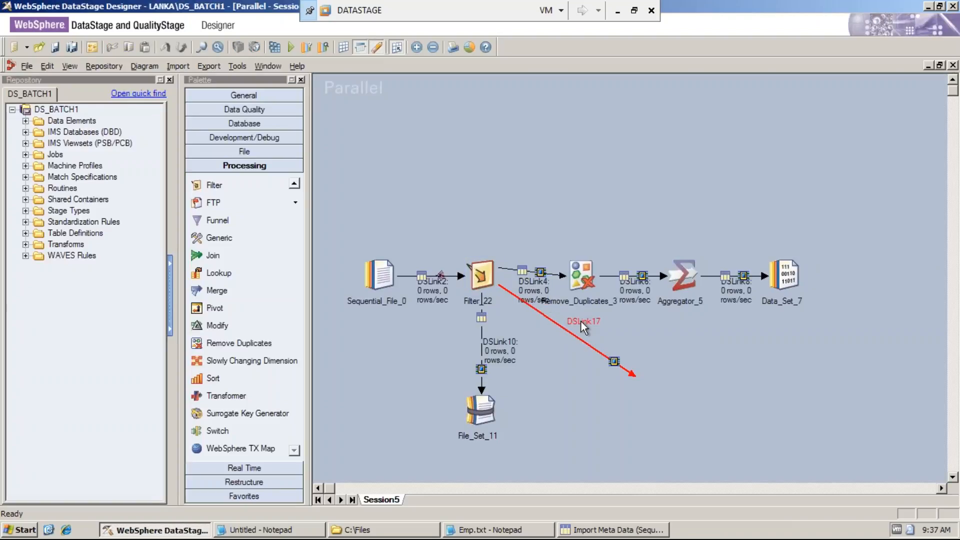
pyautogui.click(581, 322)
pyautogui.click(533, 287)
pyautogui.rightClick(533, 287)
pyautogui.click(554, 293)
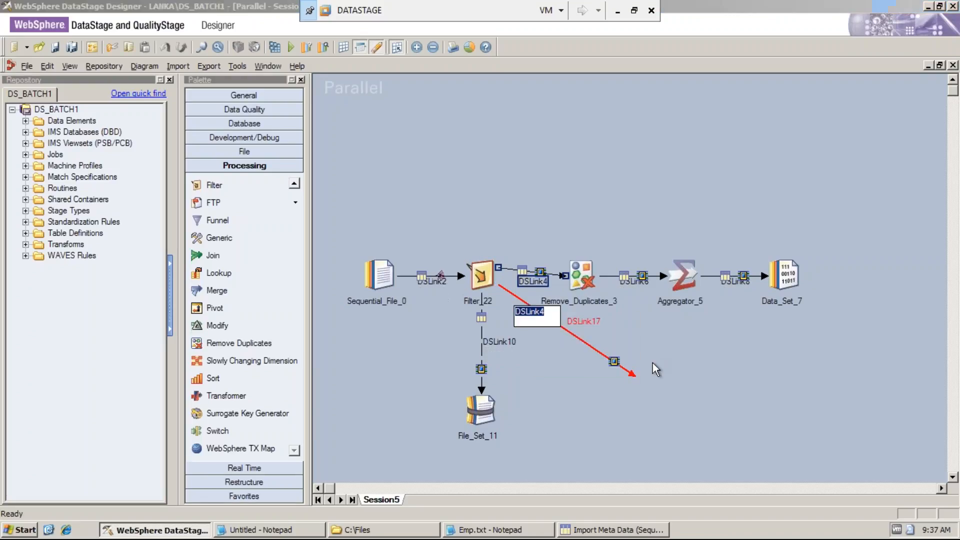
pyautogui.write('DEPTNO')
# Step: Rename the Filter stage's unconnected output link as SAL
pyautogui.click(581, 322)
pyautogui.rightClick(580, 320)
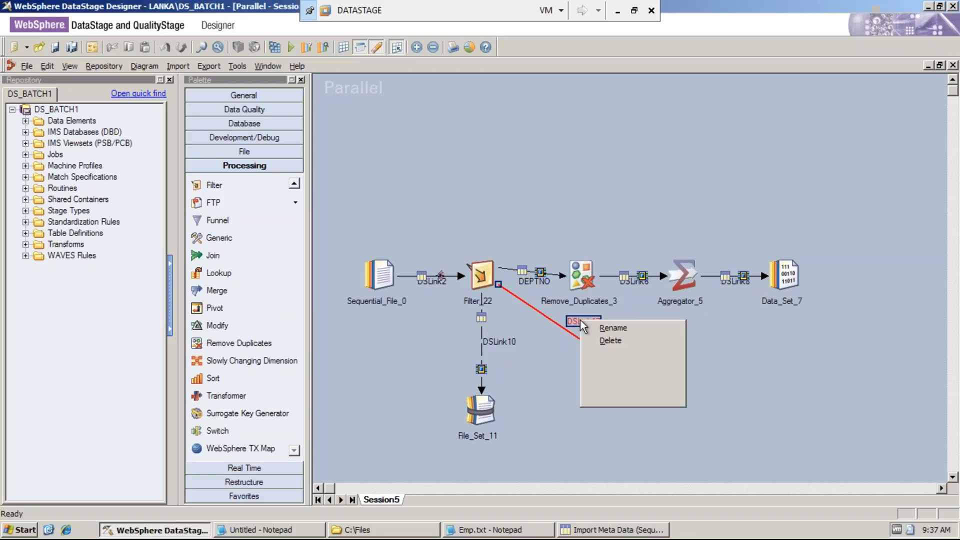
pyautogui.click(600, 325)
pyautogui.write('SAL')
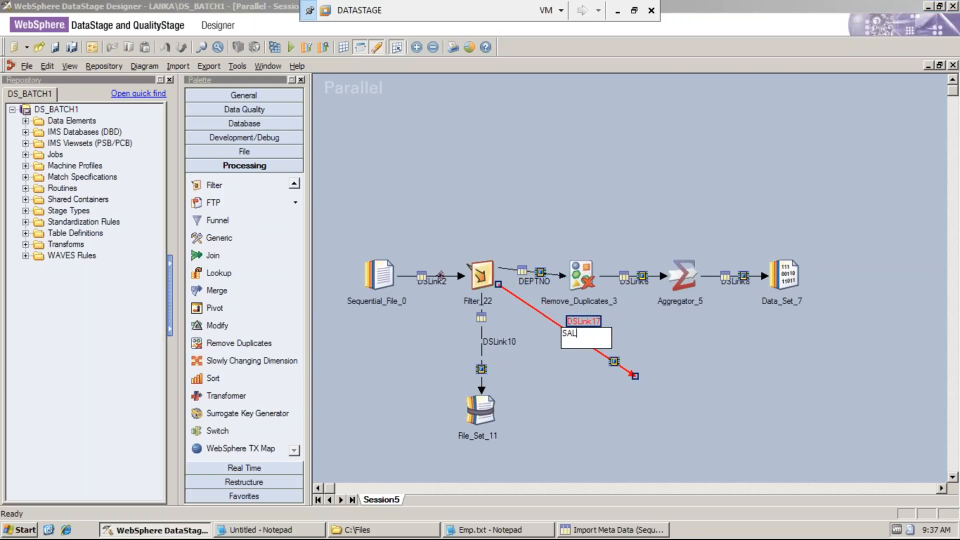
pyautogui.press('Return')
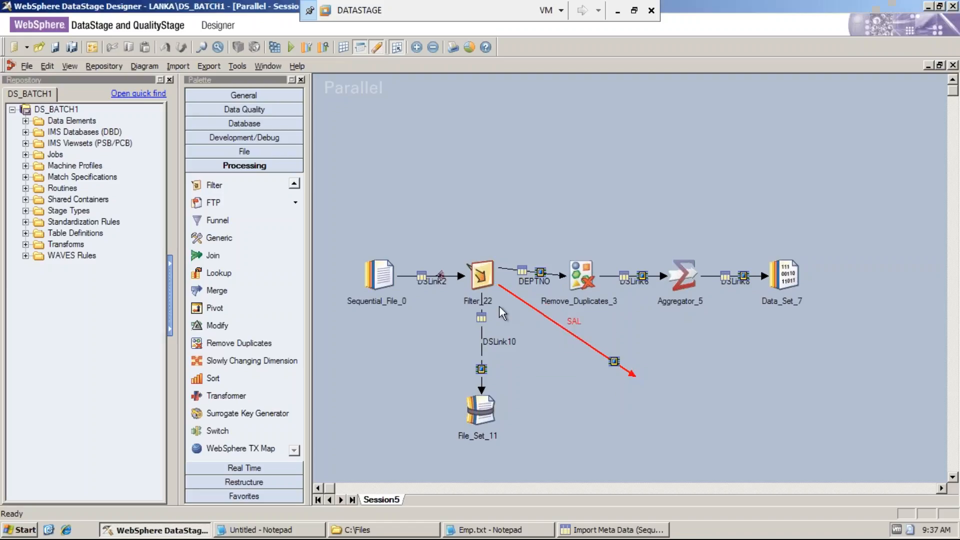
# Step: Reopen the Filter stage's properties and examine the link ordering labels of the DEPTNO and SAL output links
pyautogui.doubleClick(481, 275)
pyautogui.click(137, 99)
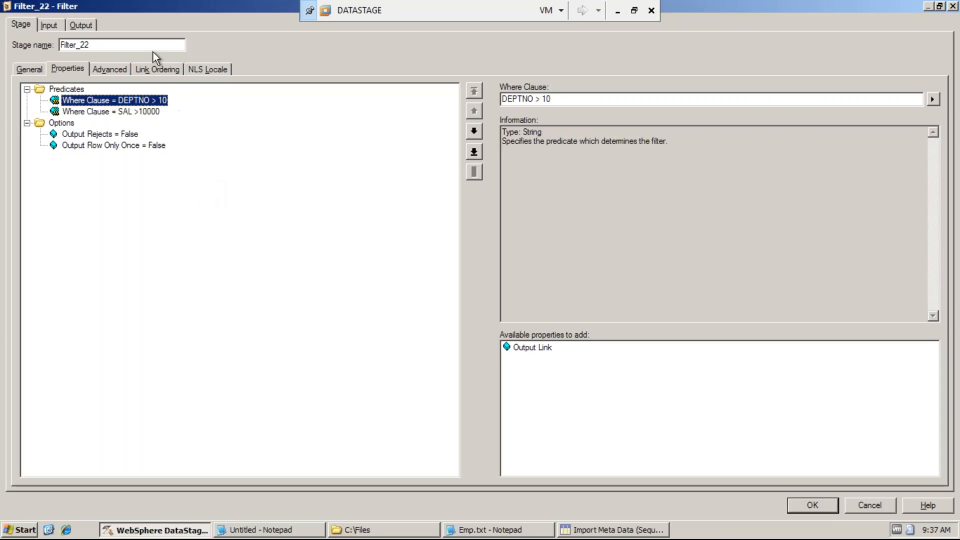
pyautogui.click(157, 69)
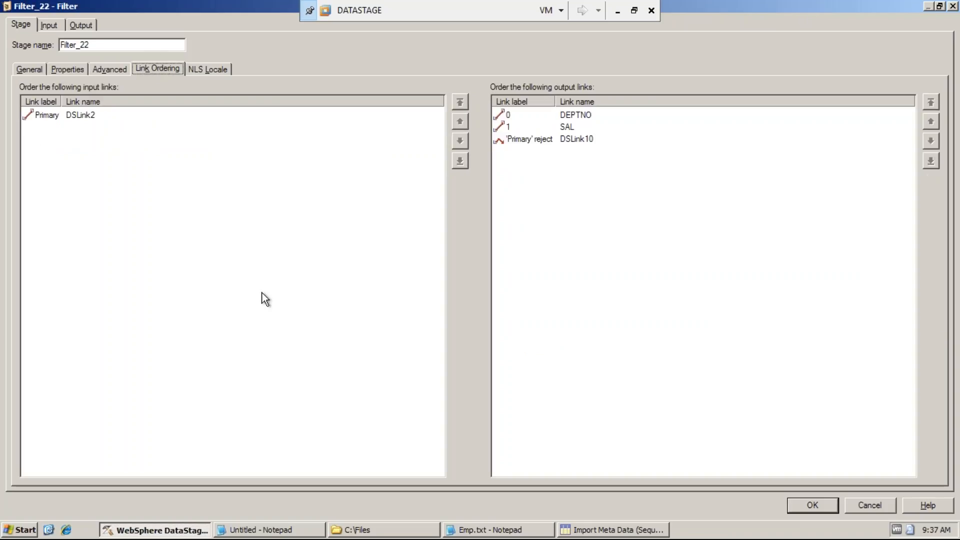
pyautogui.click(572, 114)
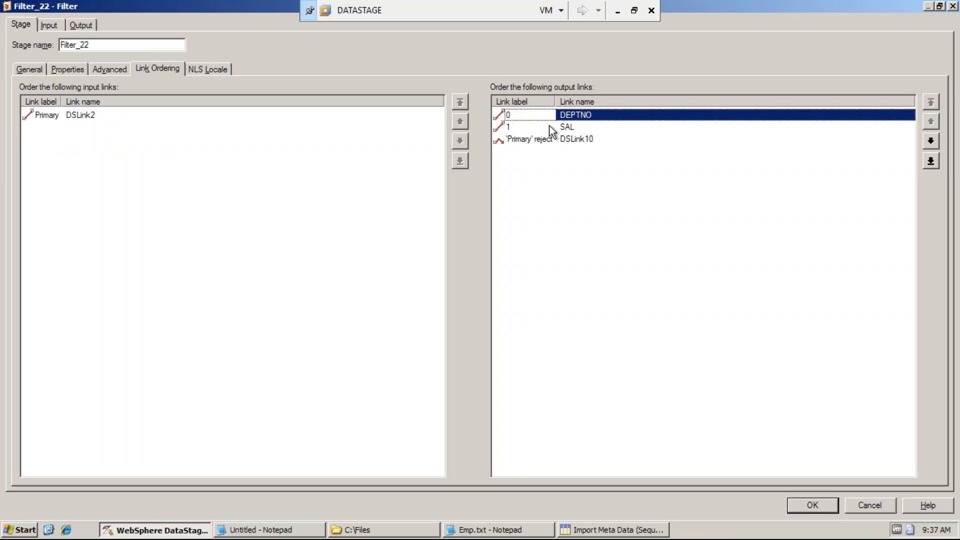
pyautogui.click(527, 128)
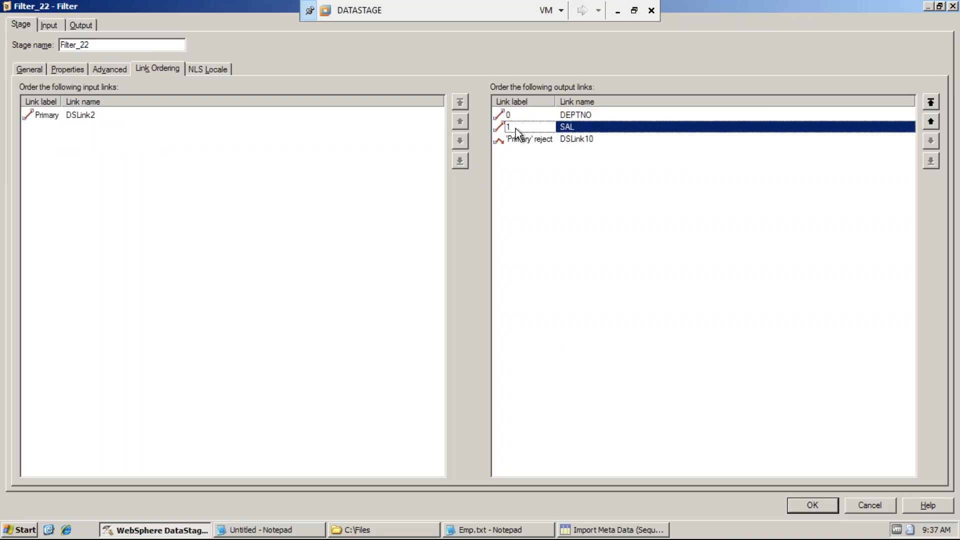
pyautogui.click(568, 115)
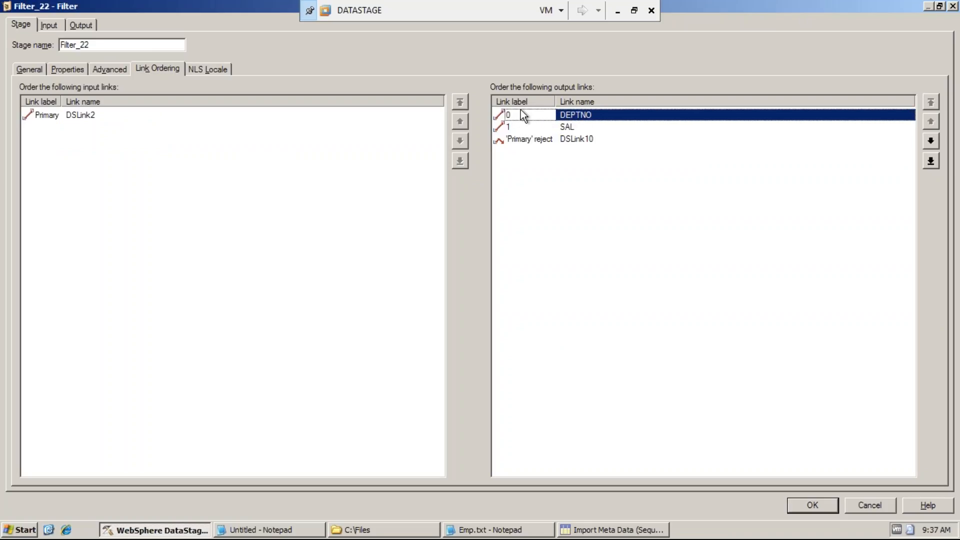
# Step: Add an Output Link property with value 0 to the "DEPTNO > 10" where clause
pyautogui.click(82, 70)
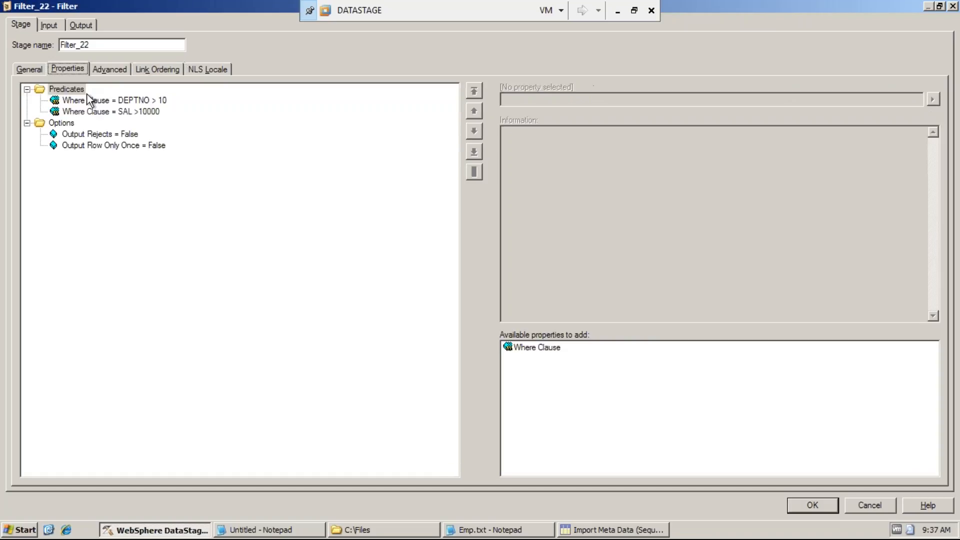
pyautogui.click(108, 102)
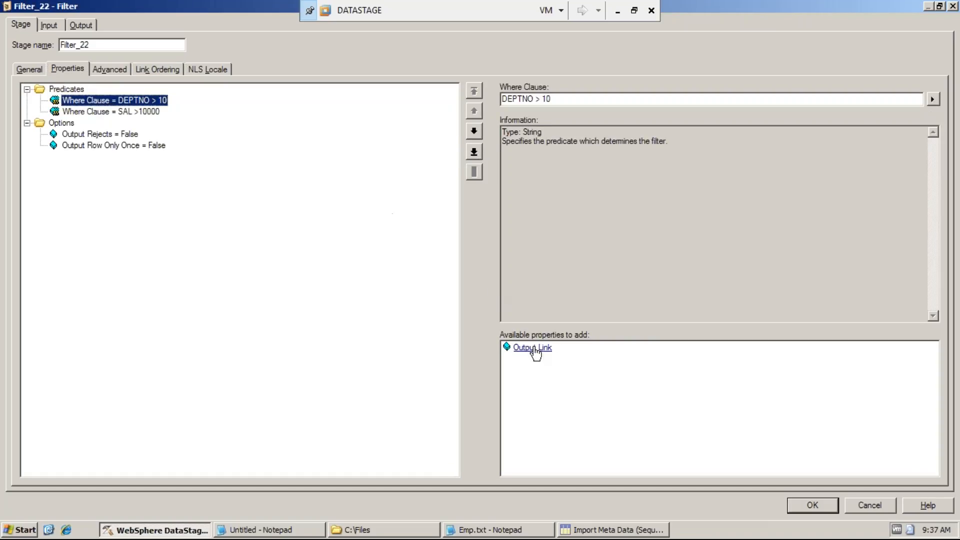
pyautogui.moveTo(534, 352)
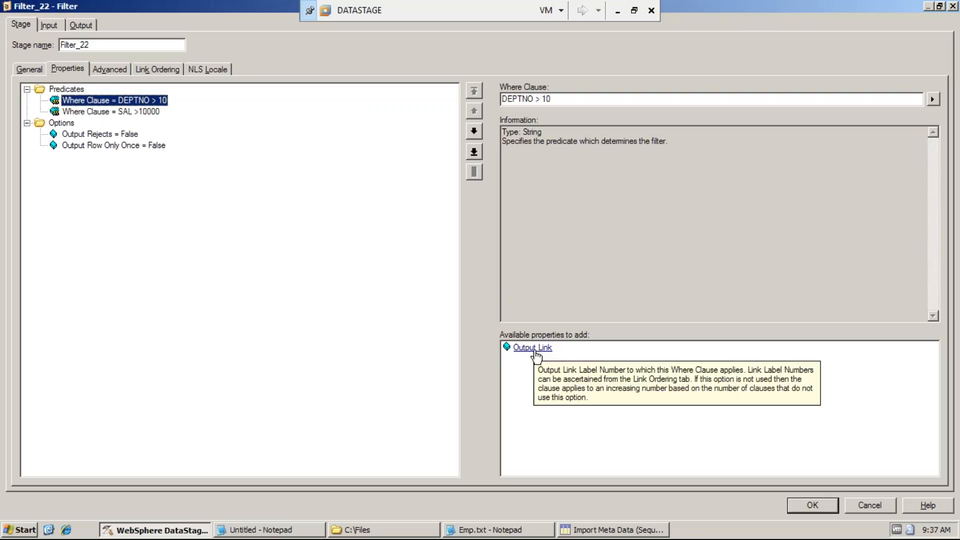
pyautogui.click(536, 357)
pyautogui.click(534, 352)
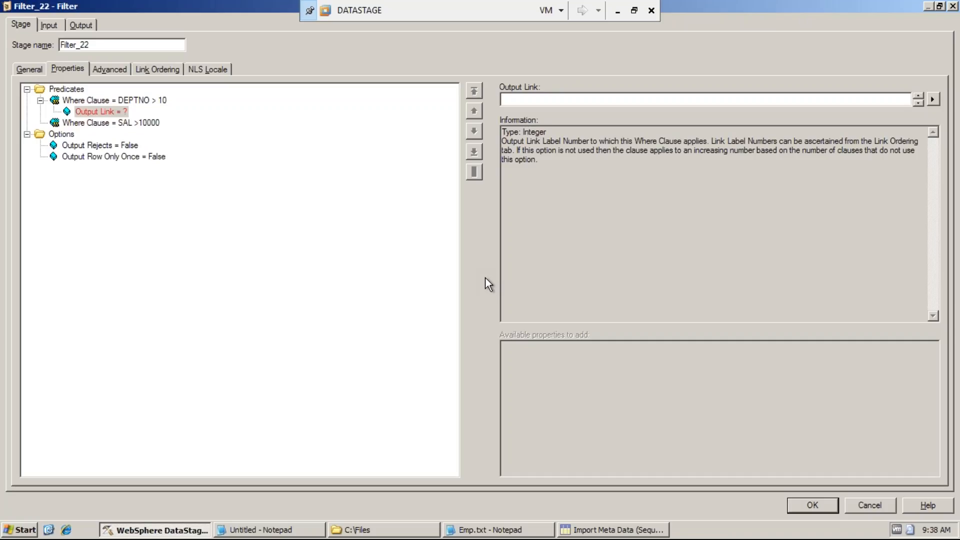
pyautogui.write('0')
# Step: Recheck the link ordering and add an Output Link property with value 1 to the "SAL >10000" where clause
pyautogui.click(160, 67)
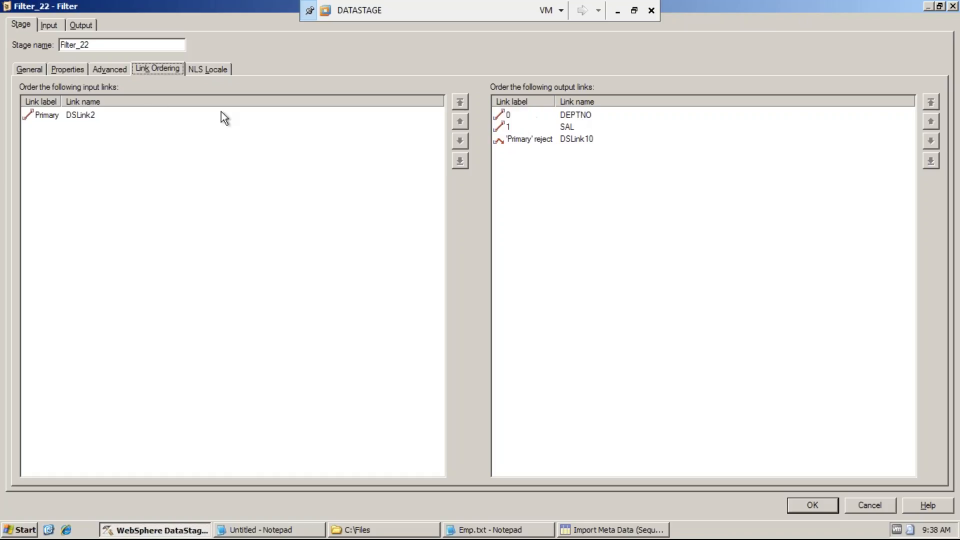
pyautogui.click(68, 68)
pyautogui.click(105, 123)
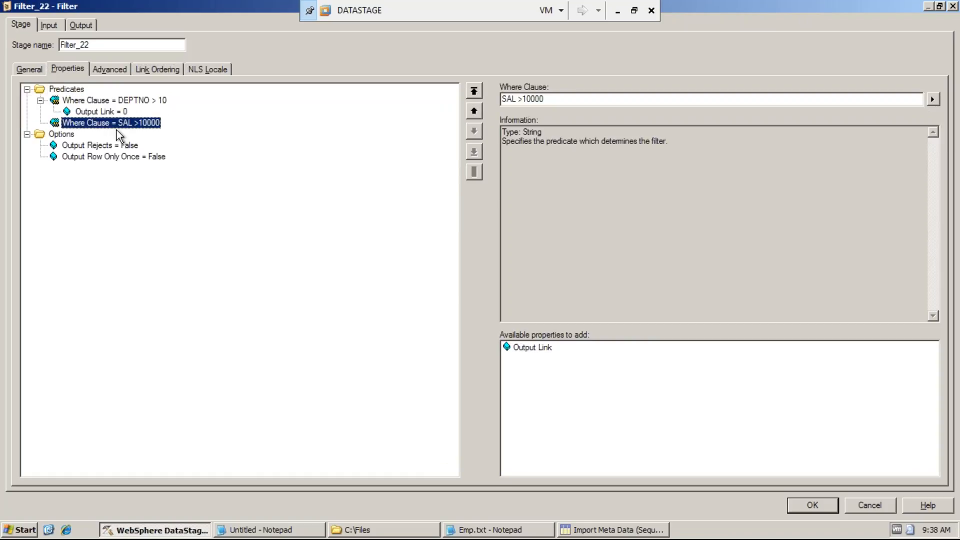
pyautogui.click(533, 347)
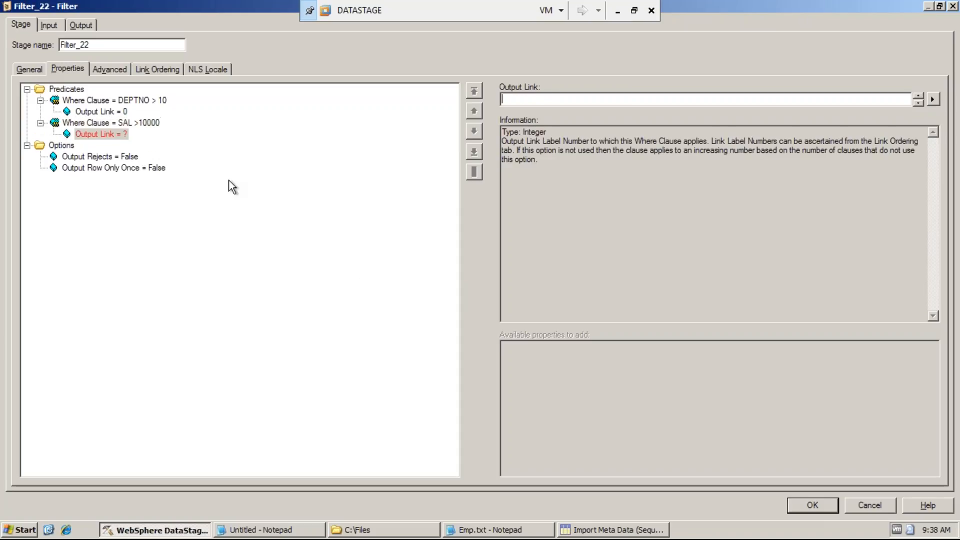
pyautogui.write('1')
# Step: Check both where clauses against the output link ordering and confirm the Filter stage's properties
pyautogui.click(94, 99)
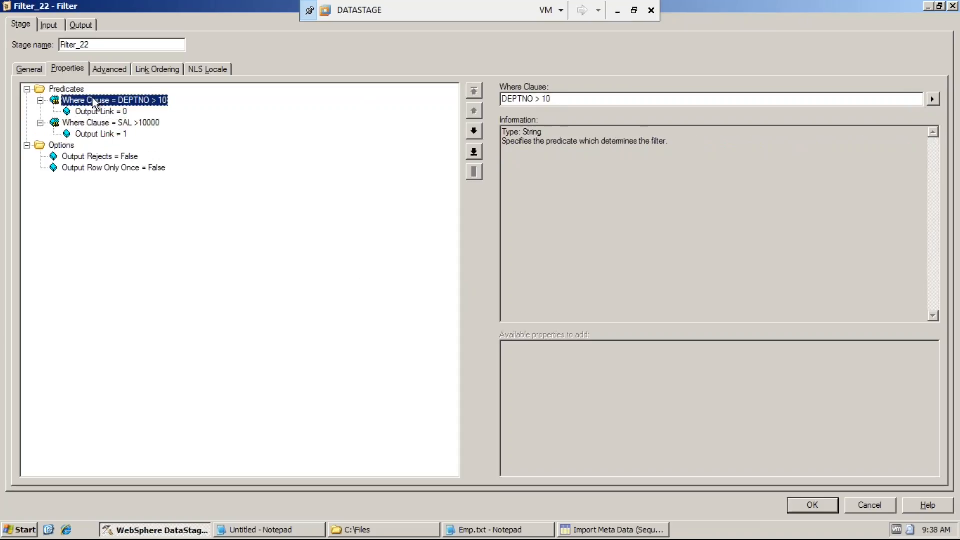
pyautogui.click(122, 134)
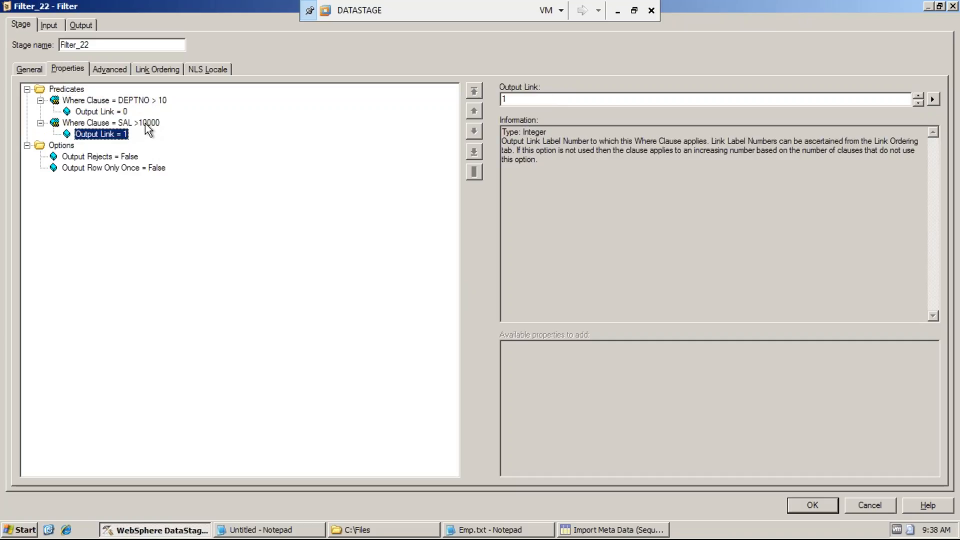
pyautogui.click(153, 70)
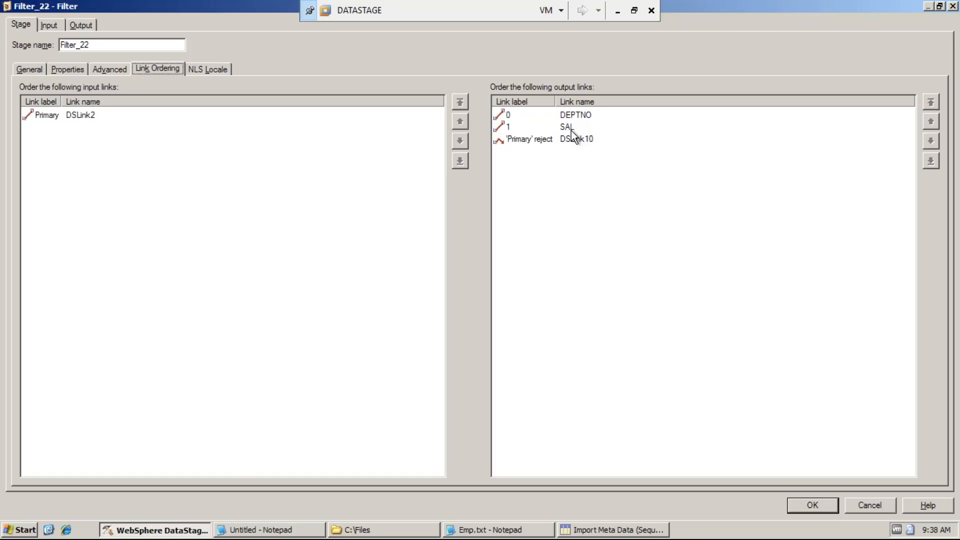
pyautogui.click(816, 511)
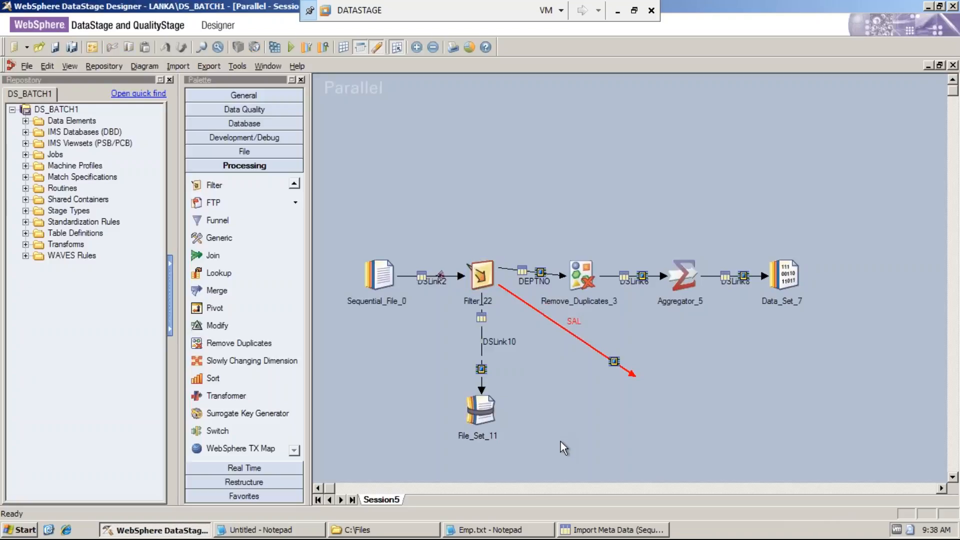
# Step: Delete the unconnected SAL output link from the Filter stage
pyautogui.click(577, 322)
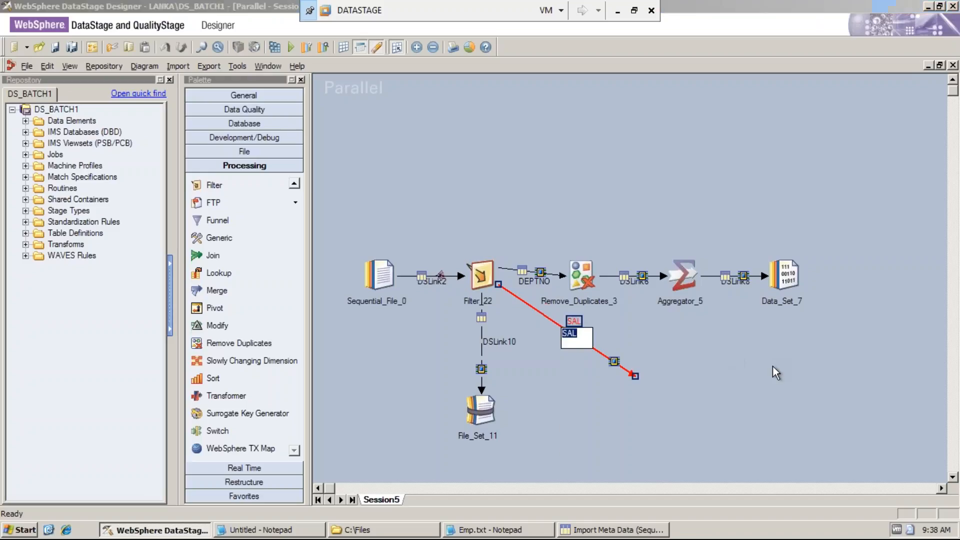
pyautogui.press('BackSpace')
pyautogui.click(772, 366)
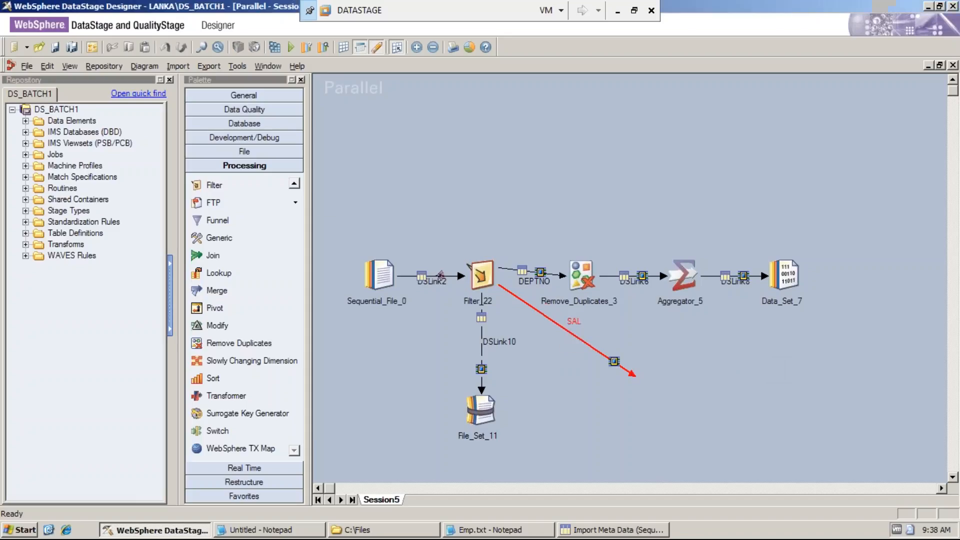
pyautogui.press('Return')
pyautogui.click(568, 334)
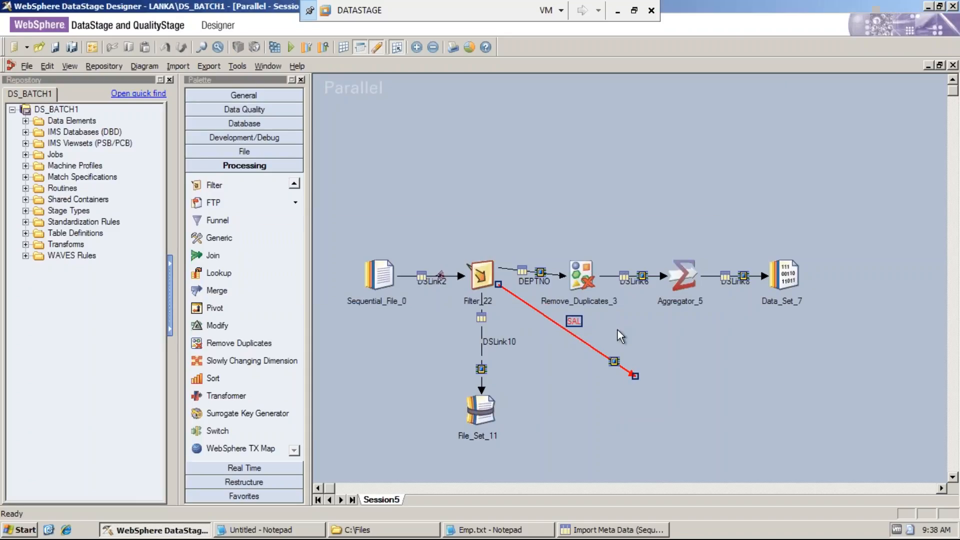
pyautogui.press('Delete')
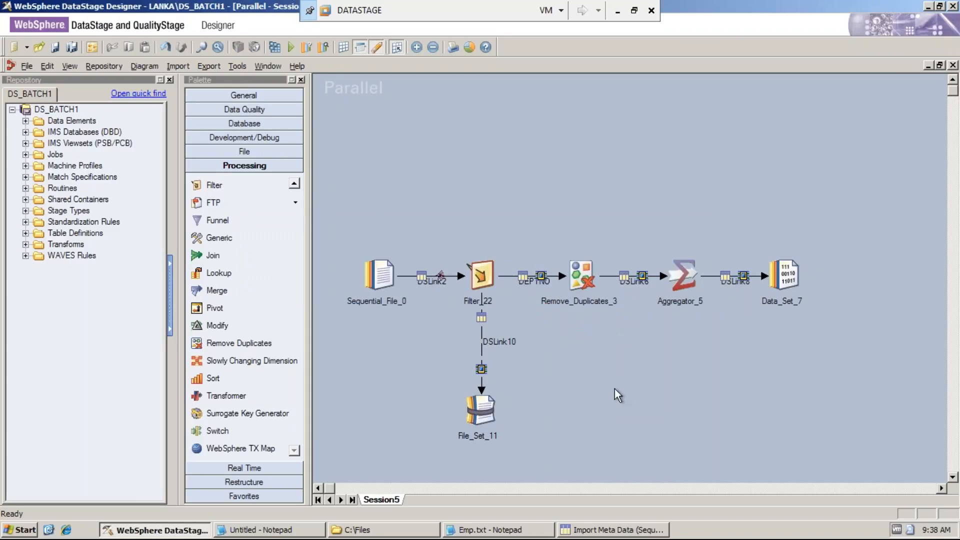
pyautogui.click(784, 276)
pyautogui.press('Delete')
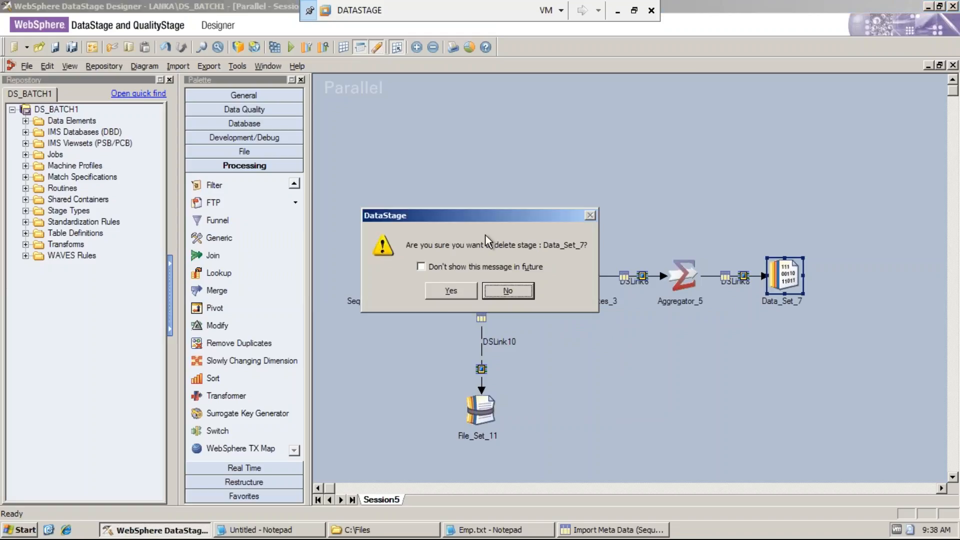
pyautogui.click(462, 290)
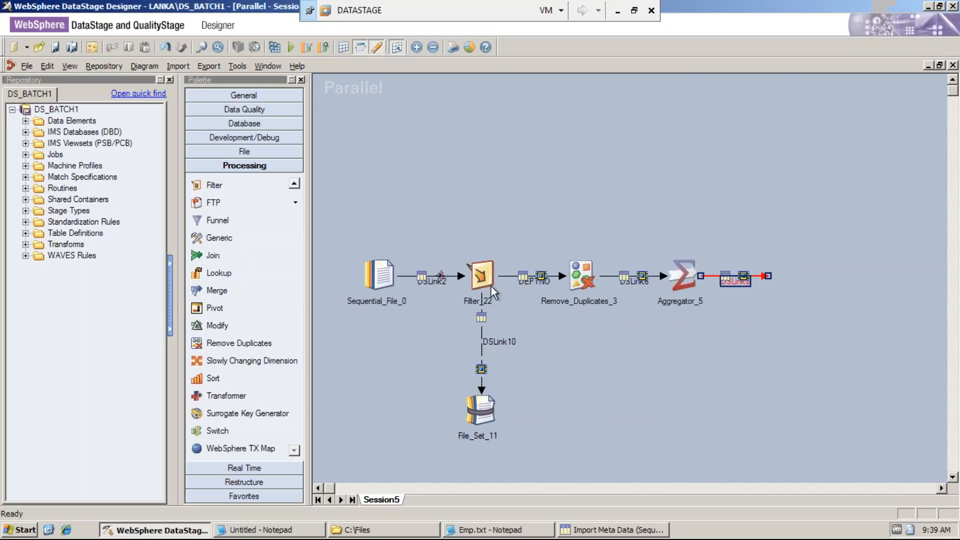
pyautogui.hotkey('ctrl', 'z')
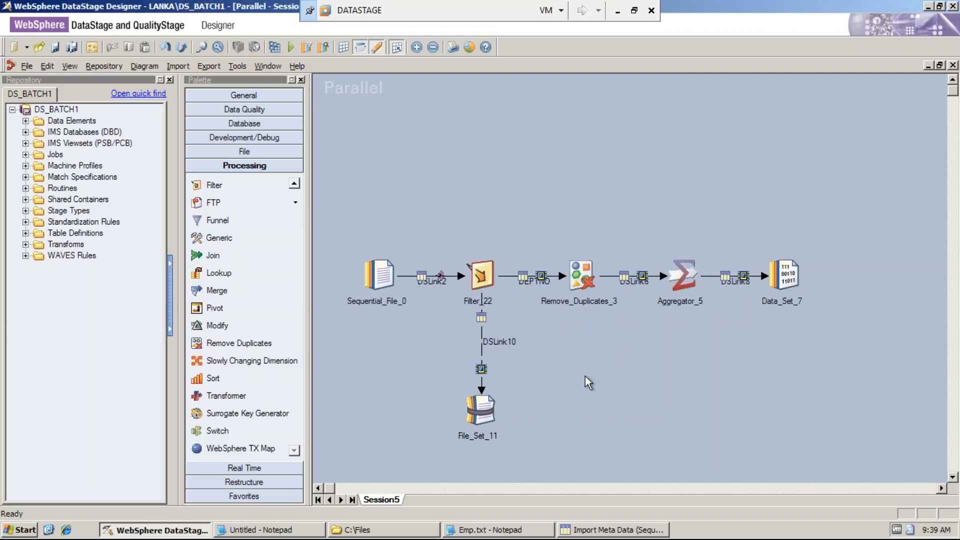
# Step: Draw a new output link from the Filter stage, attach a Lookup File Set stage to its end, and view that stage's properties
pyautogui.moveTo(520, 312); pyautogui.dragTo(597, 378)
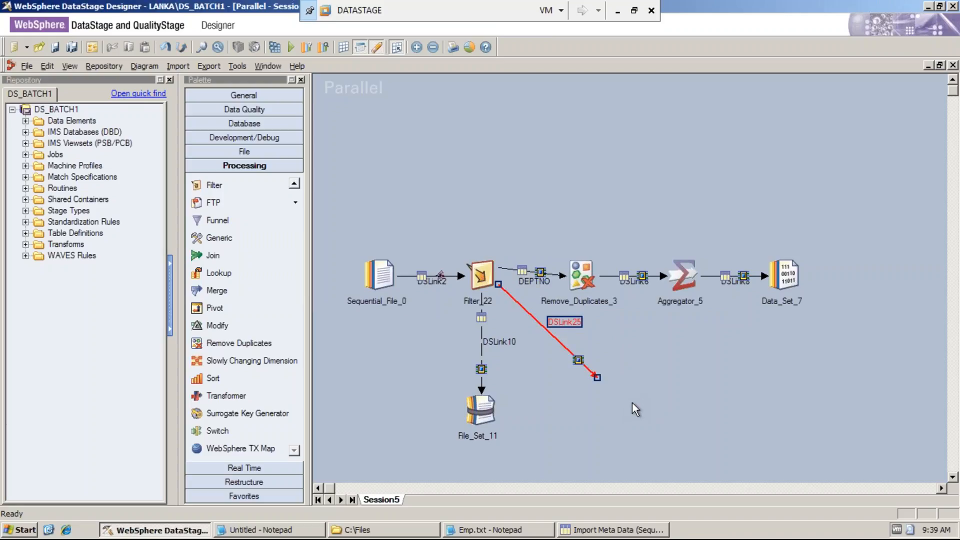
pyautogui.click(215, 152)
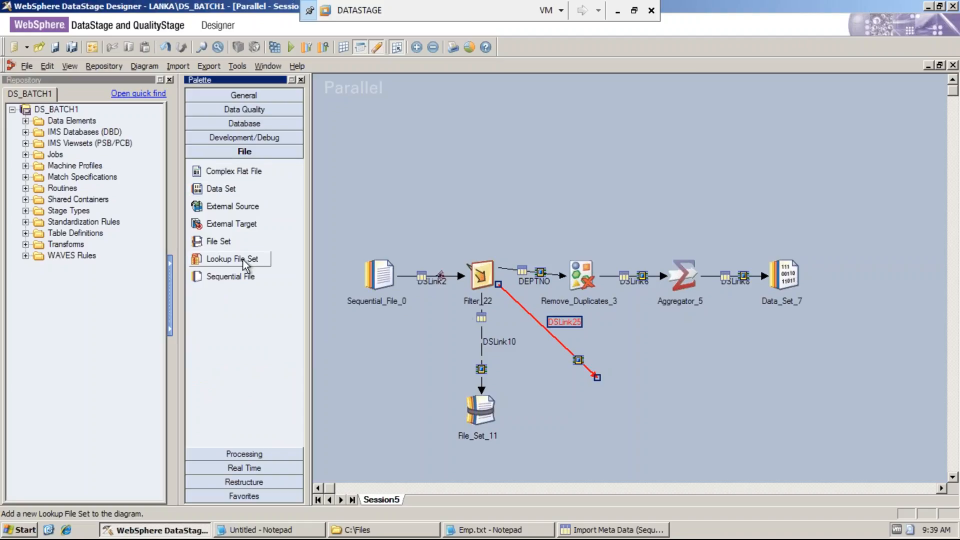
pyautogui.moveTo(245, 260); pyautogui.dragTo(583, 365)
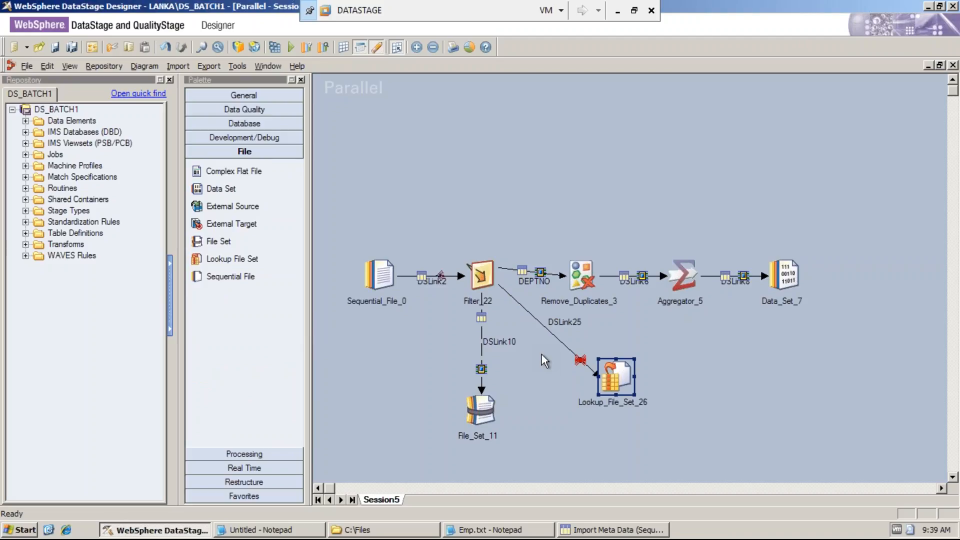
pyautogui.click(683, 373)
pyautogui.doubleClick(607, 367)
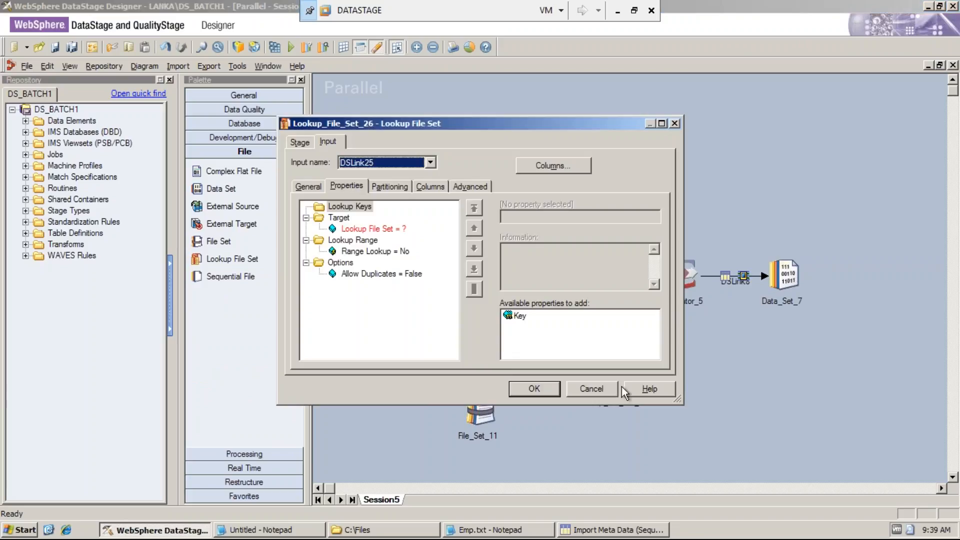
pyautogui.click(592, 392)
# Step: Map the EMPNO, DEPTNO and SAL columns to the Filter stage's DSLink25 output and check the mapping of DSLink10
pyautogui.doubleClick(477, 275)
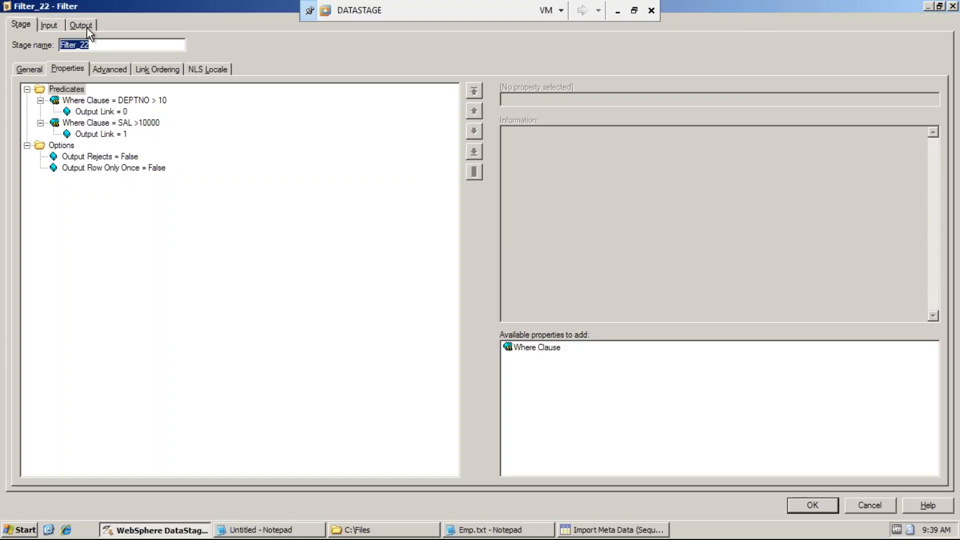
pyautogui.click(82, 25)
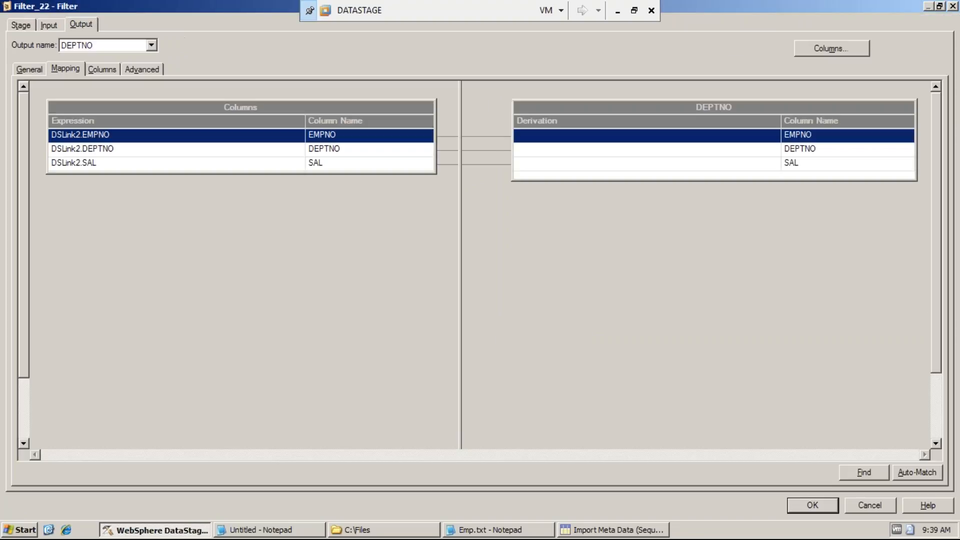
pyautogui.click(95, 46)
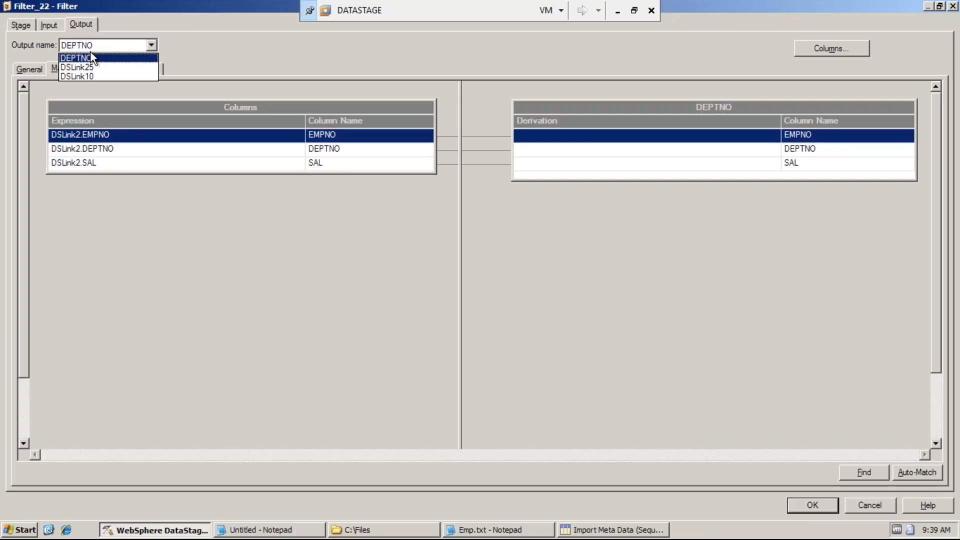
pyautogui.click(89, 67)
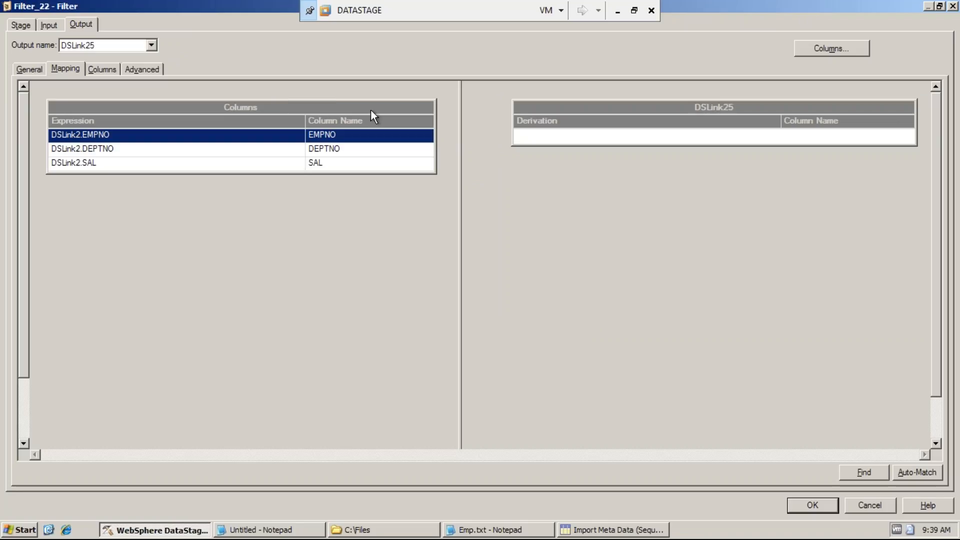
pyautogui.moveTo(371, 109); pyautogui.dragTo(540, 145)
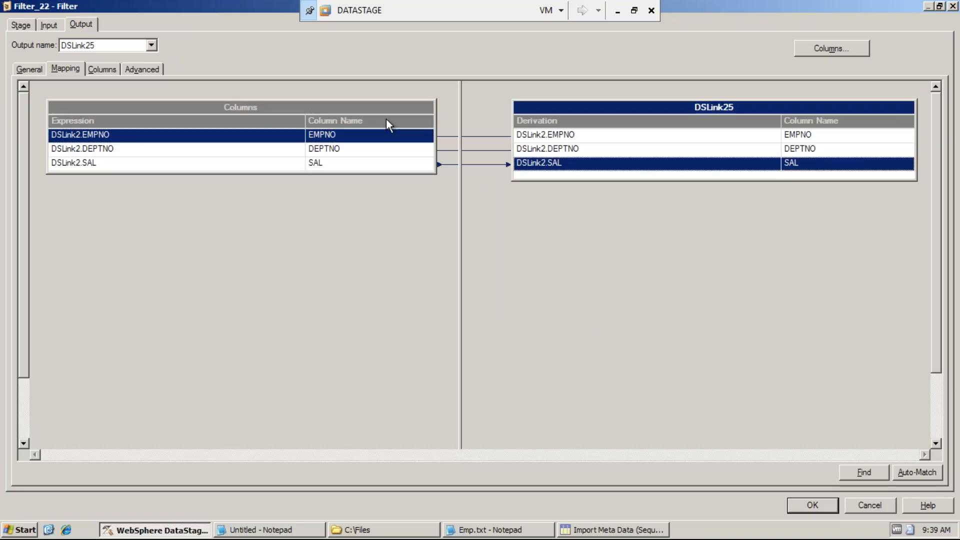
pyautogui.click(145, 46)
pyautogui.click(113, 75)
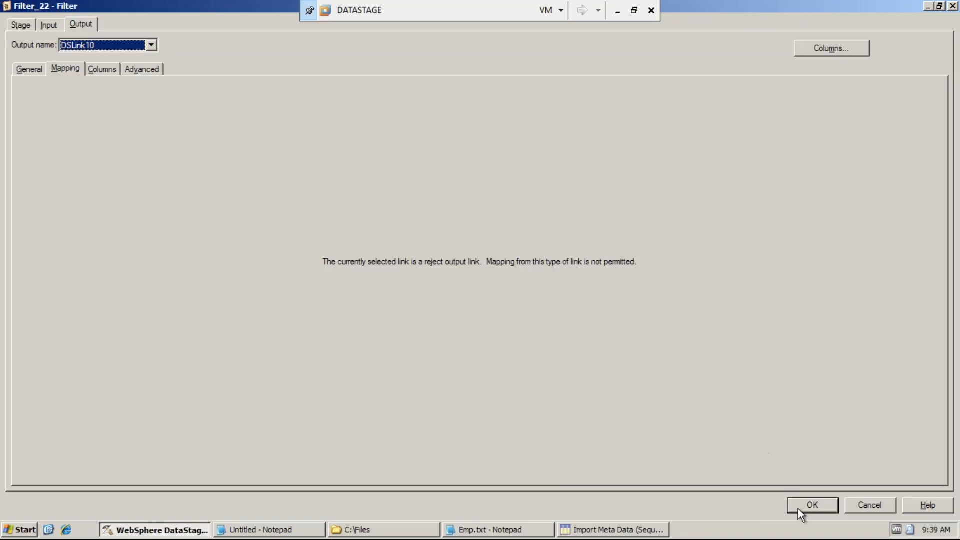
# Step: Check the "SAL >10000" where clause against the DSLink25 entry in the output link ordering and confirm the Filter stage's settings
pyautogui.click(36, 23)
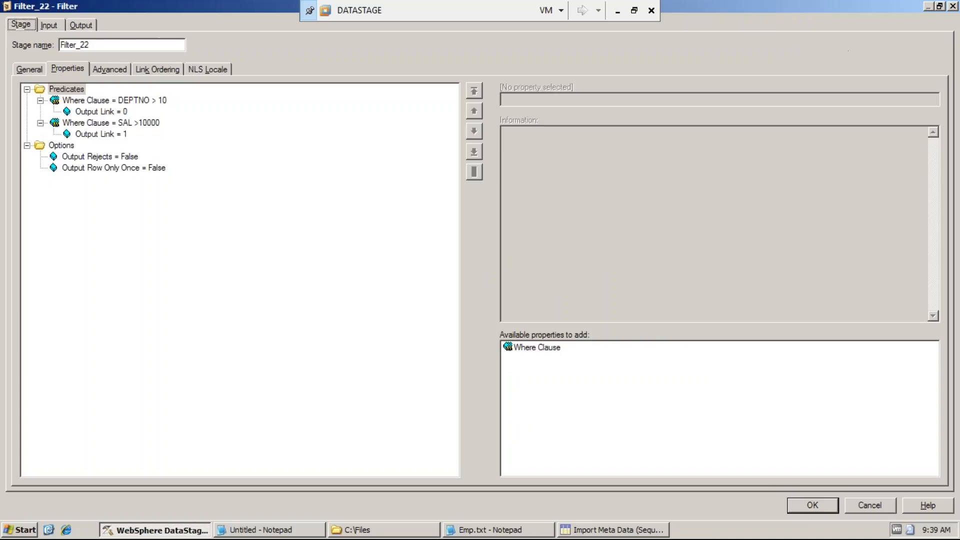
pyautogui.click(116, 124)
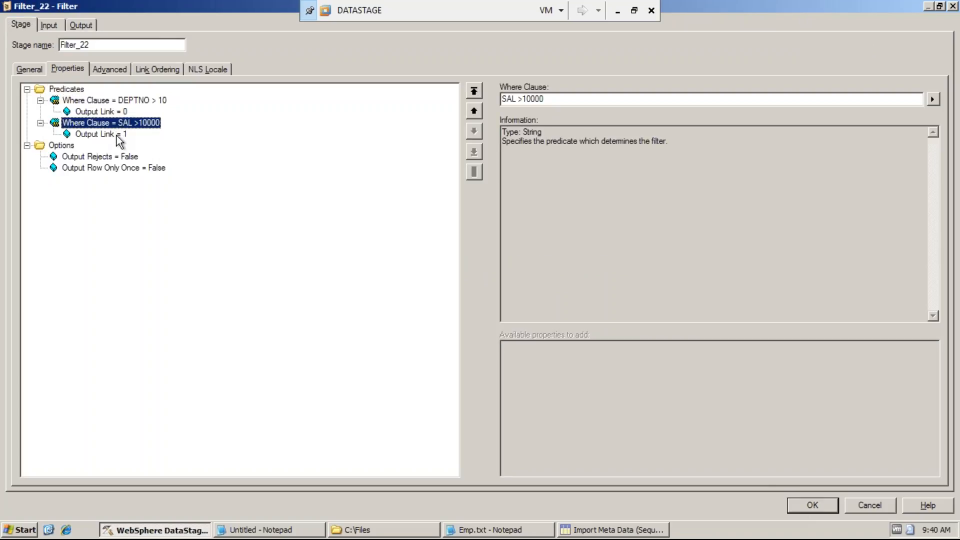
pyautogui.click(150, 69)
pyautogui.click(566, 126)
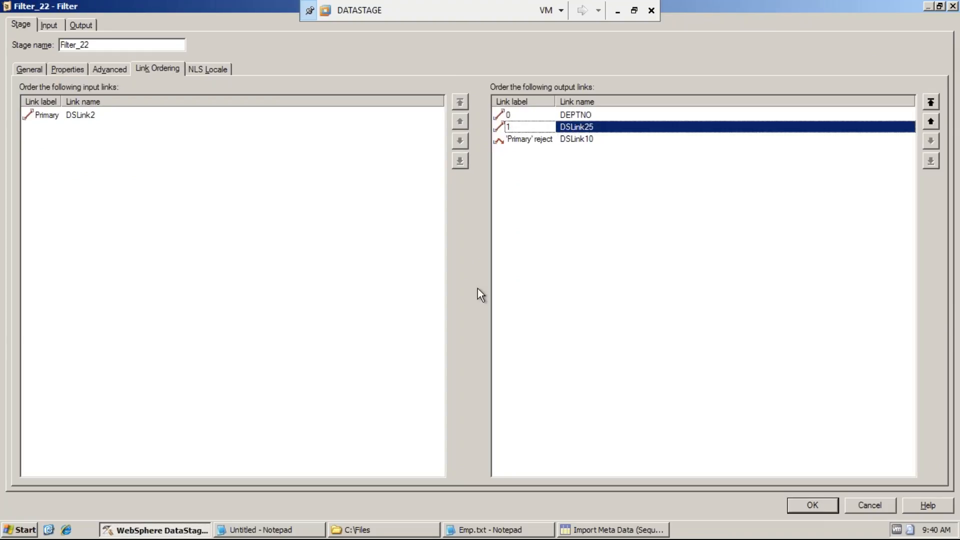
pyautogui.click(806, 504)
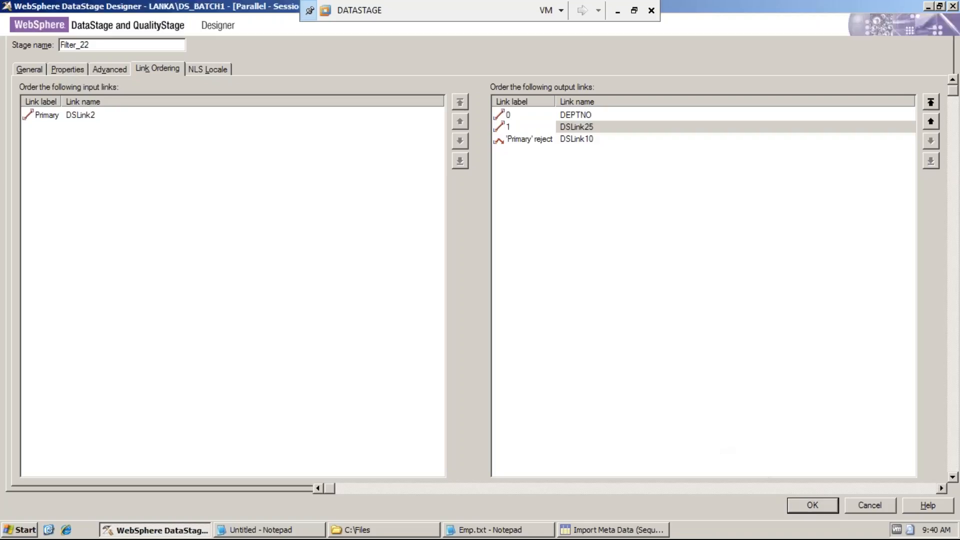
# Step: Set the Lookup File Set stage's target file based on C:\Files\Emp.txt with _LKP added to the name, and confirm its properties
pyautogui.doubleClick(617, 373)
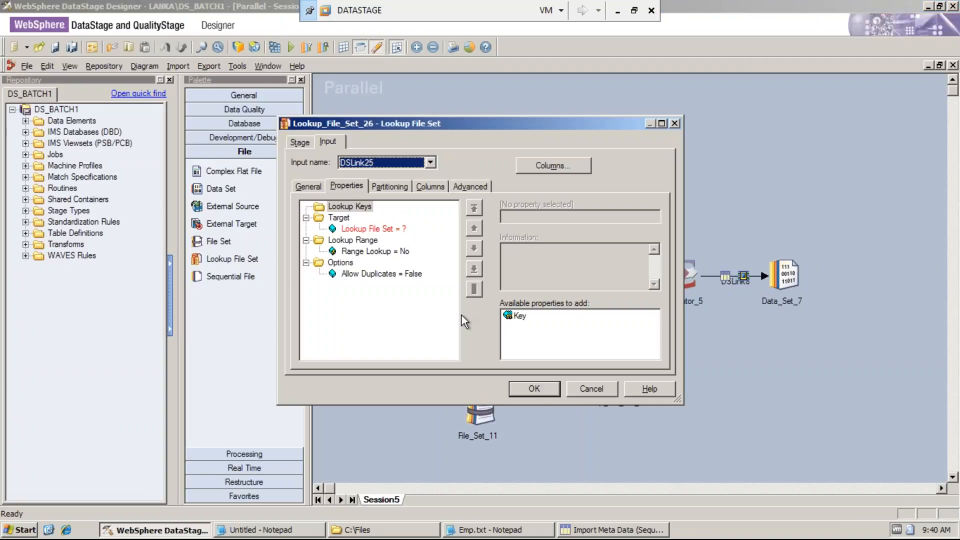
pyautogui.click(382, 229)
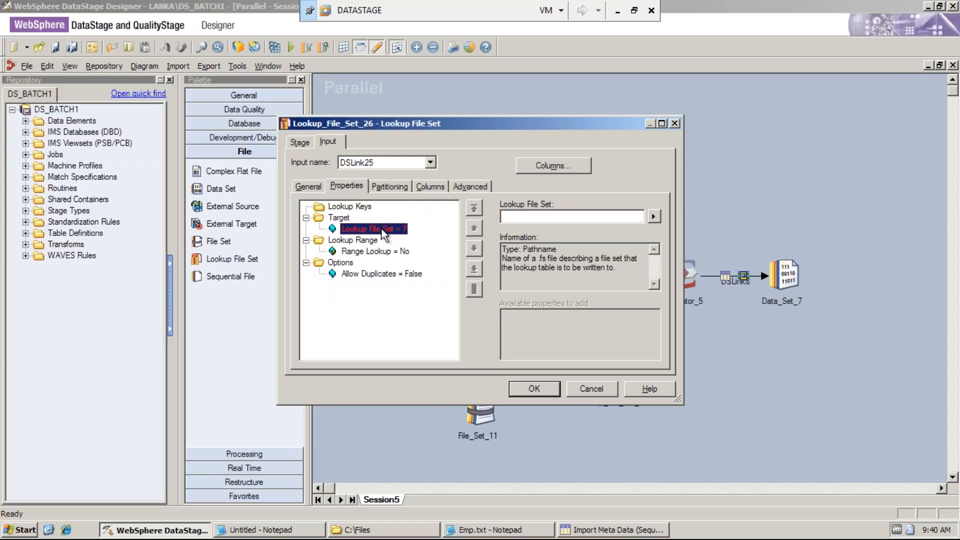
pyautogui.click(653, 216)
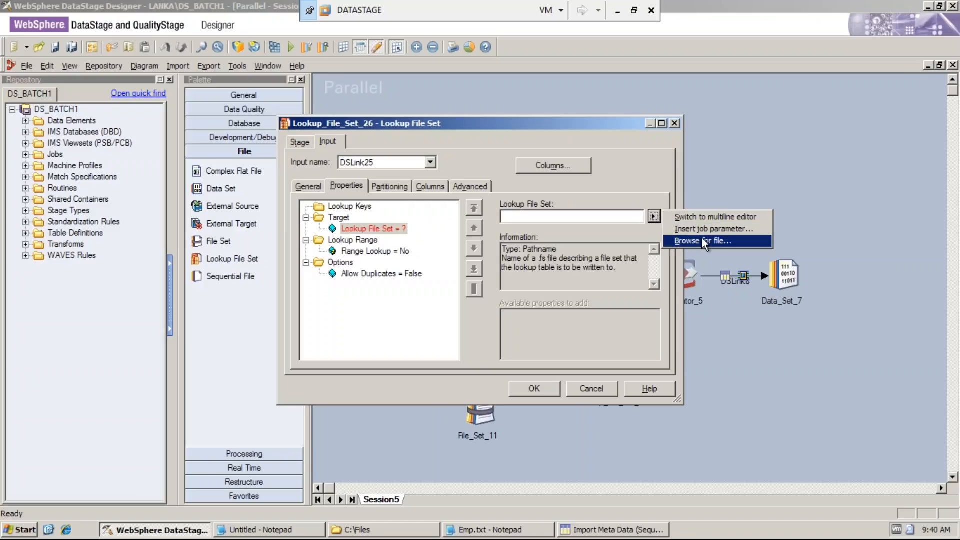
pyautogui.click(701, 238)
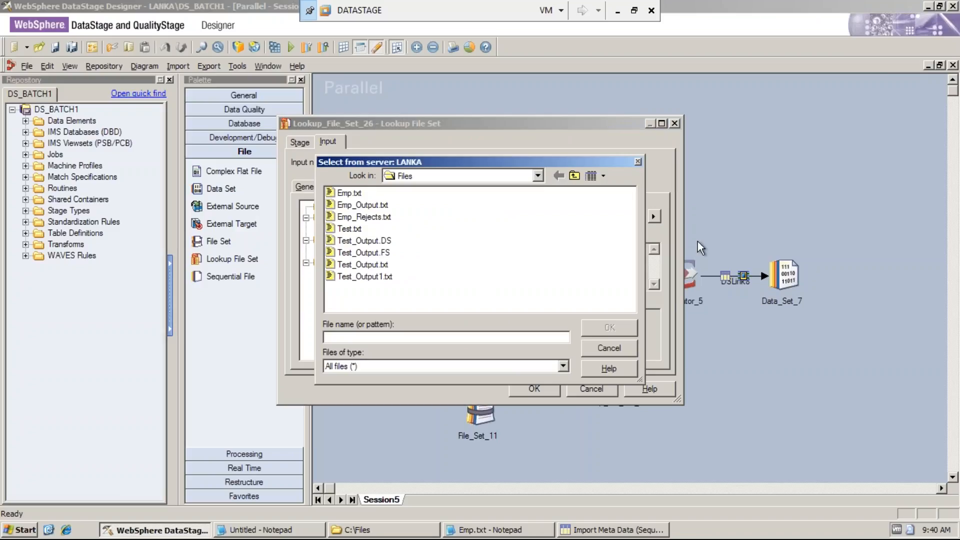
pyautogui.doubleClick(352, 195)
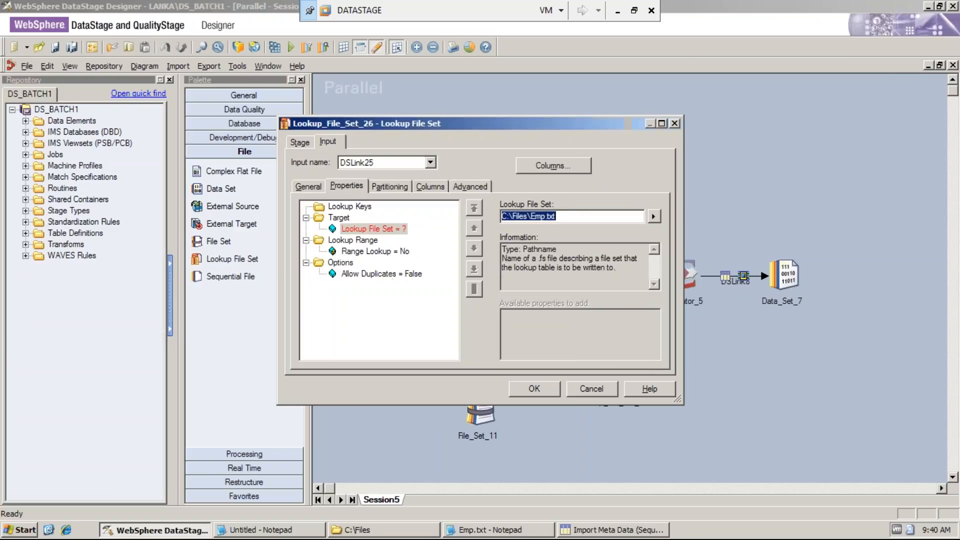
pyautogui.click(547, 217)
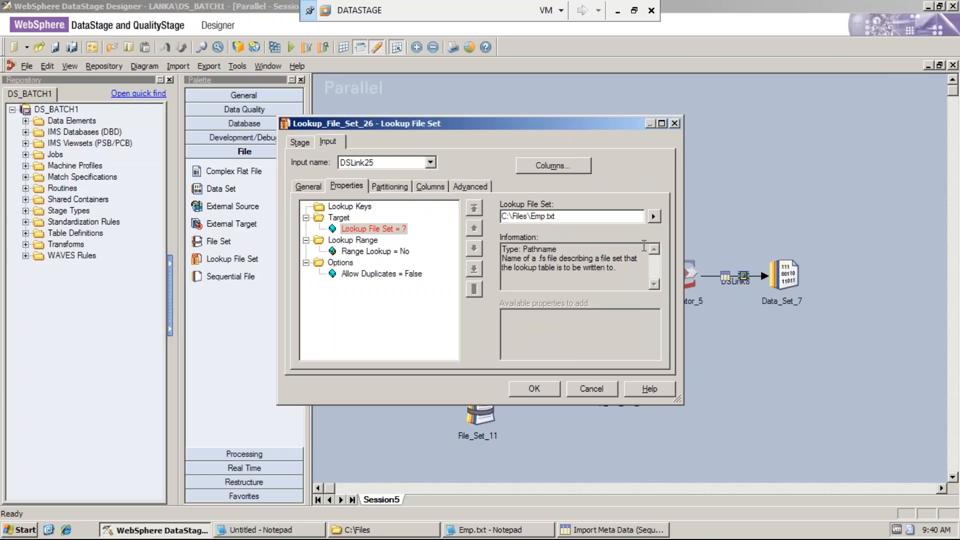
pyautogui.write('_LKP')
pyautogui.click(393, 252)
pyautogui.click(545, 388)
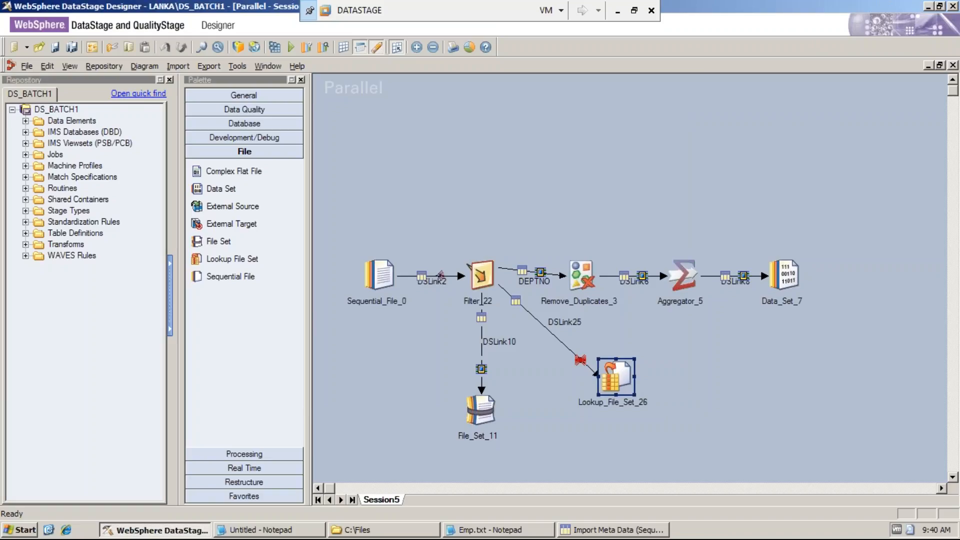
pyautogui.click(654, 431)
pyautogui.click(618, 384)
pyautogui.click(778, 287)
pyautogui.click(755, 380)
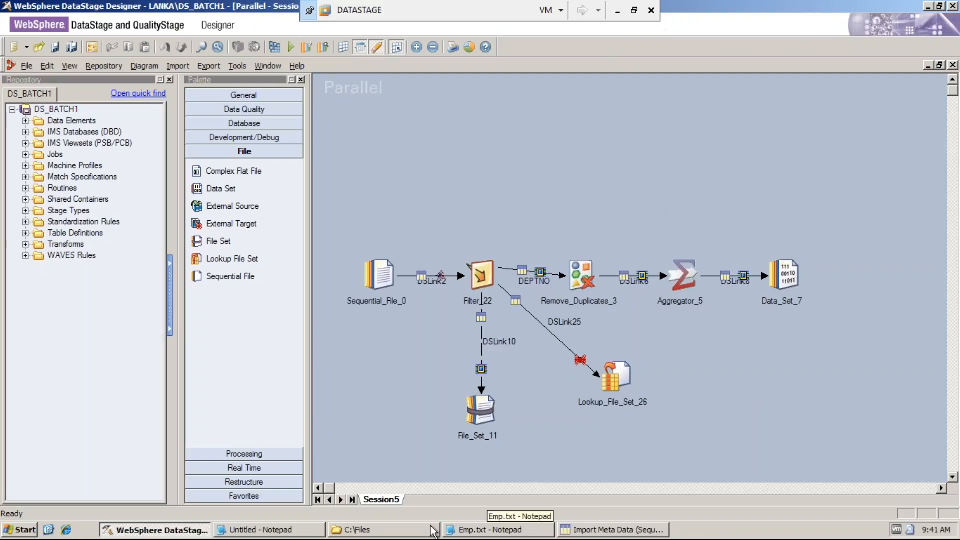
# Step: Minimize the remote DataStage session and view the Day_Wise_Tracker workbook in Excel
pyautogui.click(614, 531)
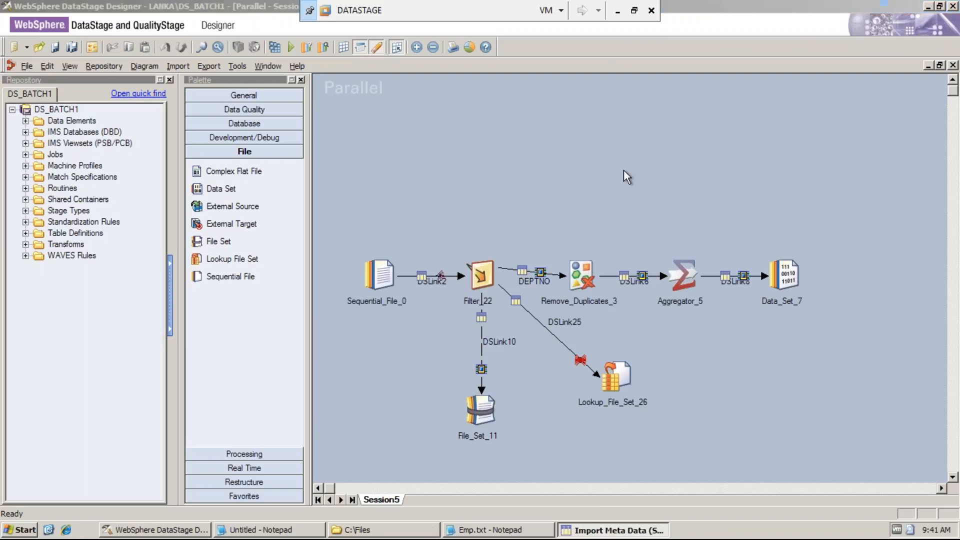
pyautogui.click(617, 11)
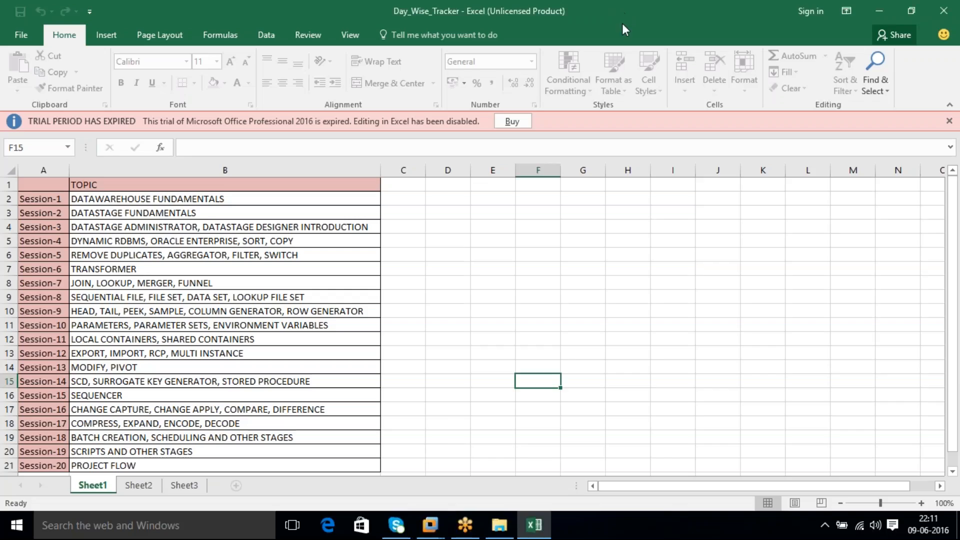